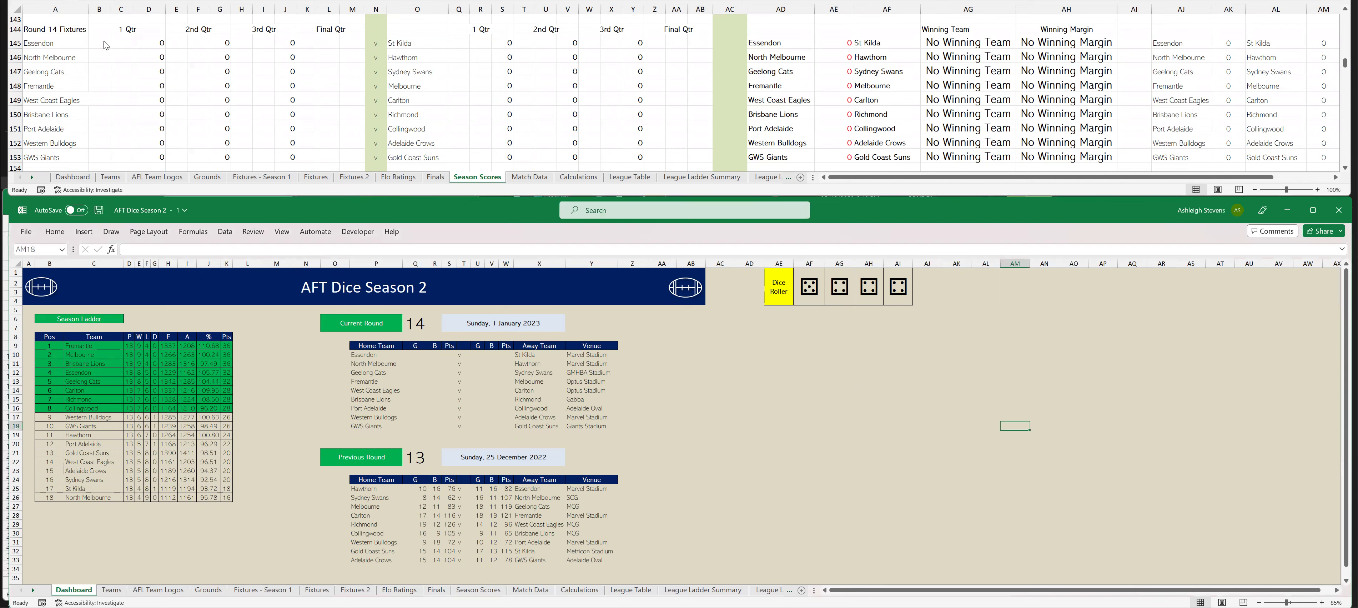
- Enter the Round 14 first-quarter goals and behinds as 5 and 4 for Essendon, 3 and 5 for St Kilda, and recalculate the workbook
{"action": "left_click", "coordinate": [101, 43]}
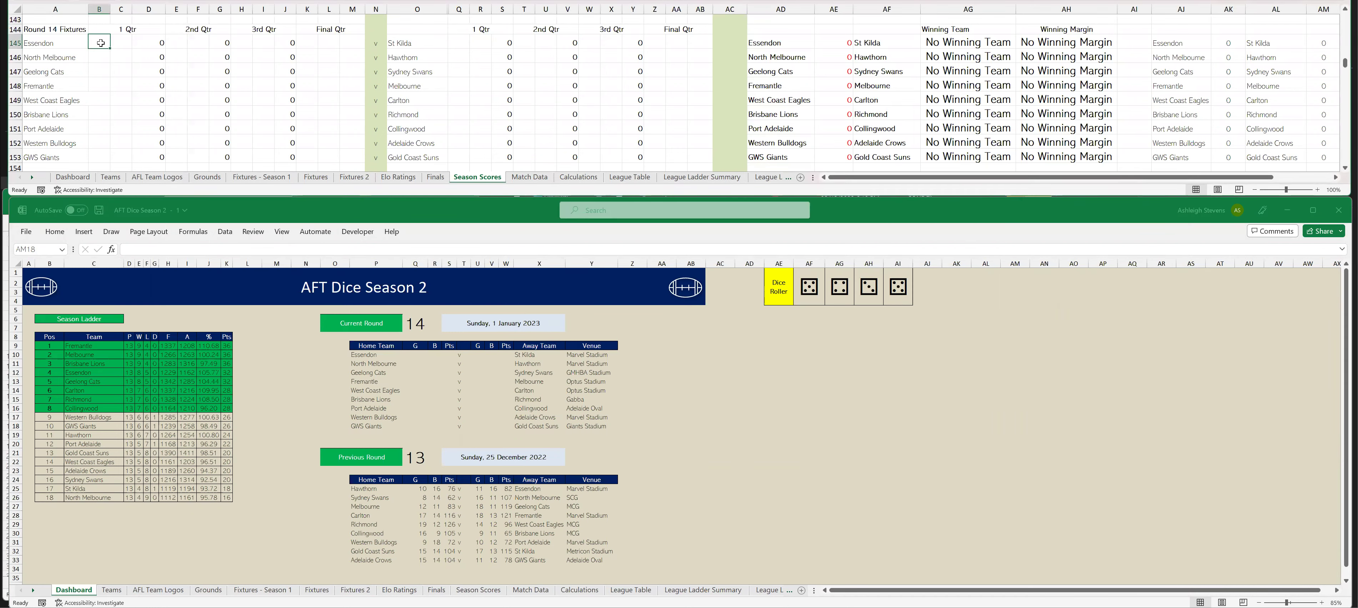
{"action": "type", "text": "5"}
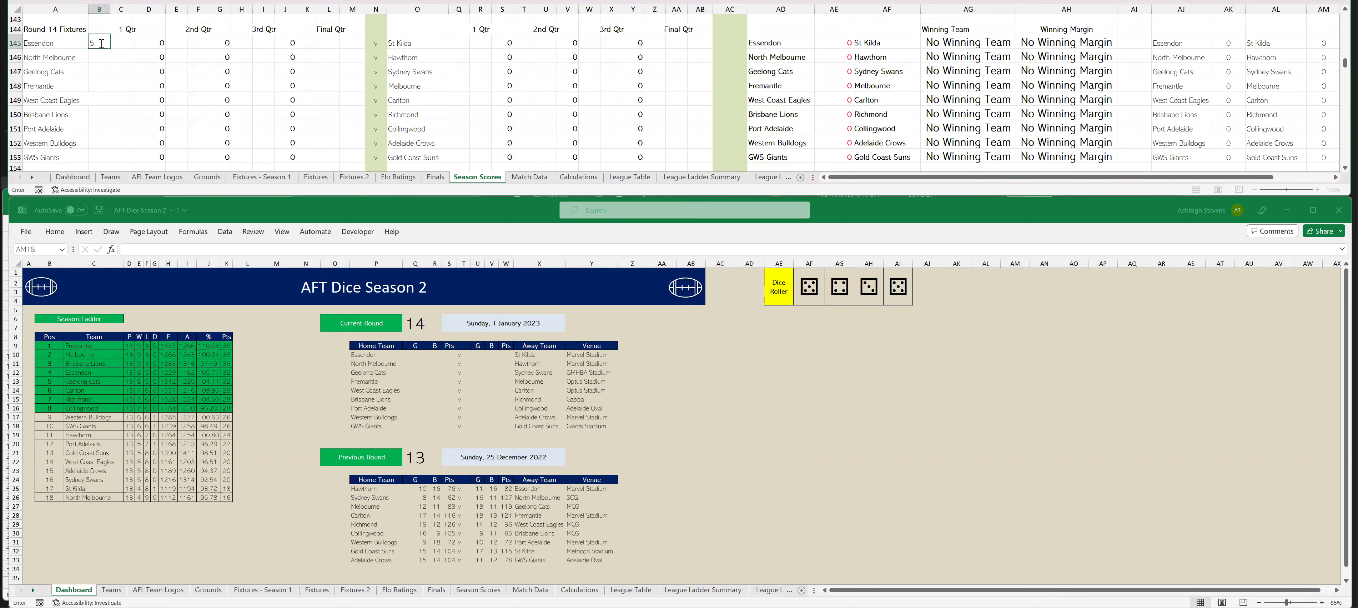
{"action": "key", "text": "Tab"}
{"action": "type", "text": "4"}
{"action": "left_click", "coordinate": [460, 40]}
{"action": "type", "text": "3"}
{"action": "key", "text": "Tab"}
{"action": "type", "text": "5"}
{"action": "key", "text": "Tab"}
{"action": "key", "text": "F9"}
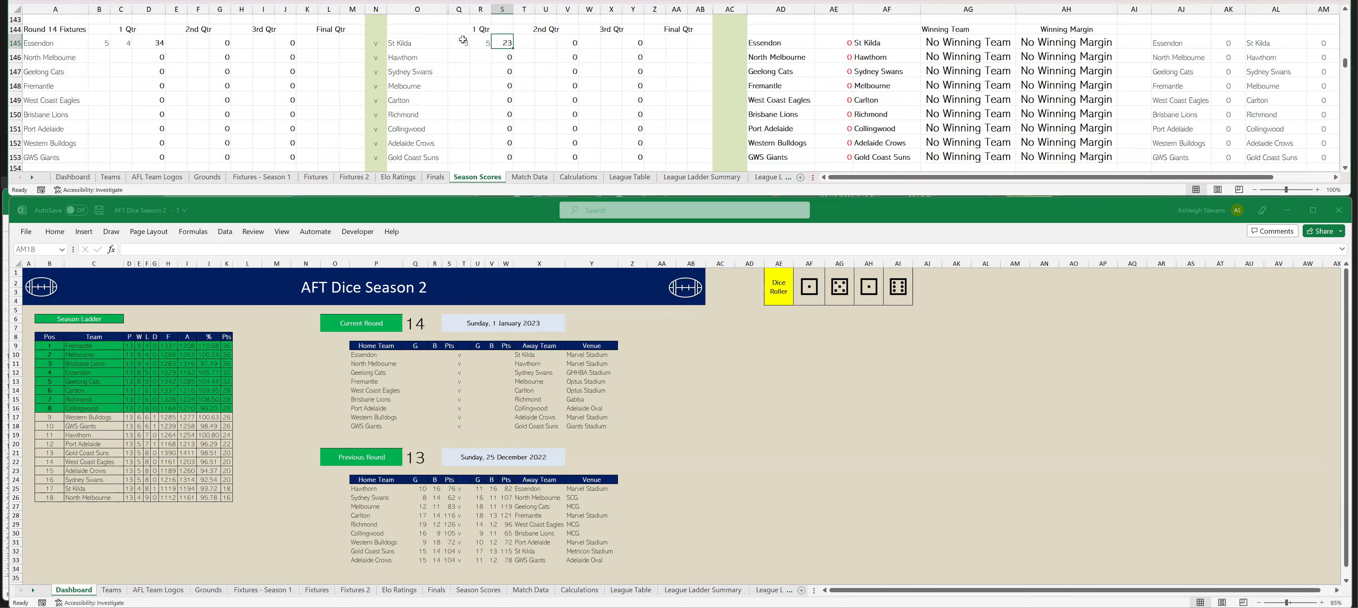
- Record the second-quarter goals and behinds as 6 and 9 for Essendon and 4 and 11 for St Kilda, and recalculate
{"action": "left_click", "coordinate": [181, 41]}
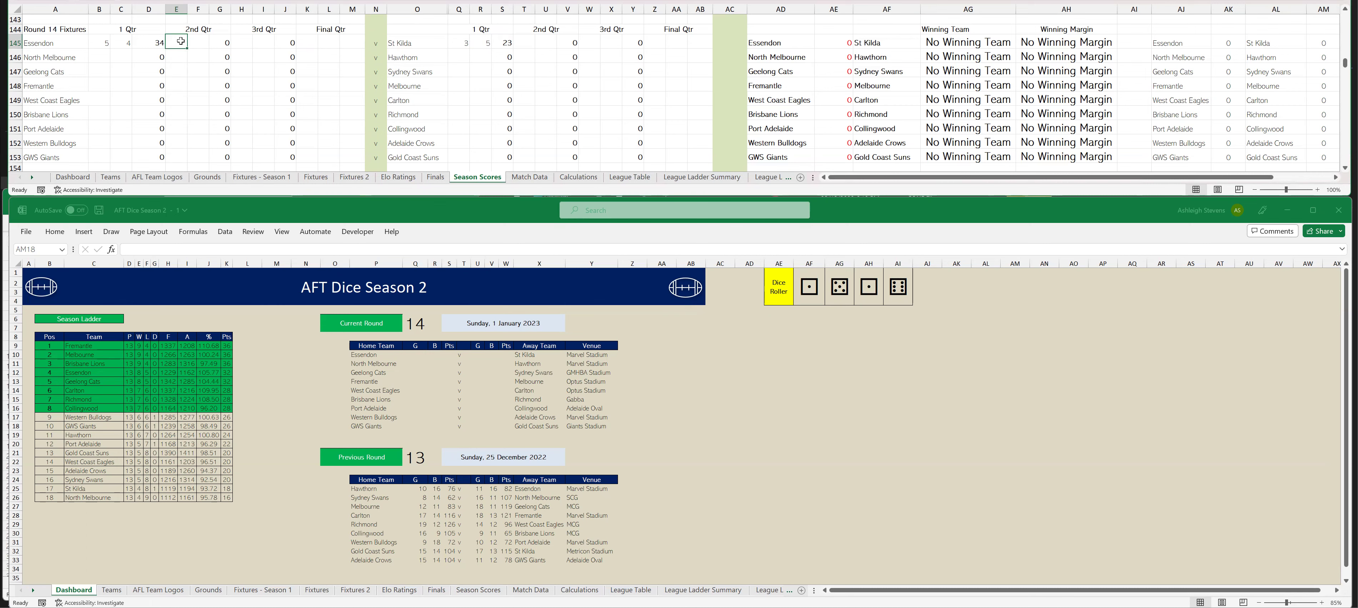
{"action": "type", "text": "6"}
{"action": "key", "text": "Tab"}
{"action": "type", "text": "9"}
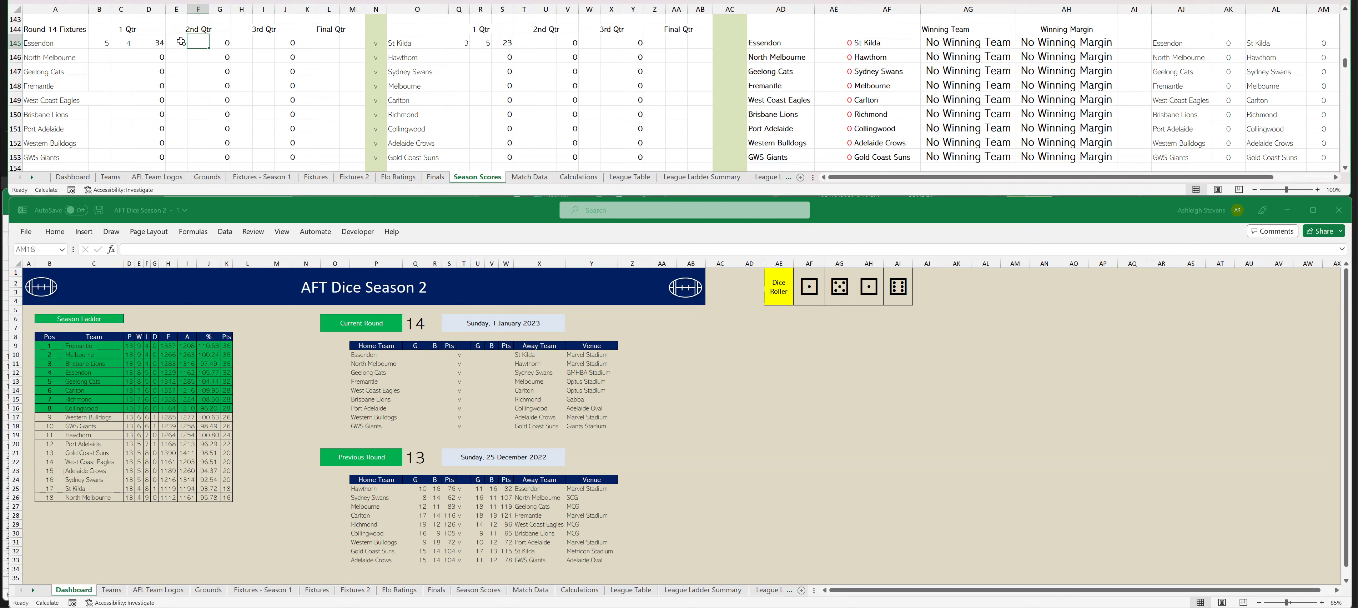
{"action": "key", "text": "Tab"}
{"action": "left_click", "coordinate": [523, 41]}
{"action": "type", "text": "4"}
{"action": "key", "text": "Tab"}
{"action": "type", "text": "11"}
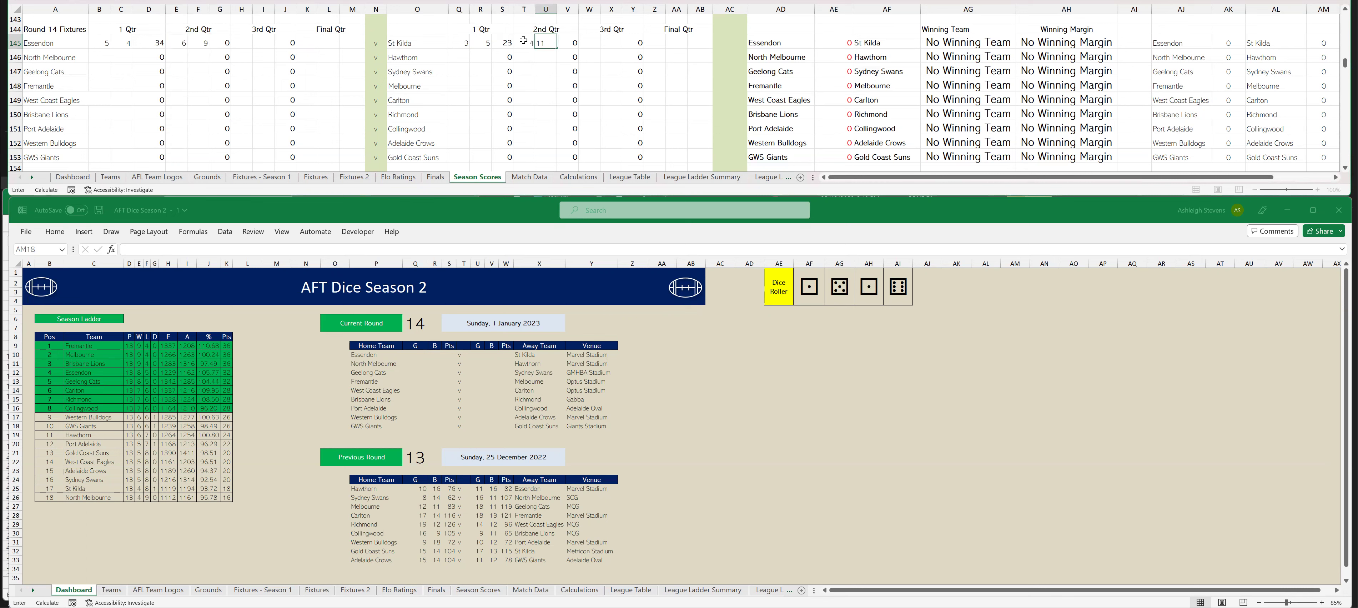
{"action": "key", "text": "Tab"}
{"action": "key", "text": "F9"}
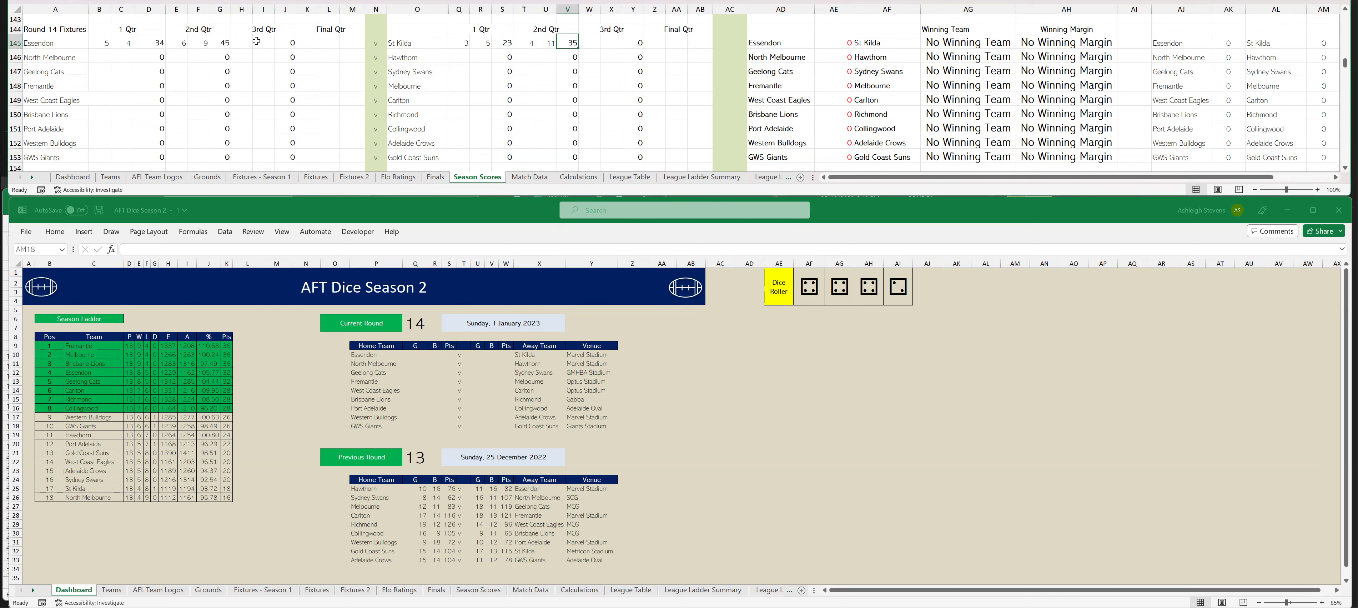
- Fill in the third-quarter goals and behinds as 10 and 13 for Essendon and 8 and 13 for St Kilda, and recalculate
{"action": "left_click", "coordinate": [239, 44]}
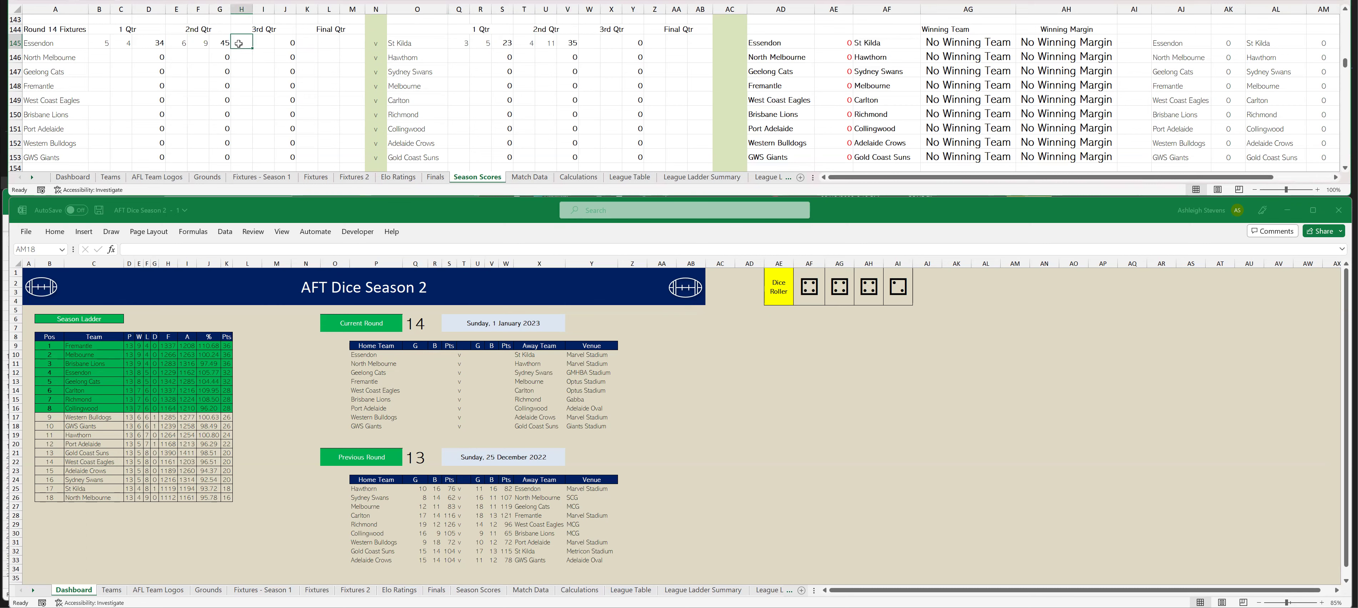
{"action": "type", "text": "10"}
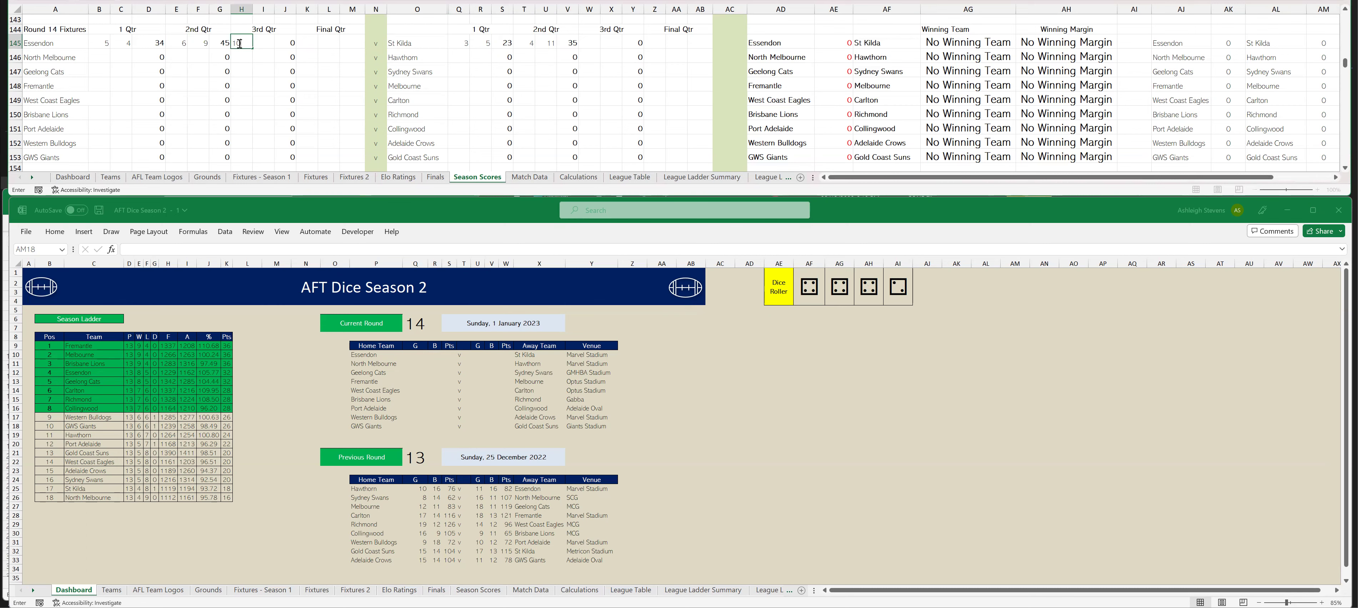
{"action": "key", "text": "Tab"}
{"action": "type", "text": "13"}
{"action": "key", "text": "Tab"}
{"action": "left_click", "coordinate": [587, 42]}
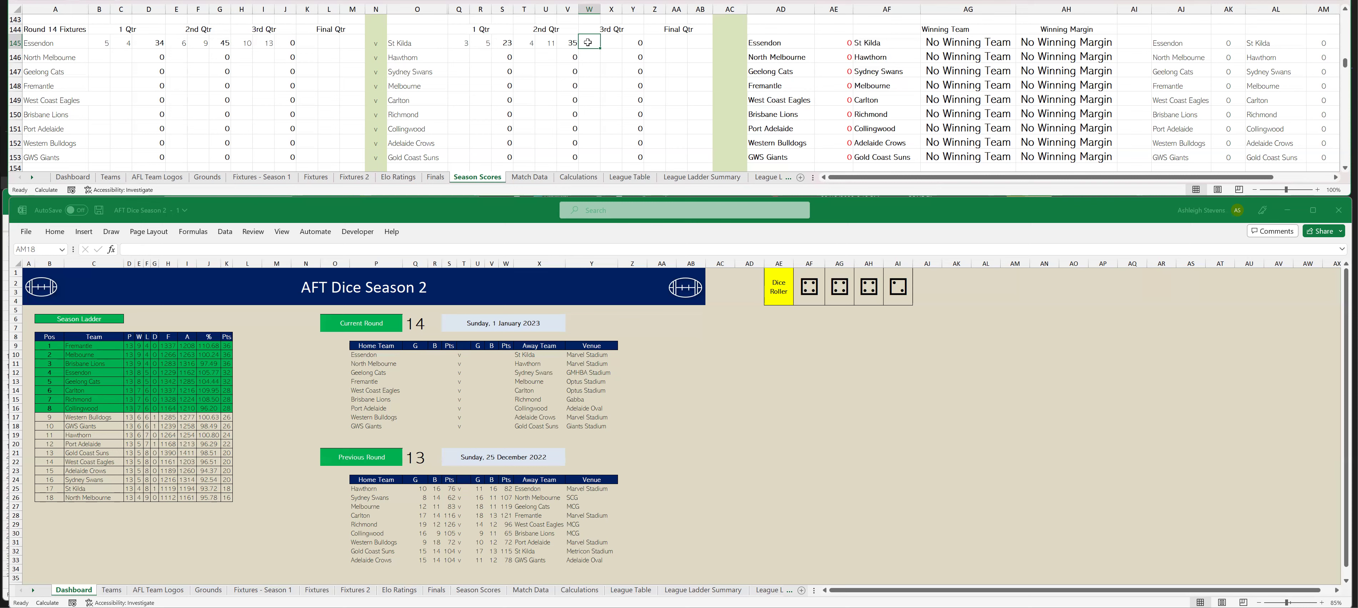
{"action": "type", "text": "8"}
{"action": "key", "text": "Tab"}
{"action": "type", "text": "13"}
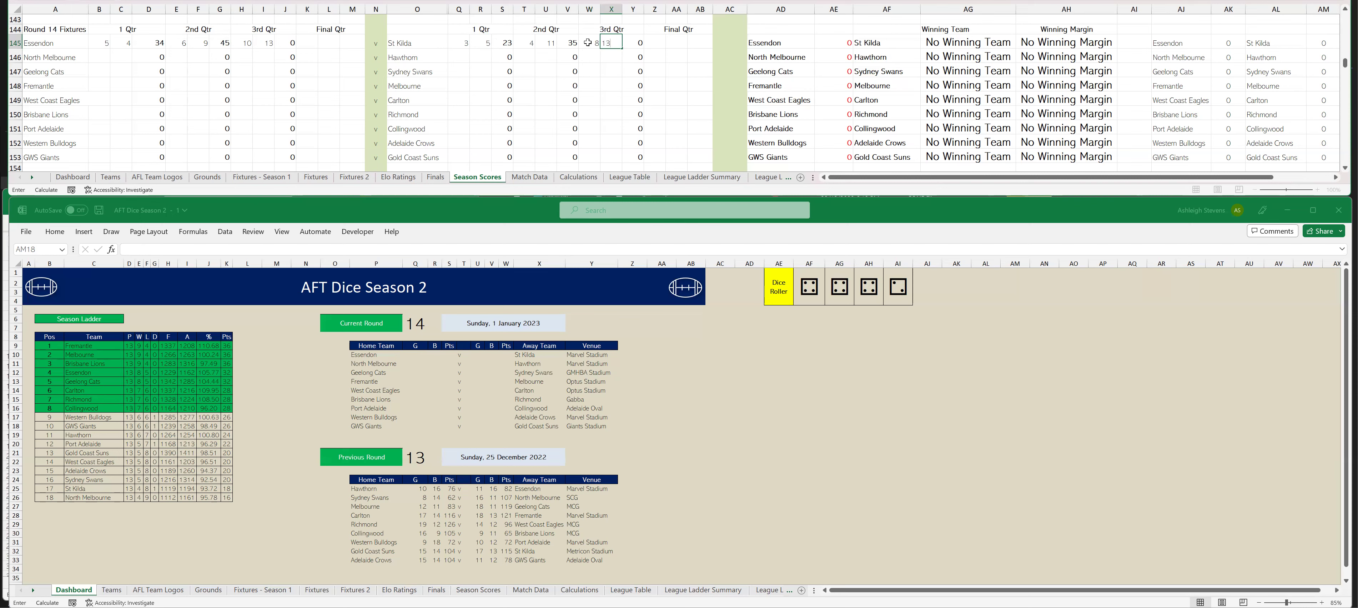
{"action": "key", "text": "Tab"}
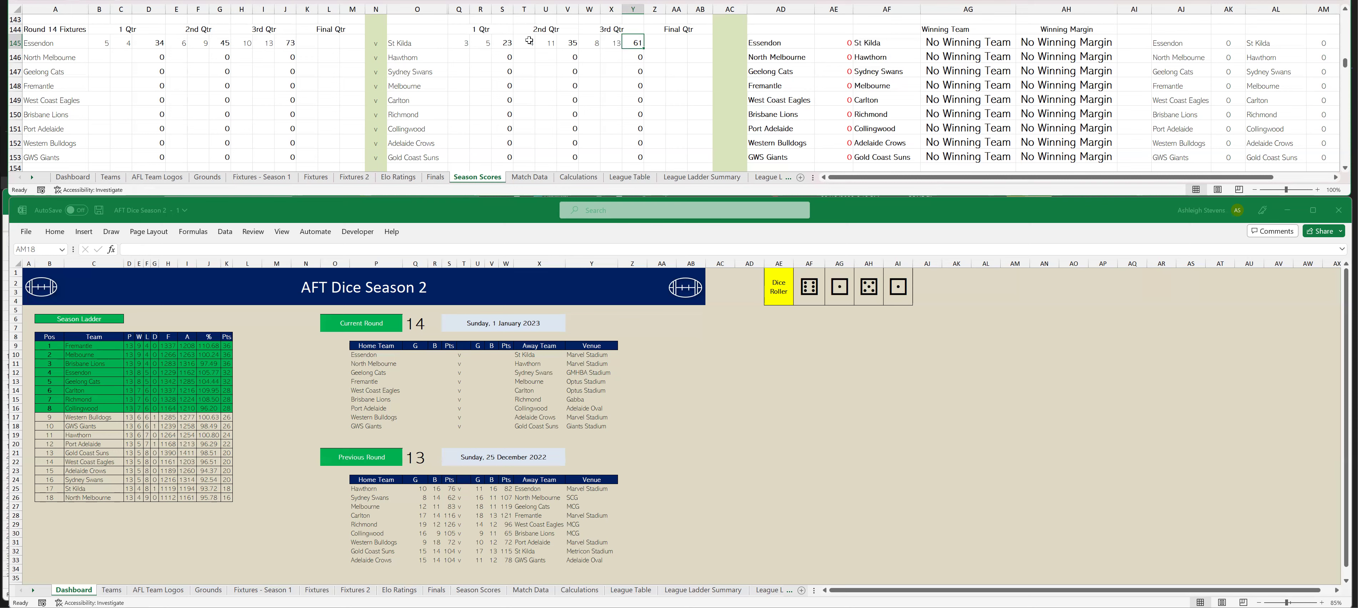
- Enter the final-quarter goals and behinds as 16 and 14 for Essendon and 13 and 14 for St Kilda, and recalculate
{"action": "left_click", "coordinate": [306, 45]}
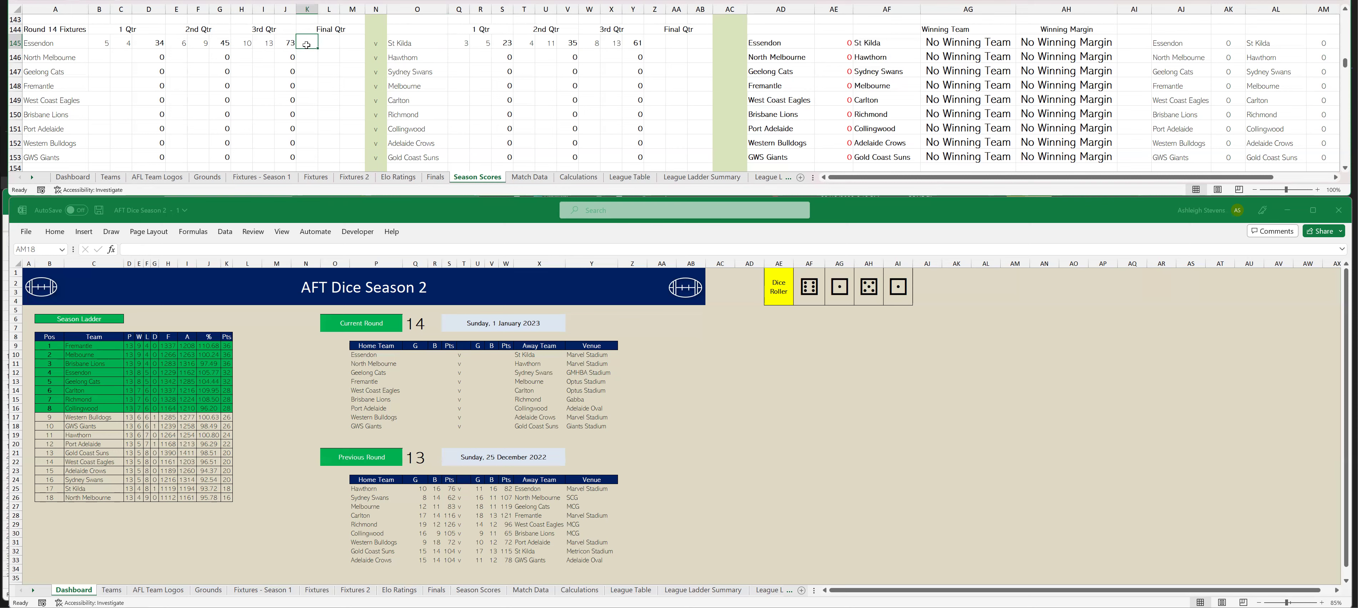
{"action": "type", "text": "16"}
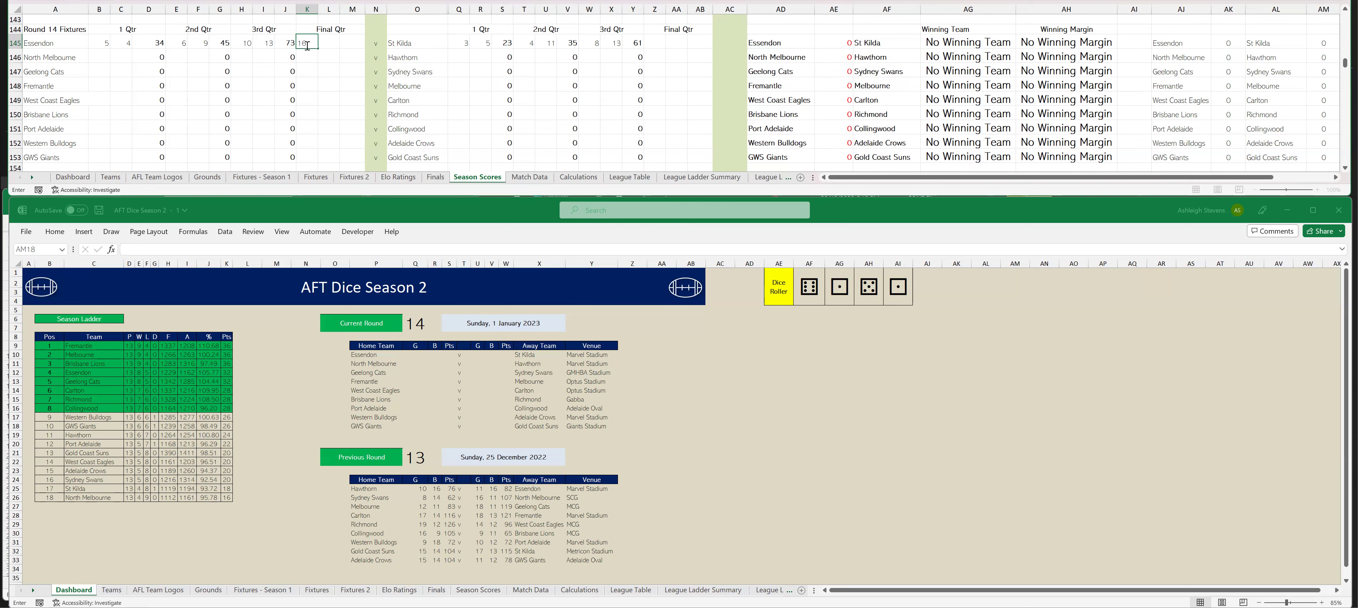
{"action": "key", "text": "Tab"}
{"action": "type", "text": "14"}
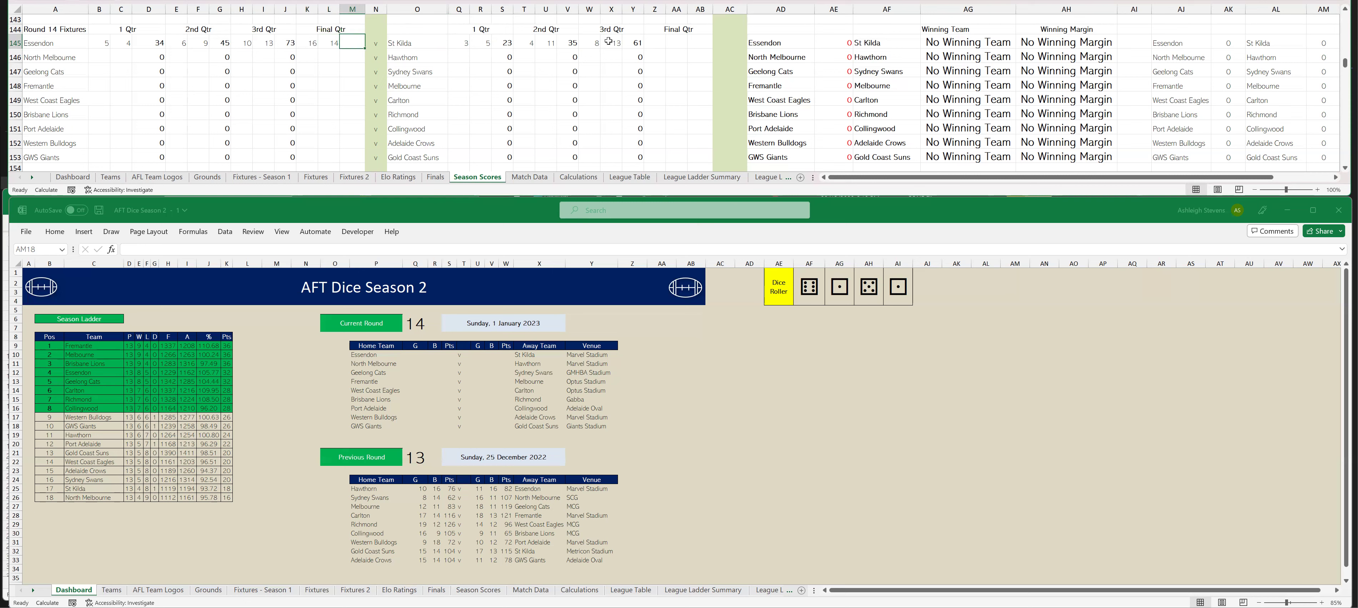
{"action": "left_click", "coordinate": [659, 42]}
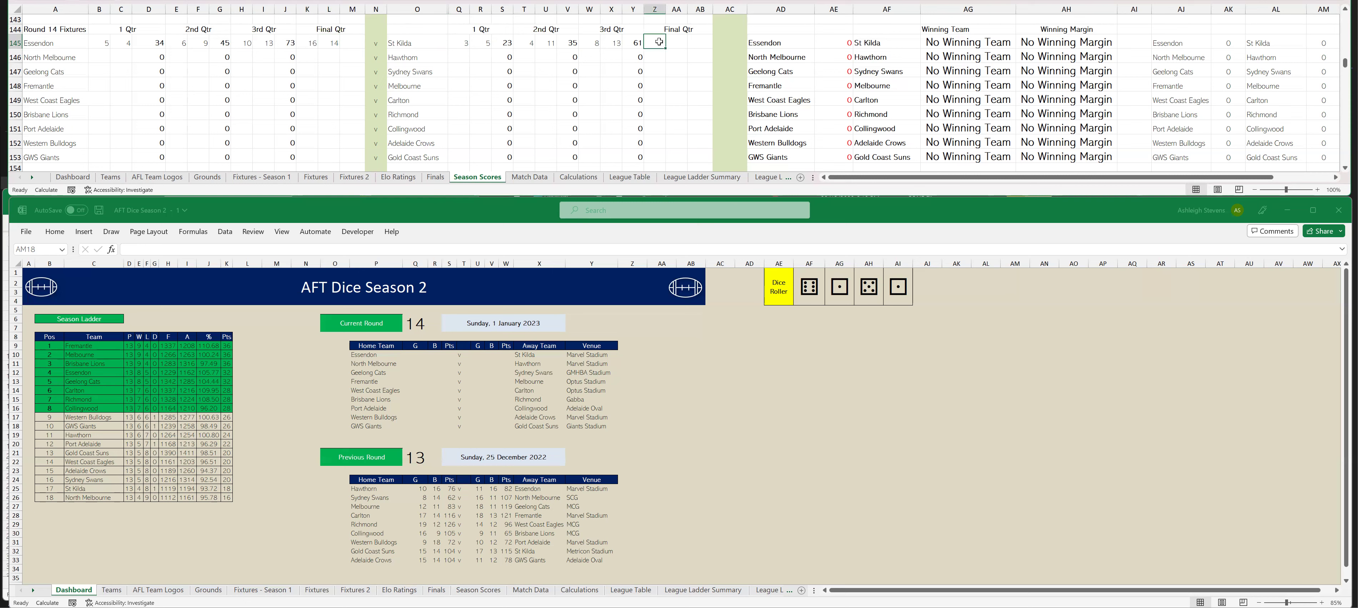
{"action": "type", "text": "13"}
{"action": "key", "text": "Tab"}
{"action": "type", "text": "14"}
{"action": "key", "text": "Tab"}
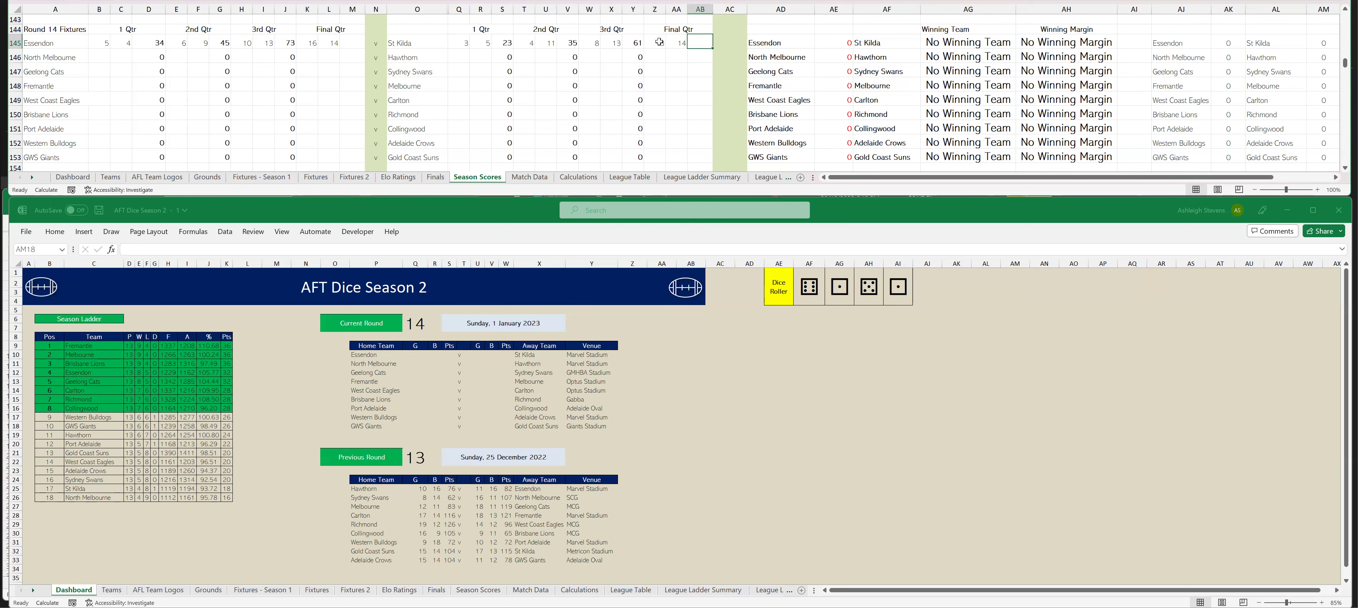
{"action": "key", "text": "F9"}
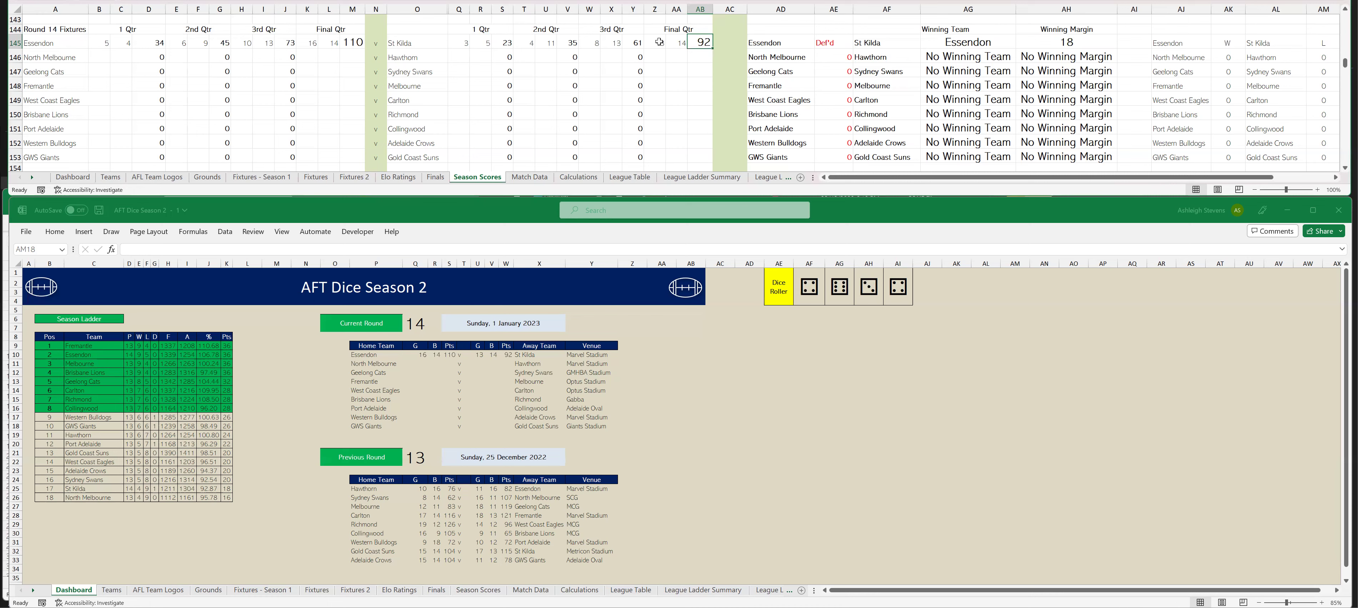
- Enter the first-quarter goals and behinds as 4 and 6 for North Melbourne and 3 and 4 for Hawthorn, and recalculate
{"action": "left_click", "coordinate": [101, 56]}
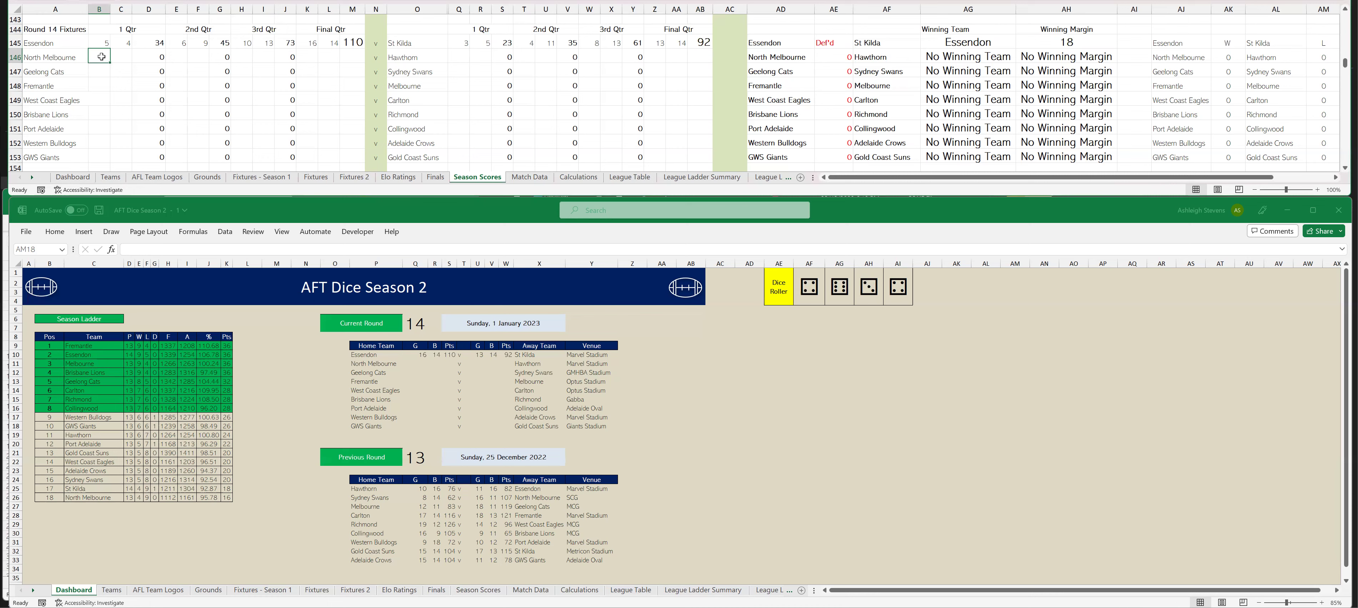
{"action": "type", "text": "4"}
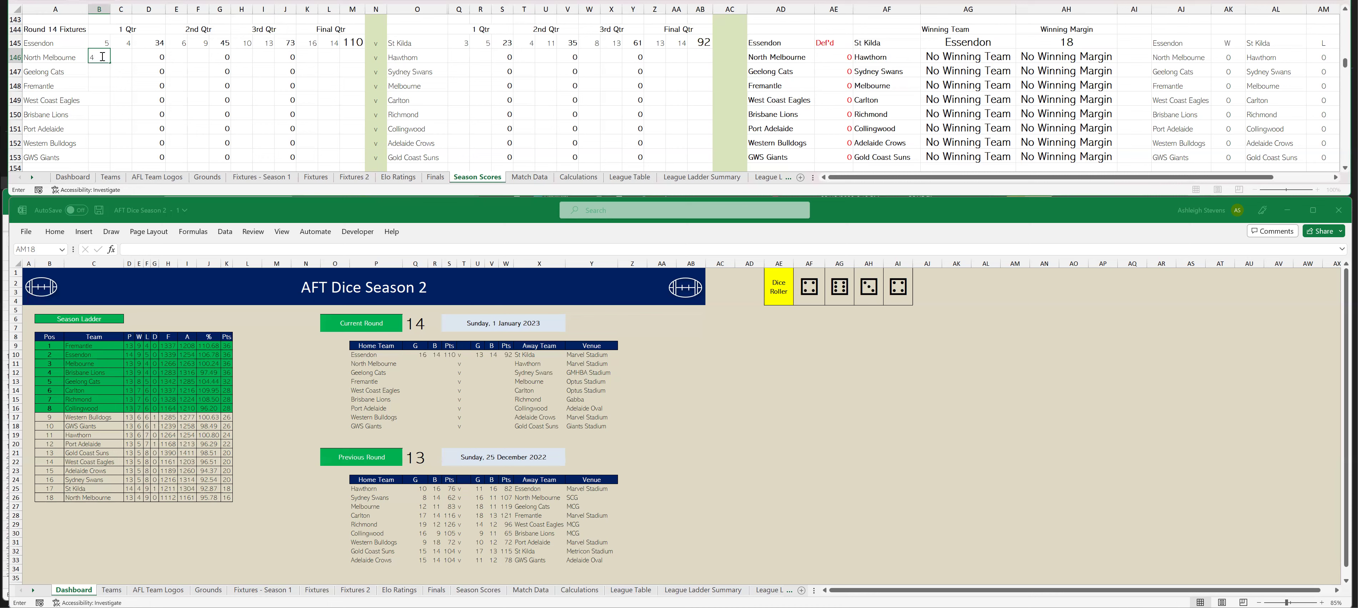
{"action": "key", "text": "Tab"}
{"action": "type", "text": "6"}
{"action": "key", "text": "Tab"}
{"action": "left_click", "coordinate": [462, 58]}
{"action": "type", "text": "3"}
{"action": "key", "text": "Tab"}
{"action": "key", "text": "Tab"}
{"action": "key", "text": "F9"}
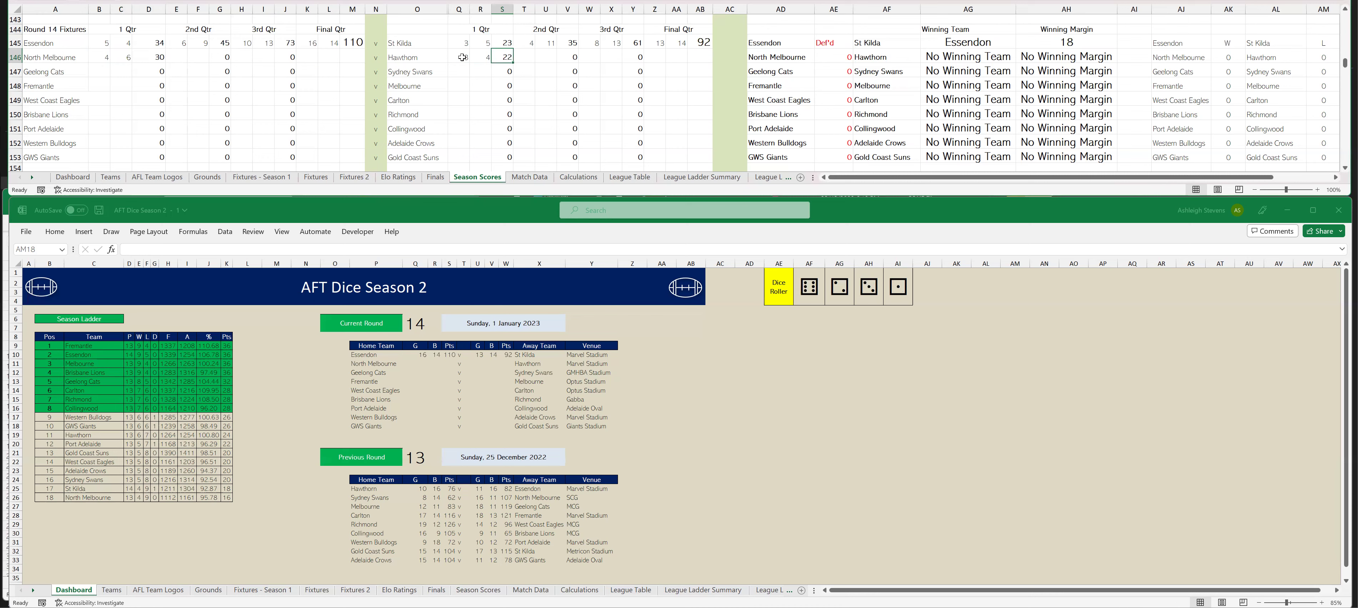
- Record the second-quarter goals and behinds as 10 and 8 for North Melbourne and 6 and 5 for Hawthorn, and recalculate
{"action": "left_click", "coordinate": [179, 54]}
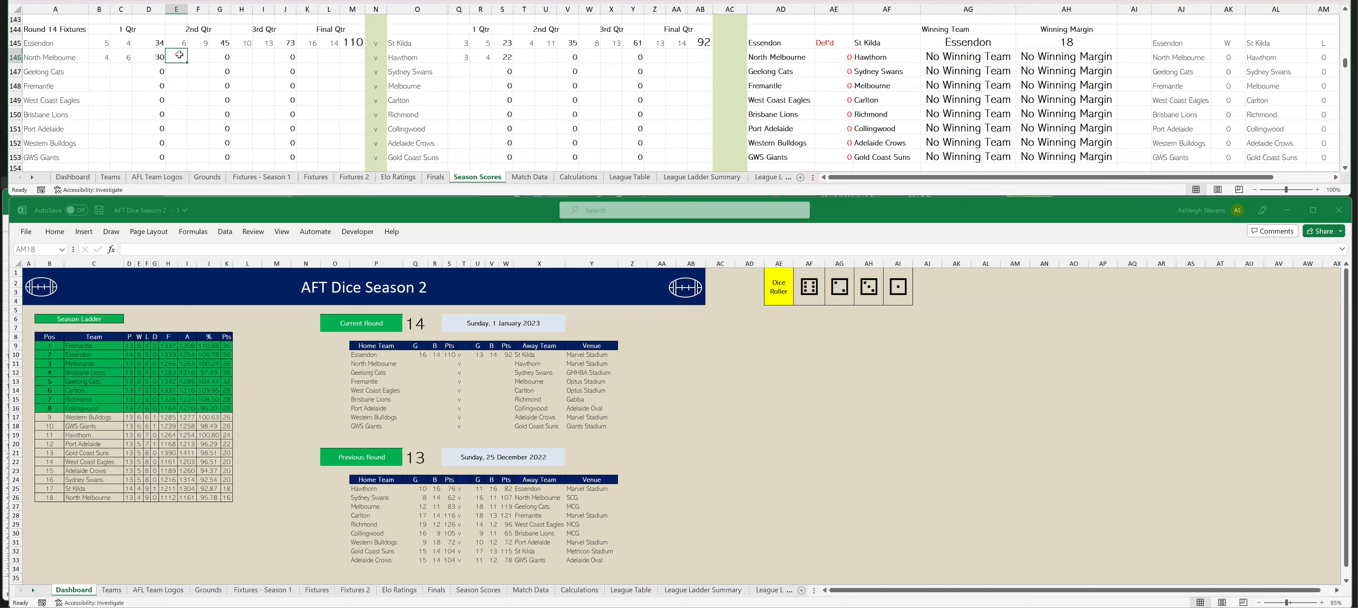
{"action": "type", "text": "10"}
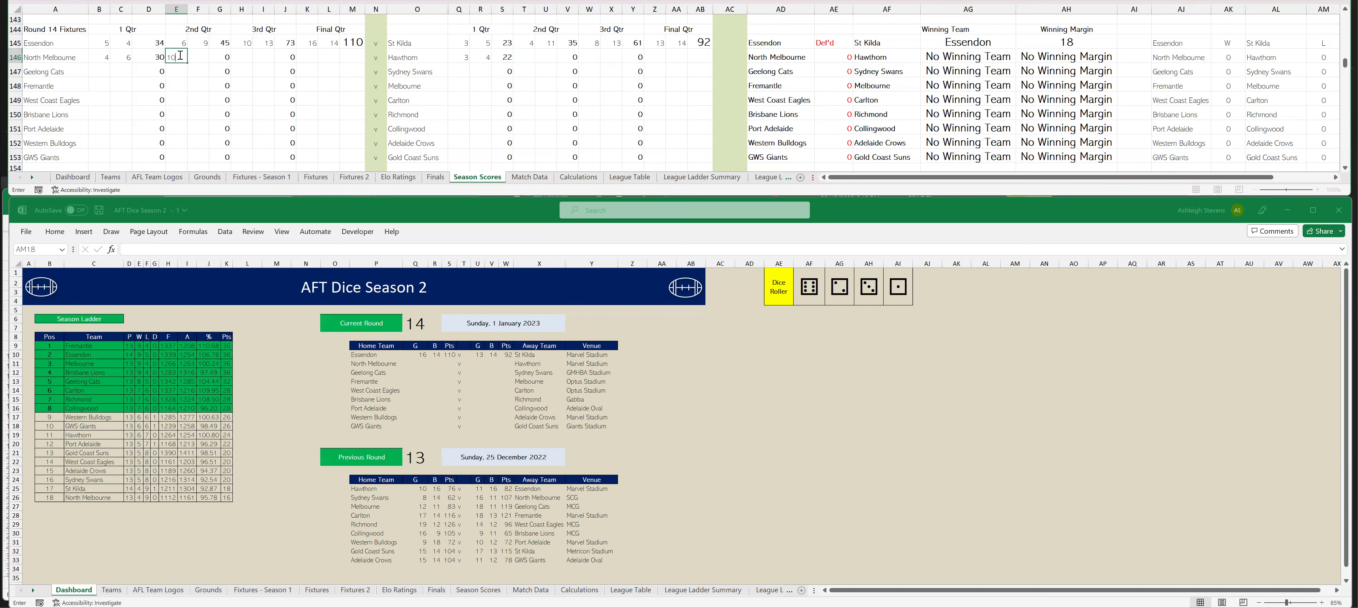
{"action": "key", "text": "Tab"}
{"action": "type", "text": "8"}
{"action": "key", "text": "Tab"}
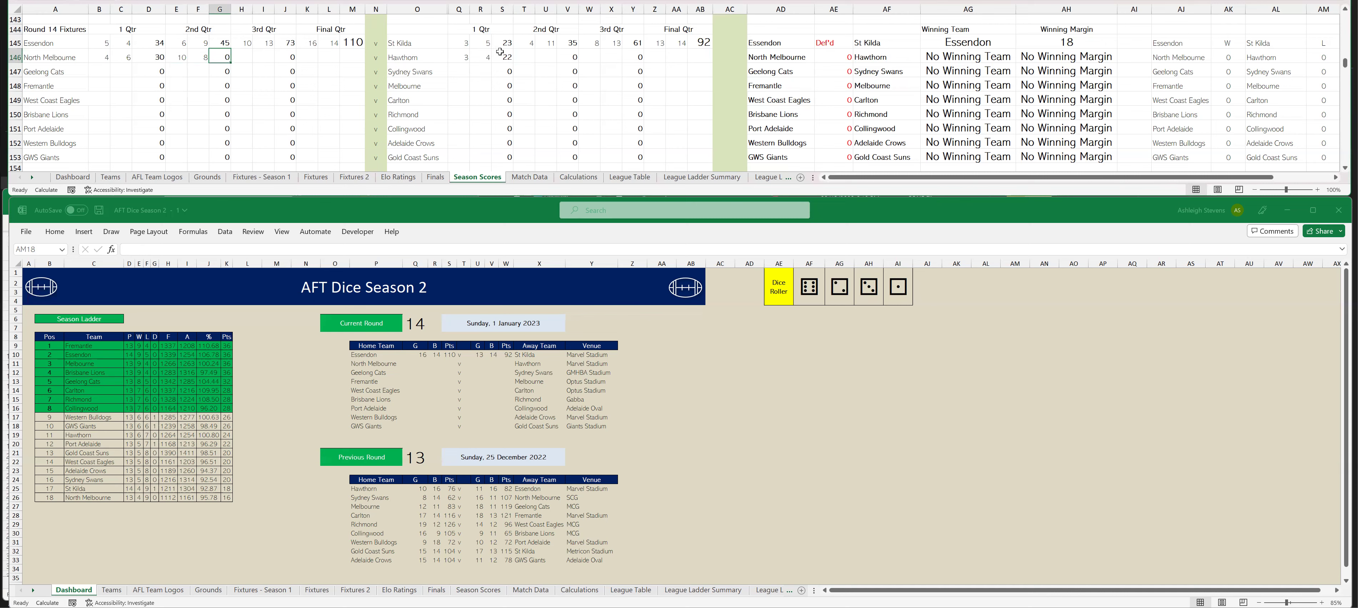
{"action": "left_click", "coordinate": [526, 57]}
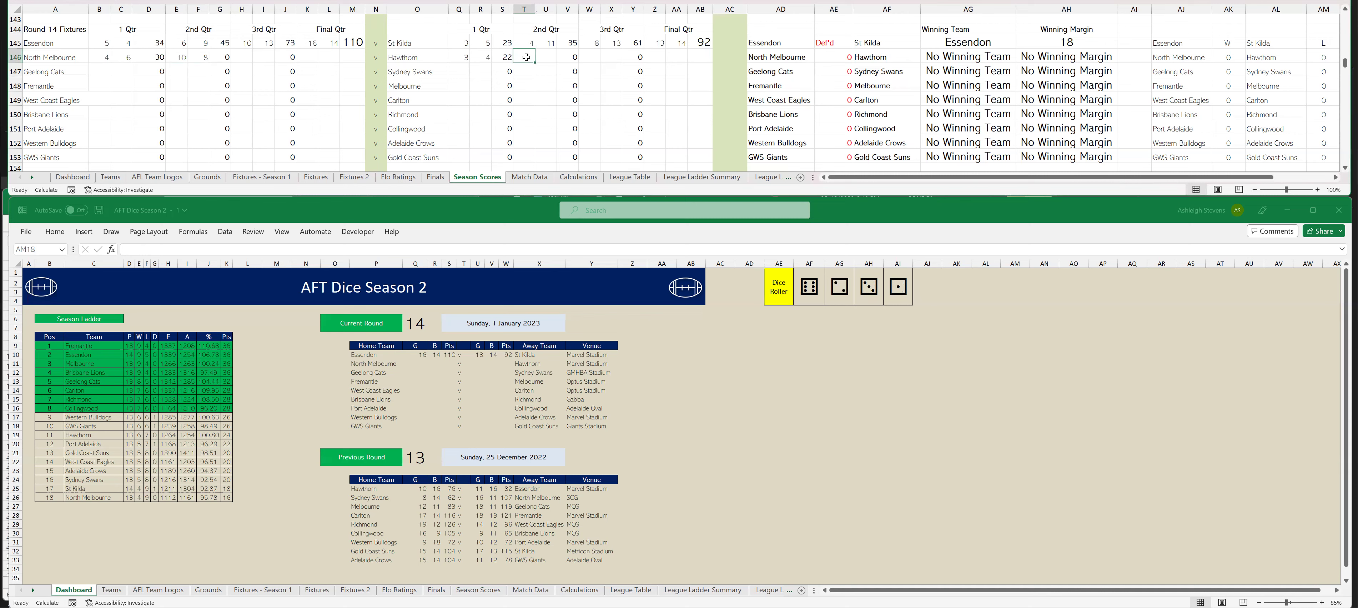
{"action": "type", "text": "6"}
{"action": "key", "text": "Tab"}
{"action": "type", "text": "5"}
{"action": "key", "text": "Tab"}
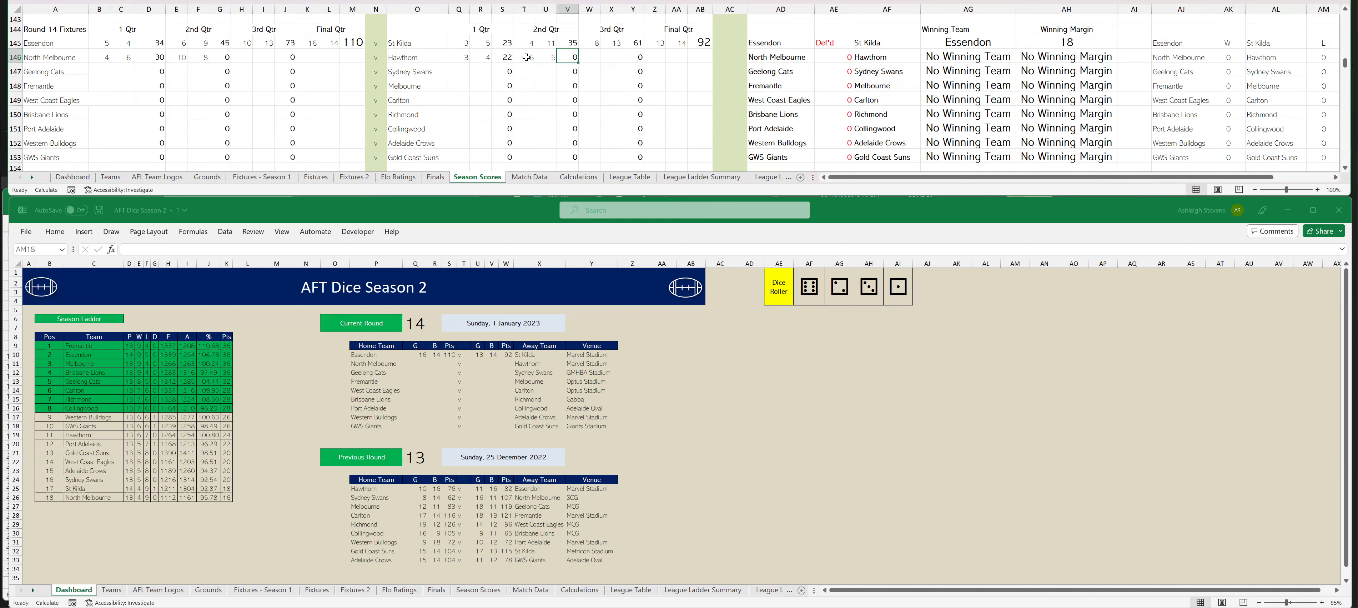
{"action": "key", "text": "F9"}
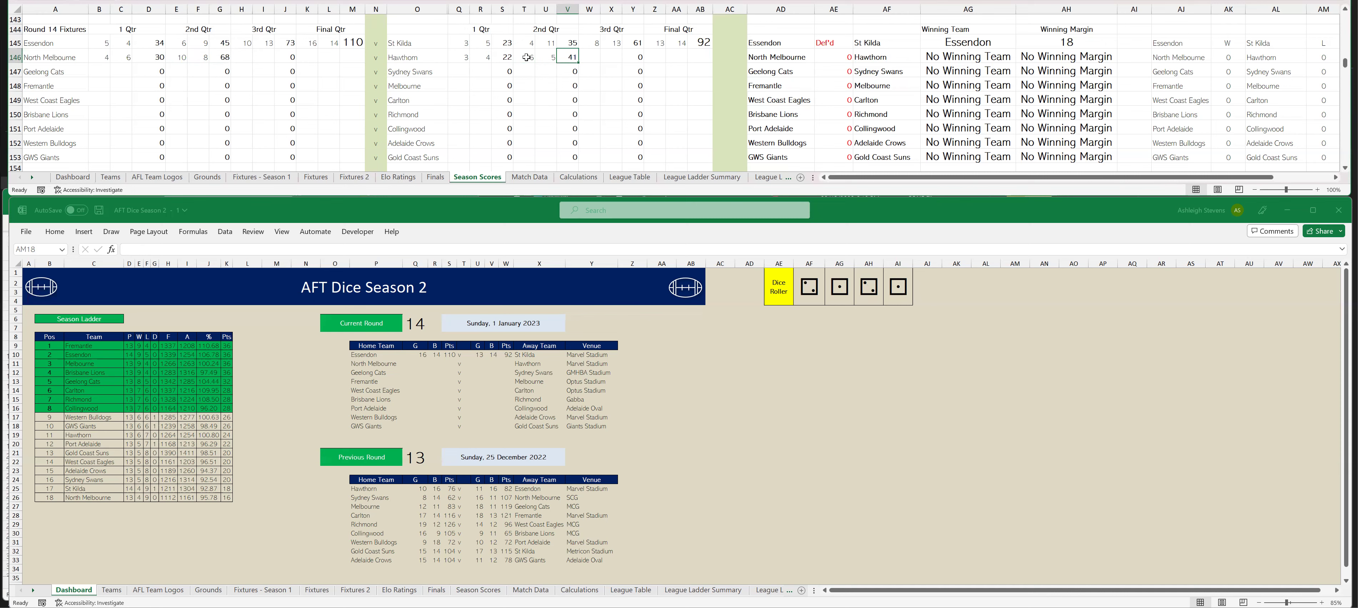
- Fill in the third-quarter goals and behinds as 12 and 9 for North Melbourne and 8 and 6 for Hawthorn, and recalculate
{"action": "left_click", "coordinate": [242, 57]}
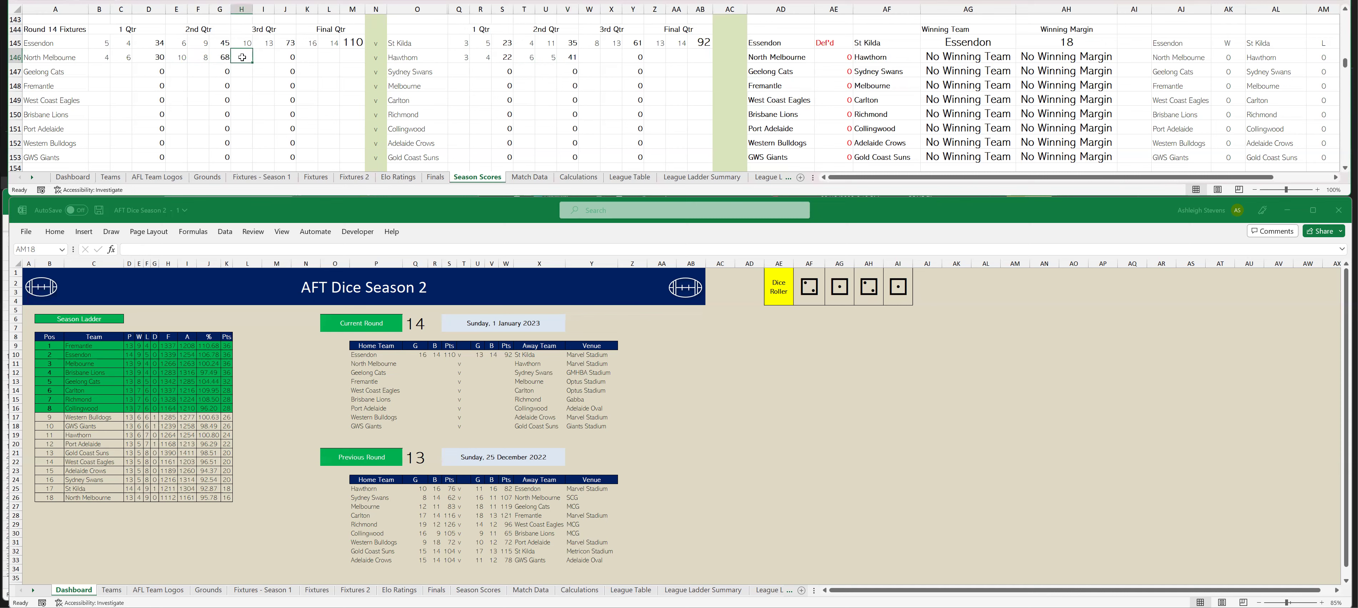
{"action": "type", "text": "12"}
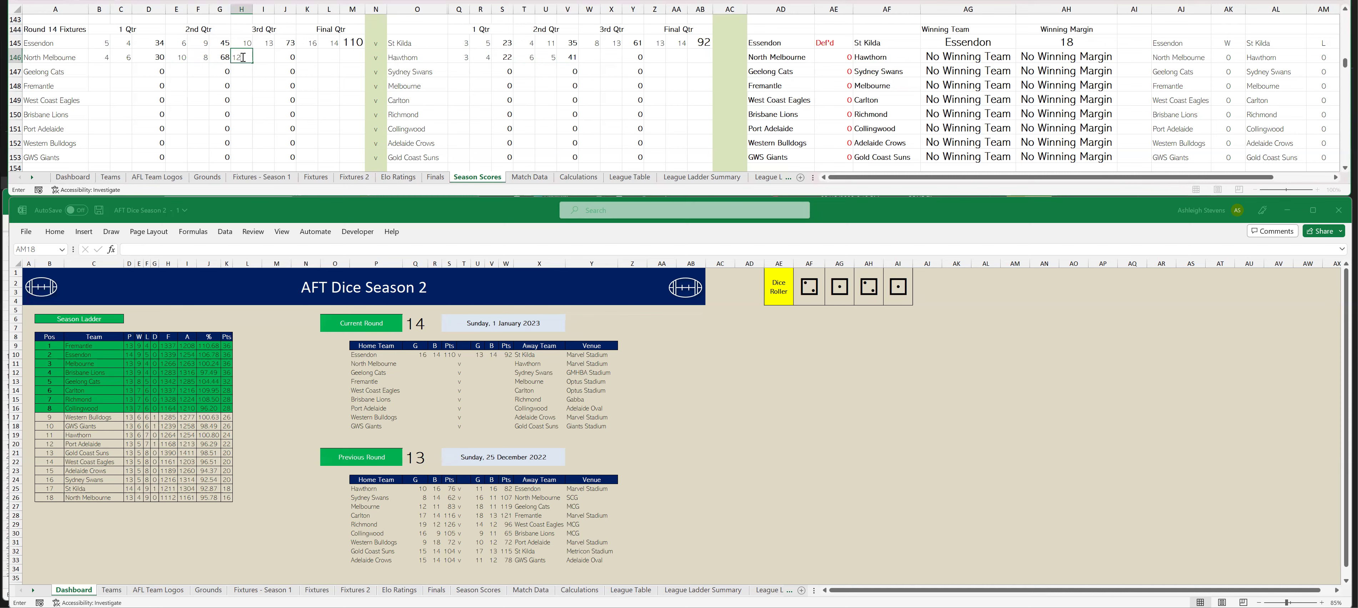
{"action": "key", "text": "Tab"}
{"action": "type", "text": "9"}
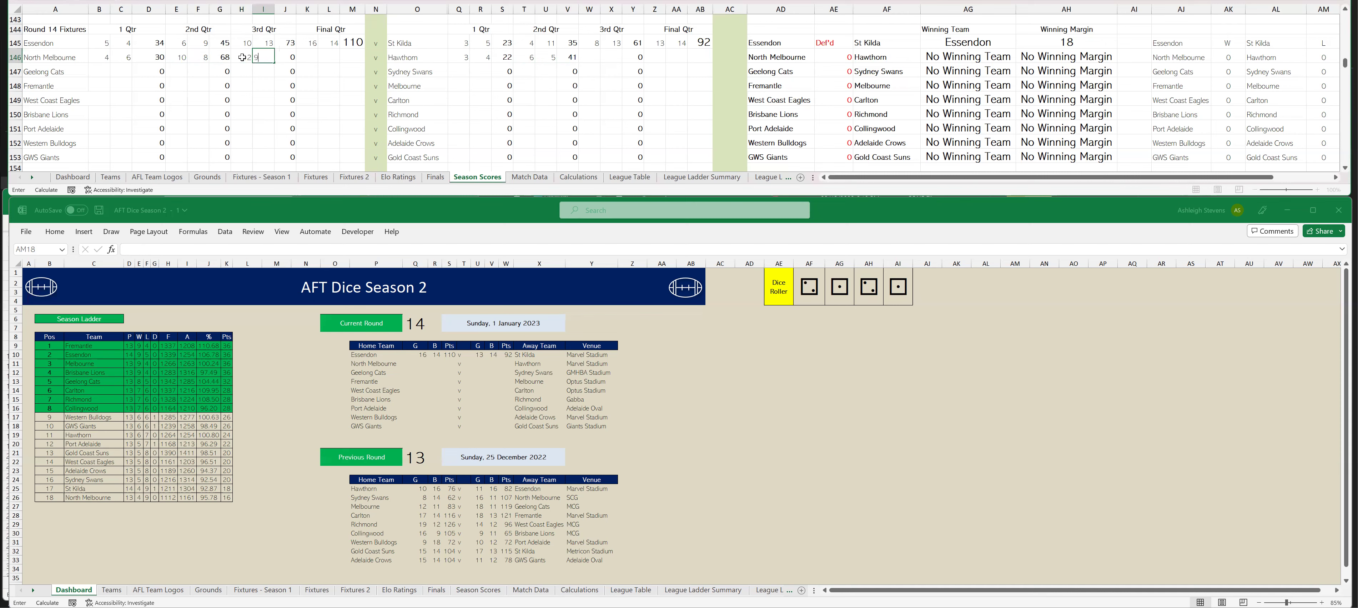
{"action": "key", "text": "Tab"}
{"action": "left_click", "coordinate": [592, 58]}
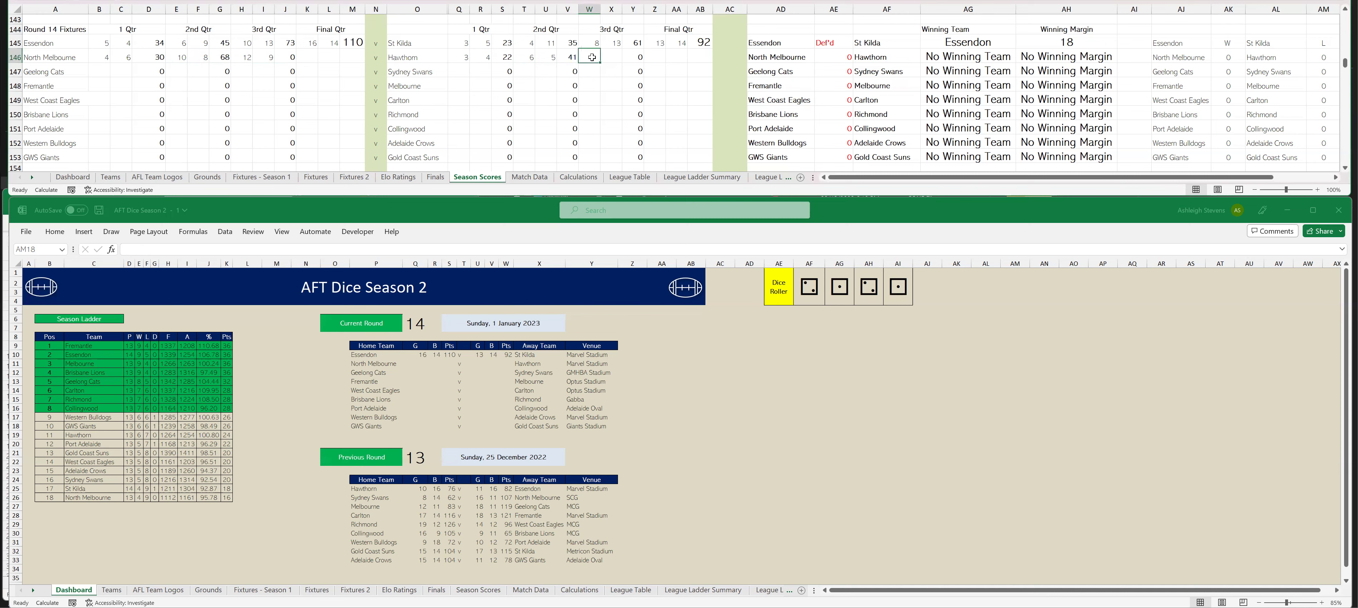
{"action": "type", "text": "8"}
{"action": "key", "text": "Tab"}
{"action": "type", "text": "6"}
{"action": "key", "text": "Tab"}
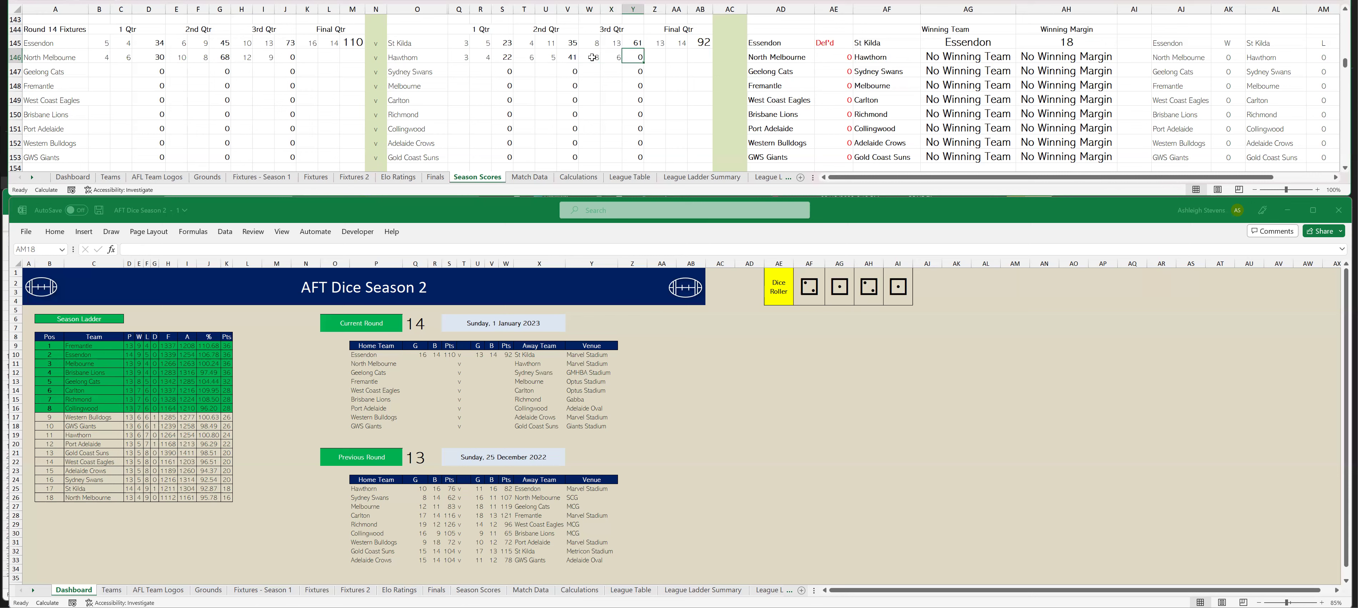
{"action": "key", "text": "F9"}
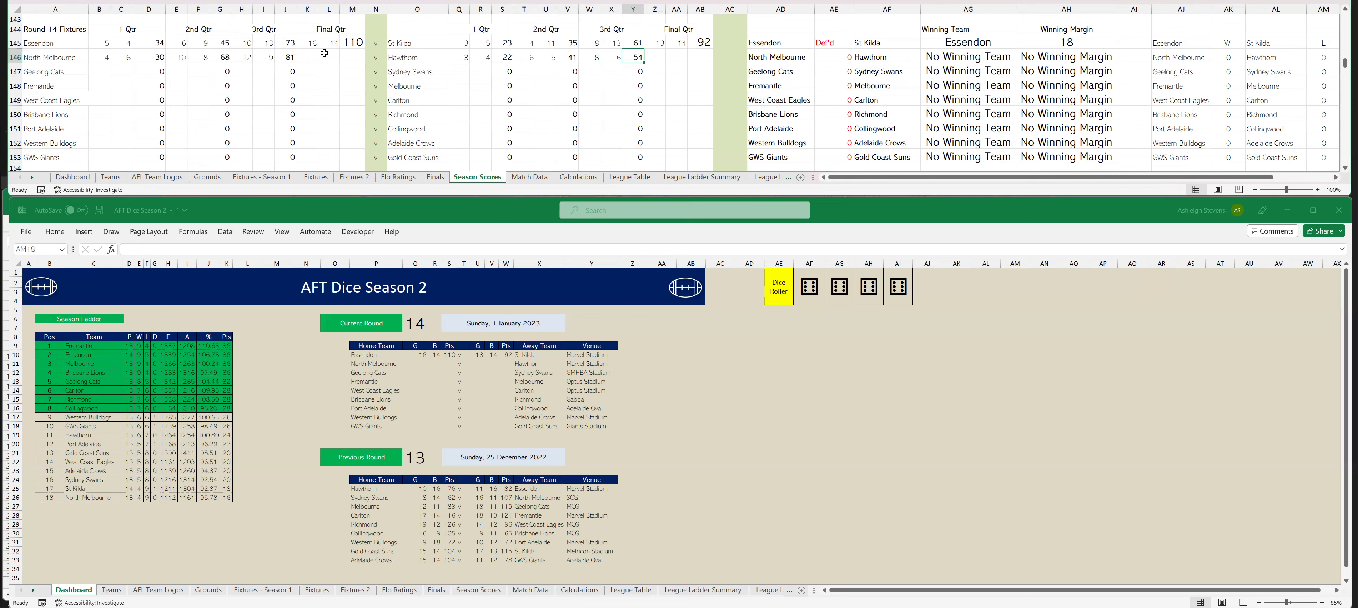
- Enter the final-quarter goals and behinds as 18 and 15 for North Melbourne and 14 and 12 for Hawthorn, and recalculate
{"action": "left_click", "coordinate": [305, 59]}
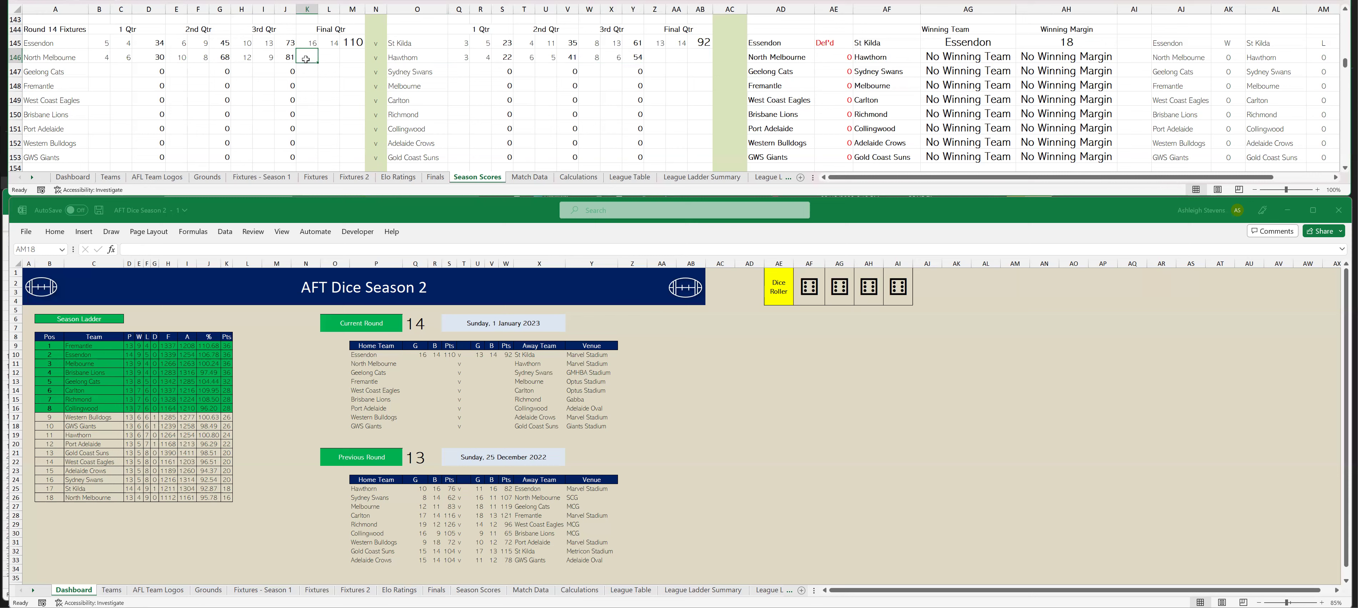
{"action": "type", "text": "18"}
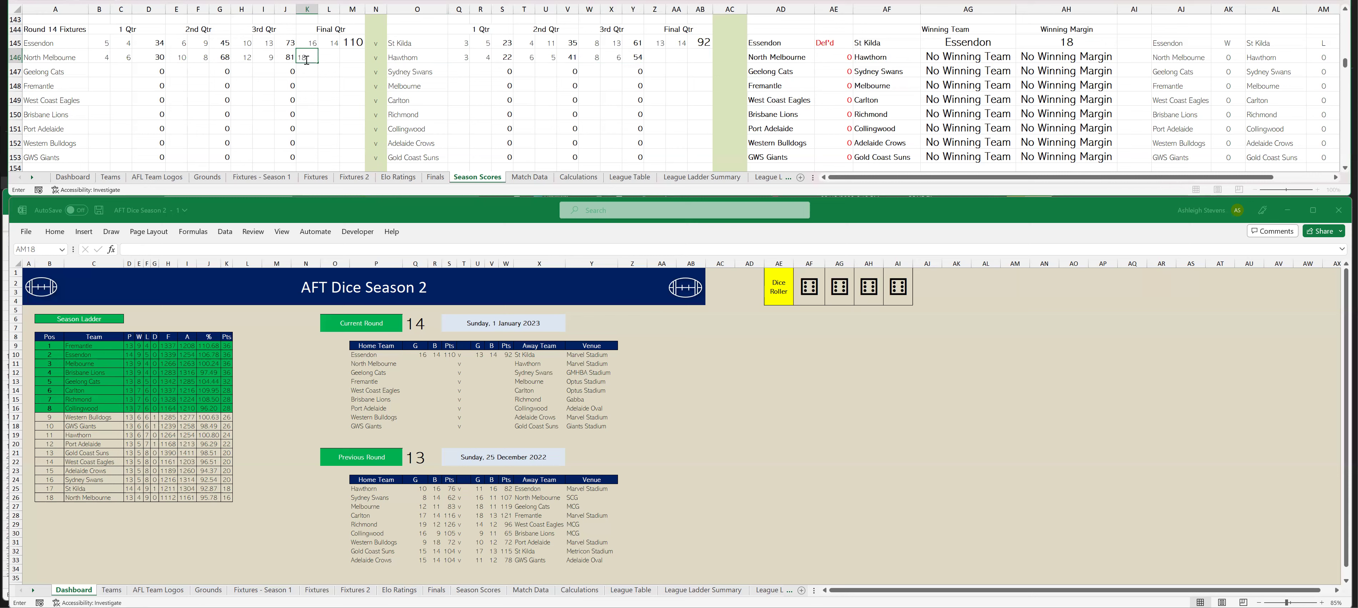
{"action": "key", "text": "Tab"}
{"action": "type", "text": "15"}
{"action": "key", "text": "Tab"}
{"action": "left_click", "coordinate": [655, 56]}
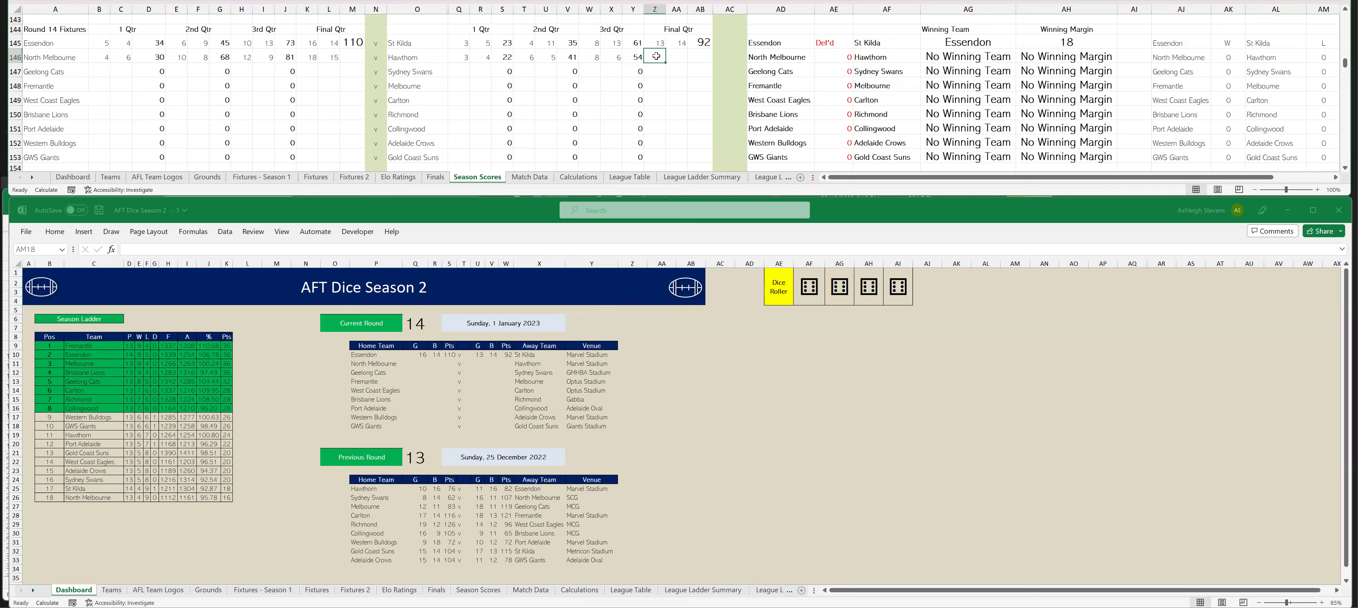
{"action": "type", "text": "14"}
{"action": "key", "text": "Tab"}
{"action": "type", "text": "12"}
{"action": "key", "text": "Tab"}
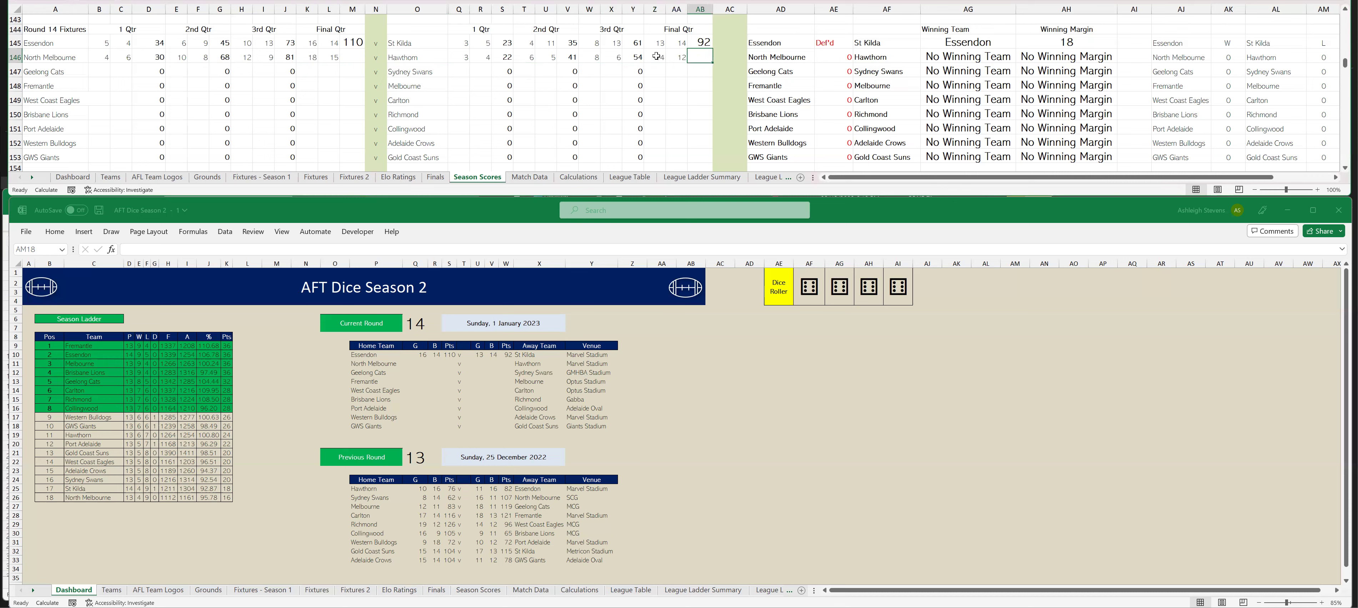
{"action": "key", "text": "F9"}
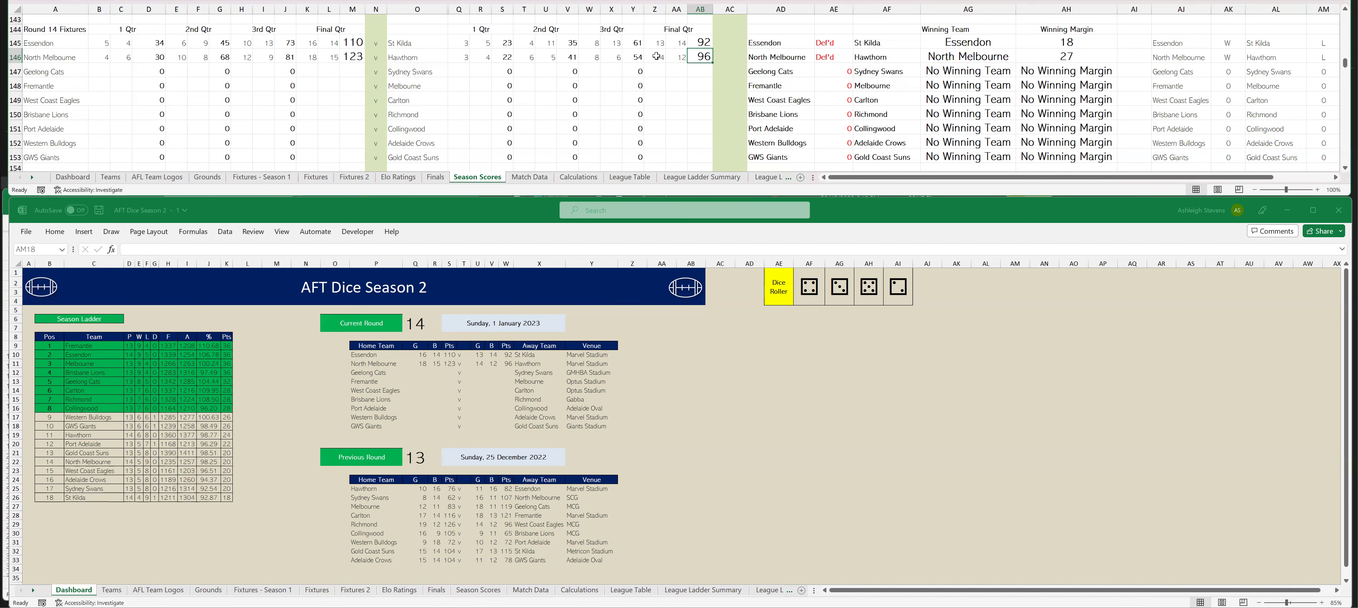
- Record the first-quarter goals and behinds as 4 and 3 for Geelong Cats and 5 and 2 for Sydney Swans, and recalculate
{"action": "left_click", "coordinate": [98, 71]}
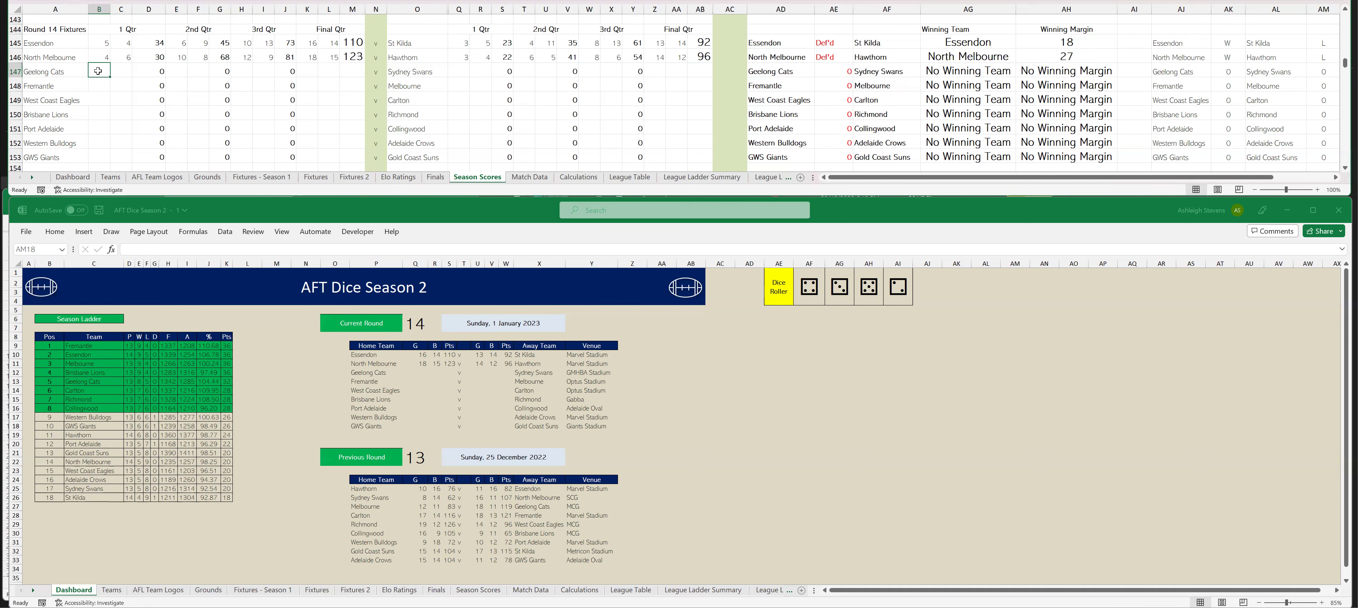
{"action": "type", "text": "4"}
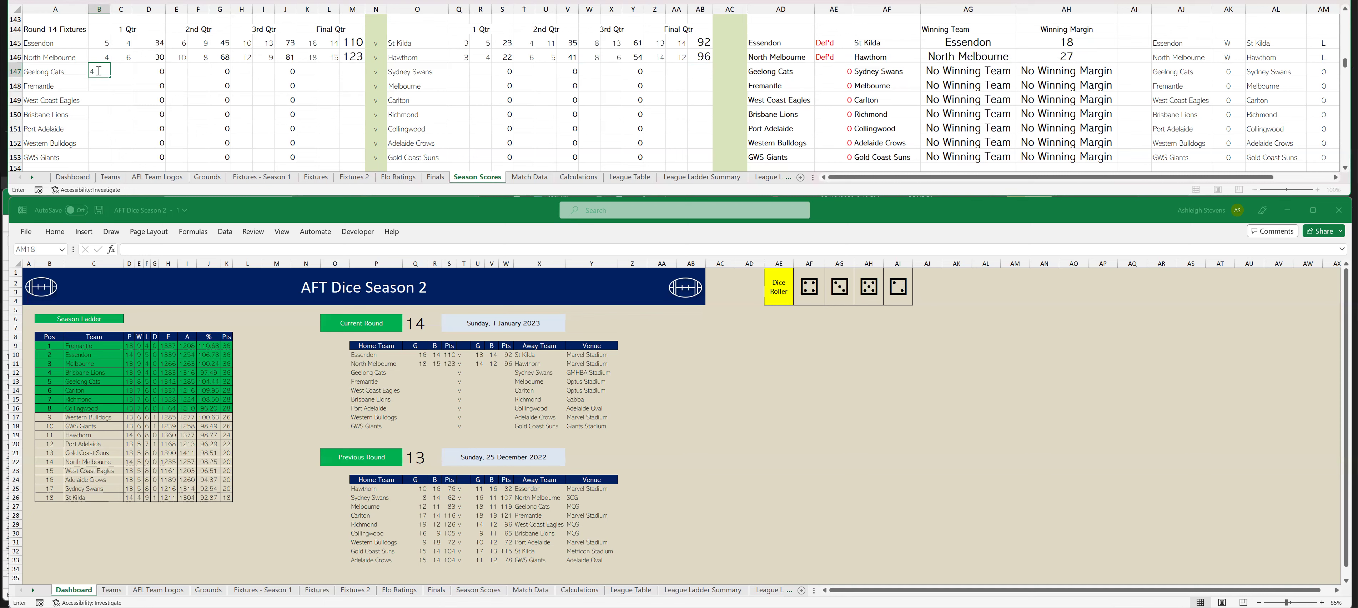
{"action": "key", "text": "Tab"}
{"action": "type", "text": "3"}
{"action": "key", "text": "Tab"}
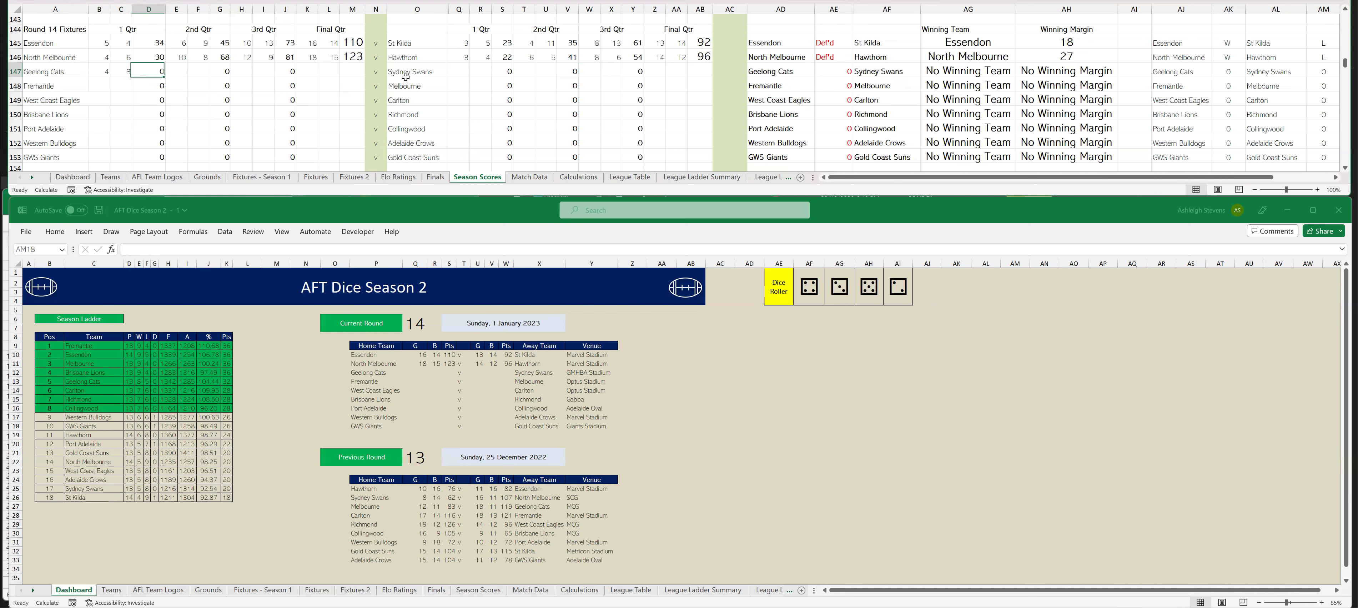
{"action": "left_click", "coordinate": [460, 69]}
{"action": "type", "text": "5"}
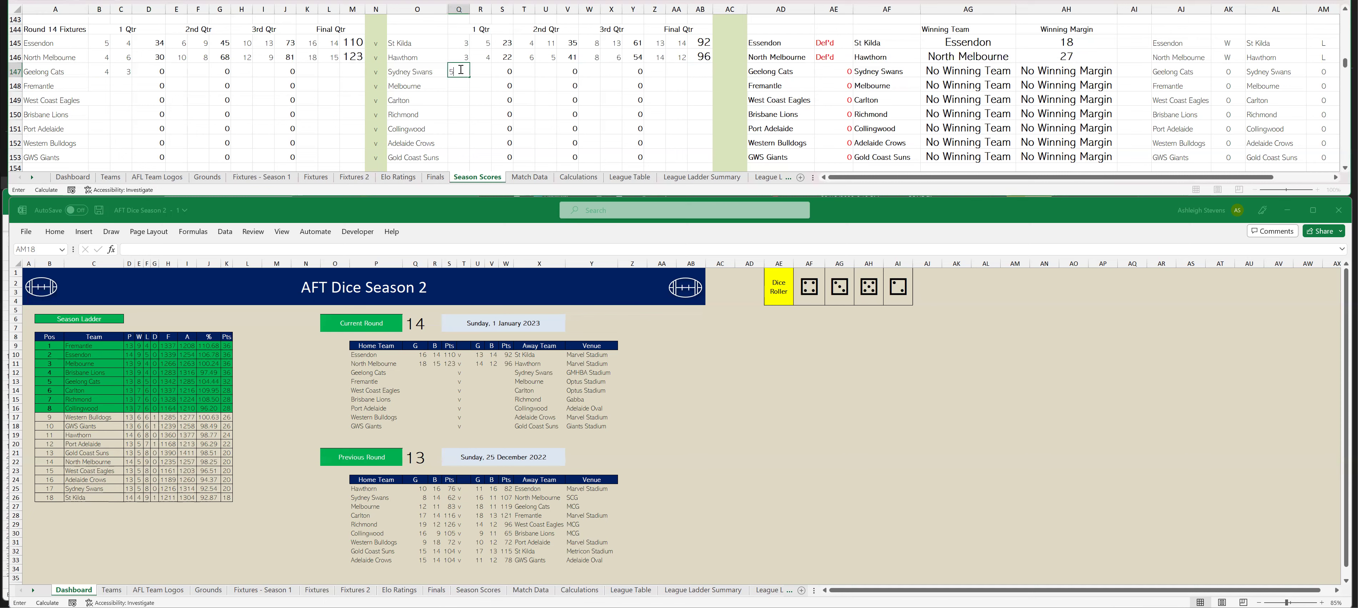
{"action": "key", "text": "Tab"}
{"action": "key", "text": "Tab"}
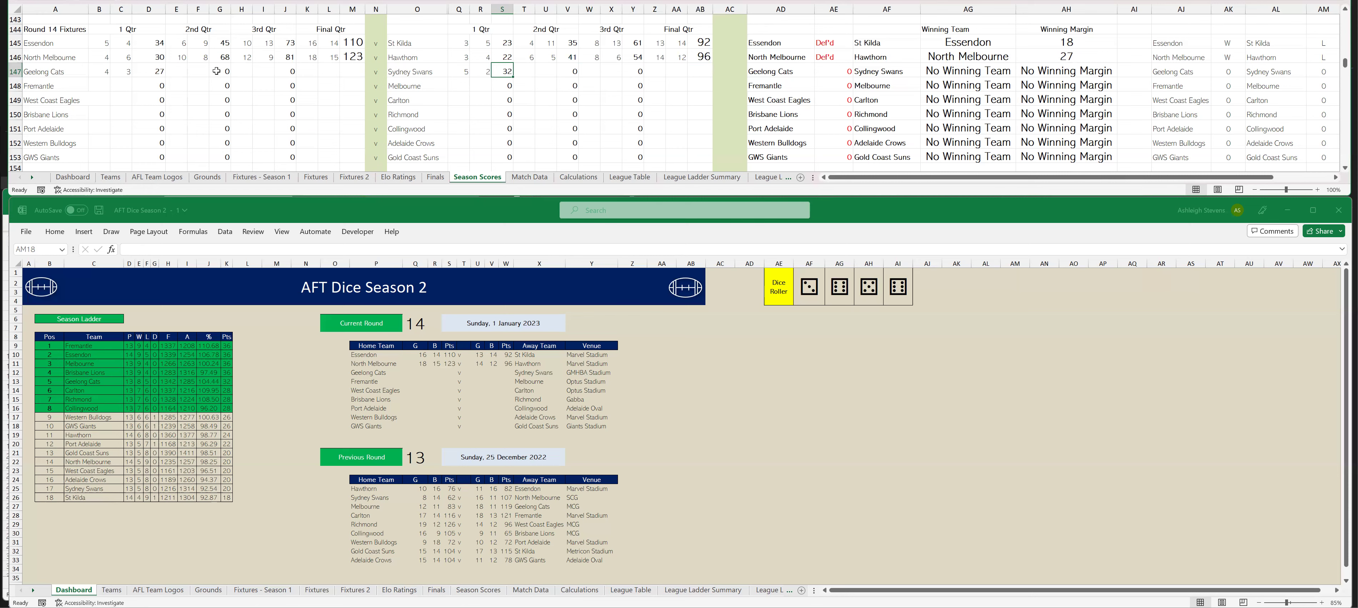
- Fill in the second-quarter goals and behinds as 7 and 9 for Geelong Cats and 10 and 8 for Sydney Swans, and recalculate
{"action": "left_click", "coordinate": [179, 70]}
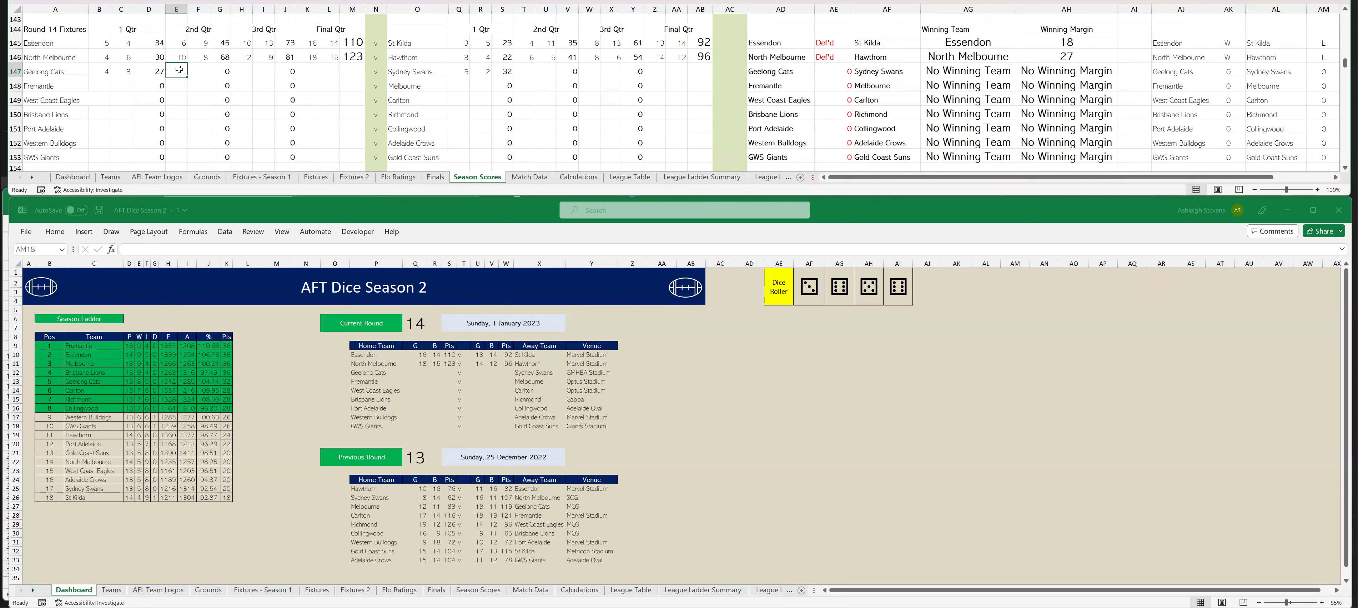
{"action": "type", "text": "7"}
{"action": "key", "text": "Tab"}
{"action": "key", "text": "Tab"}
{"action": "left_click", "coordinate": [525, 73]}
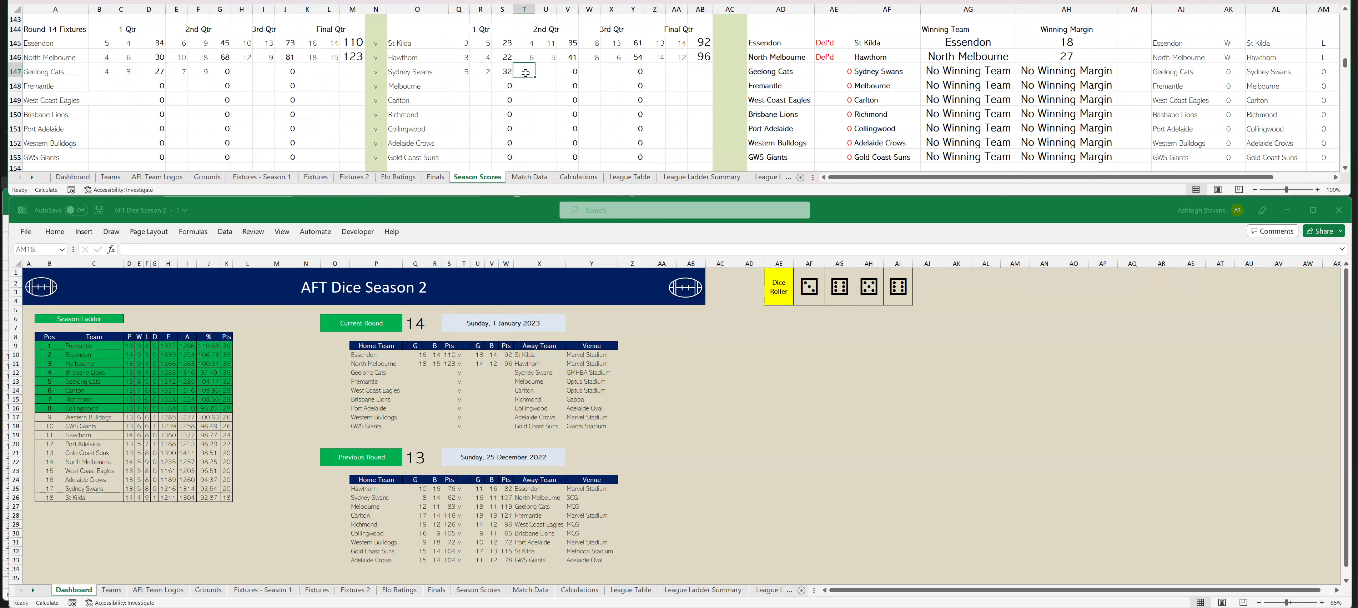
{"action": "type", "text": "10"}
{"action": "key", "text": "Tab"}
{"action": "type", "text": "8"}
{"action": "key", "text": "Tab"}
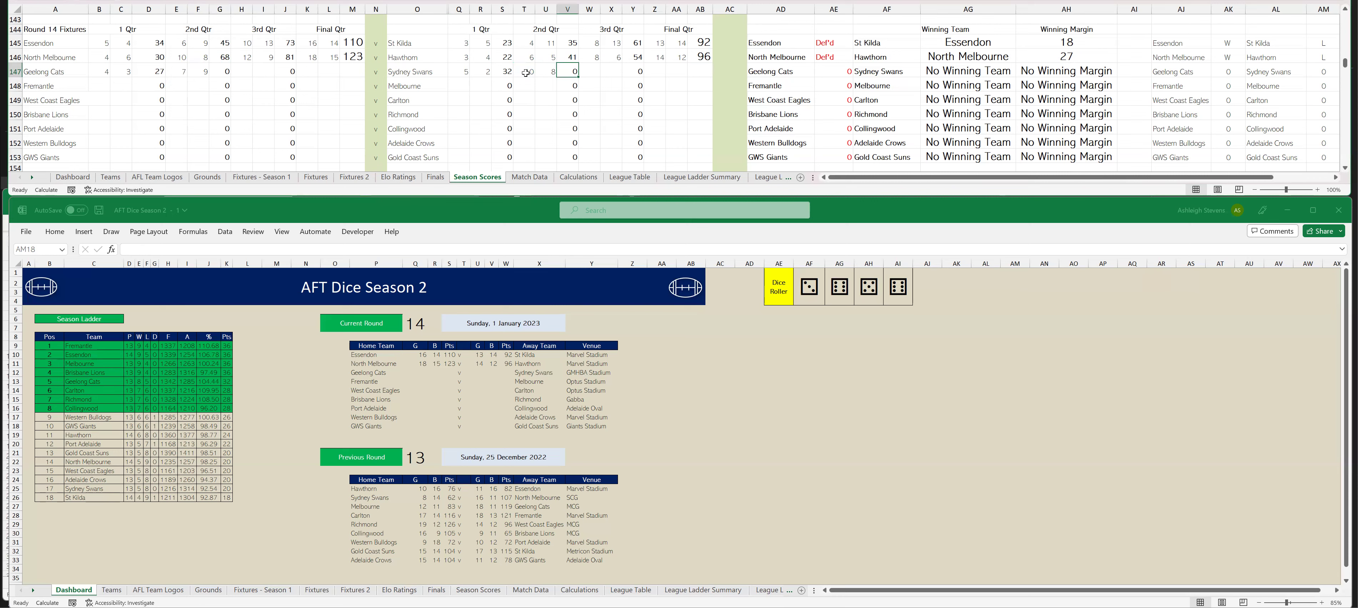
{"action": "key", "text": "F9"}
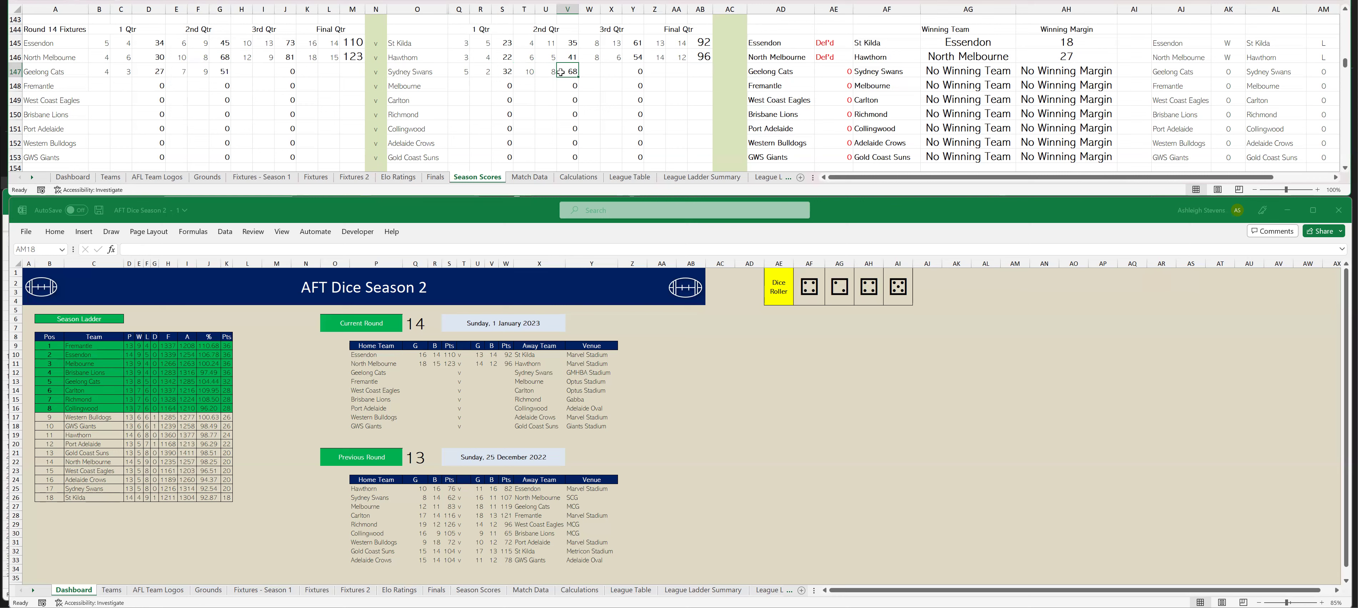
- Enter the third-quarter goals and behinds as 11 and 11 for Geelong Cats and 14 and 13 for Sydney Swans, and recalculate
{"action": "left_click", "coordinate": [243, 70]}
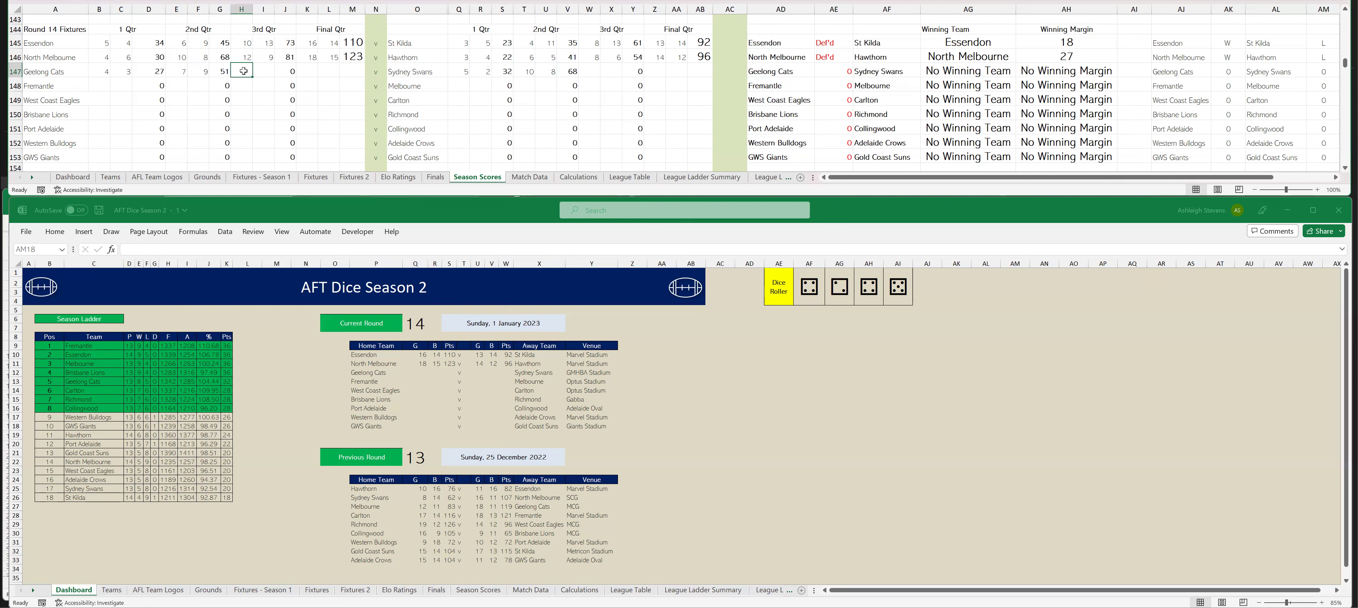
{"action": "type", "text": "11"}
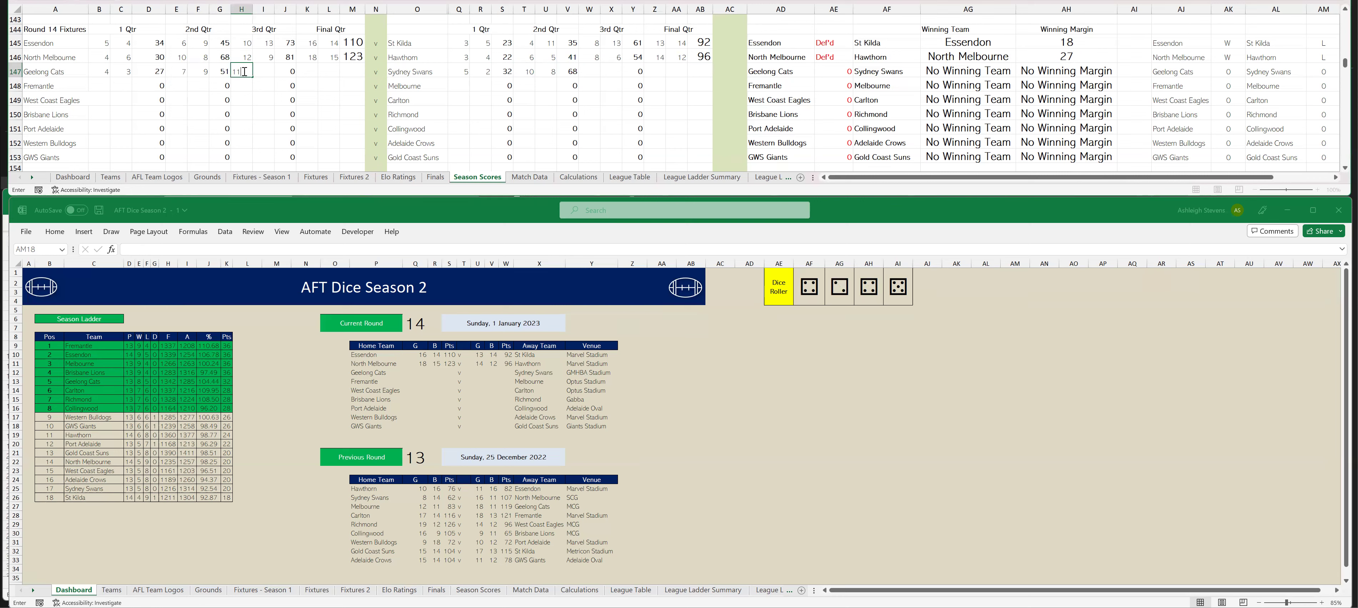
{"action": "key", "text": "Tab"}
{"action": "type", "text": "11"}
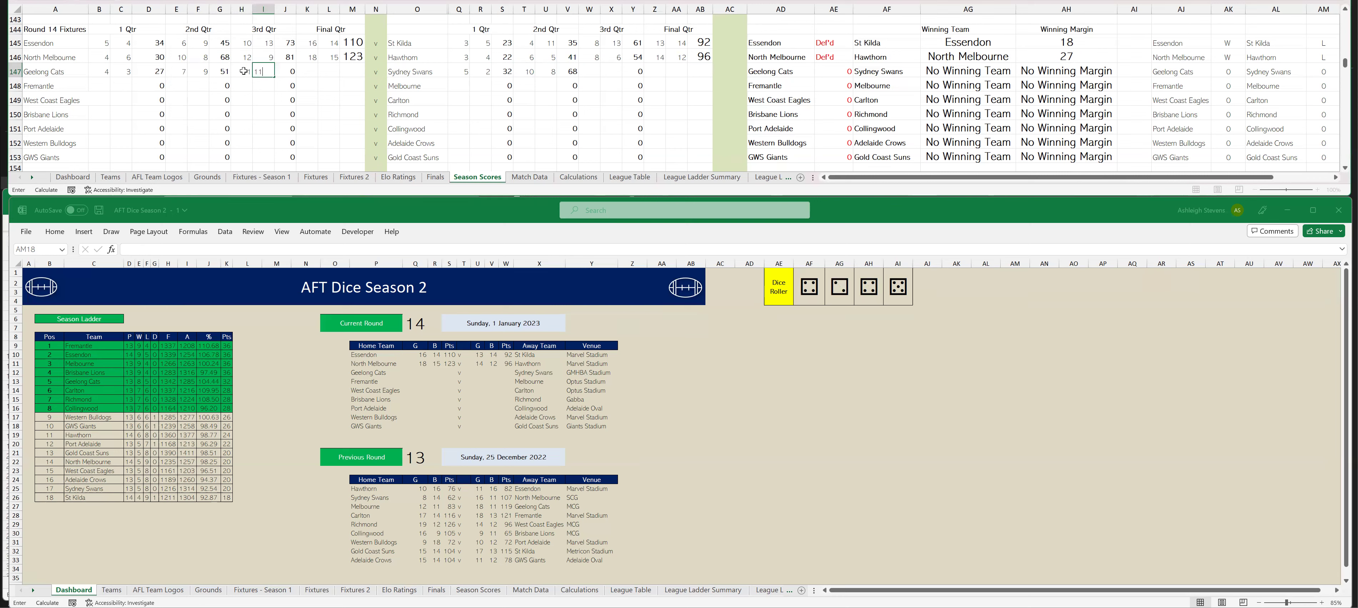
{"action": "key", "text": "Tab"}
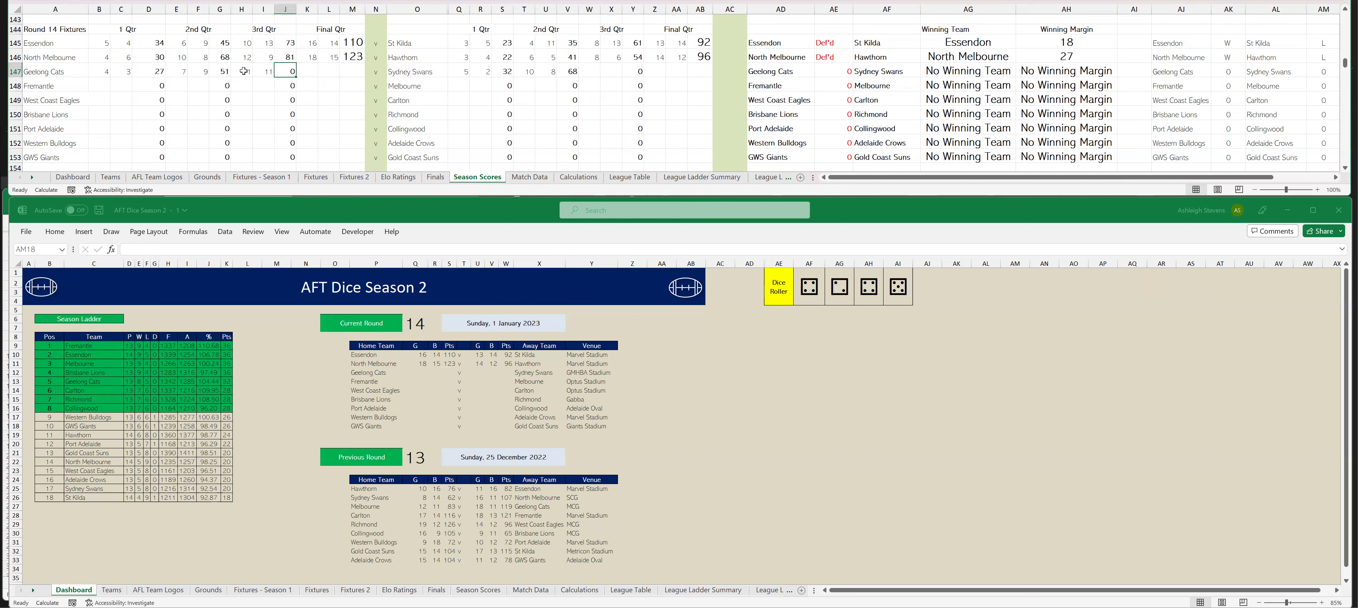
{"action": "left_click", "coordinate": [593, 70]}
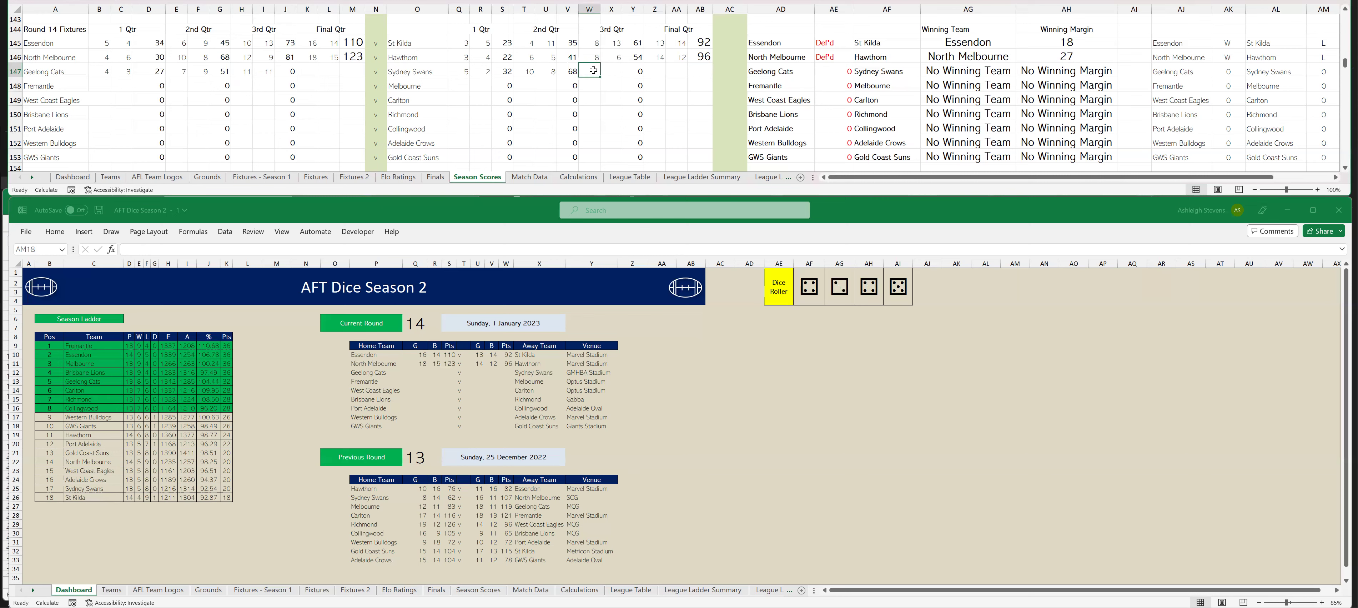
{"action": "type", "text": "4"}
{"action": "key", "text": "Tab"}
{"action": "type", "text": "1"}
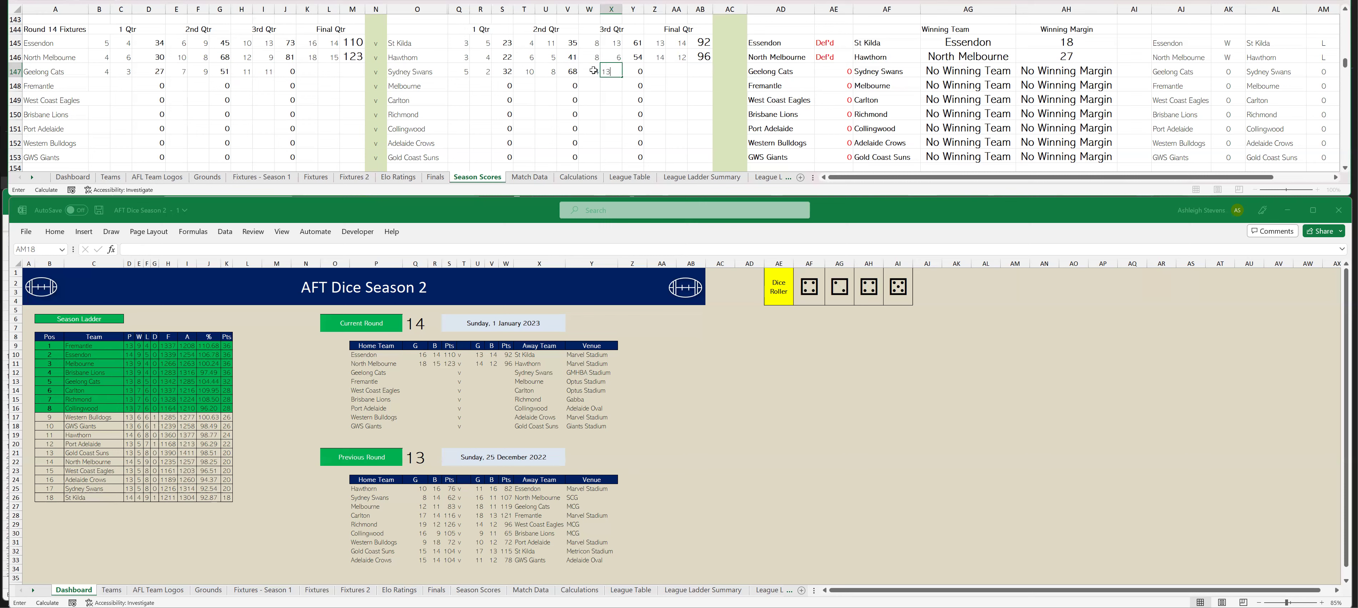
{"action": "type", "text": "3"}
{"action": "key", "text": "Tab"}
{"action": "key", "text": "F9"}
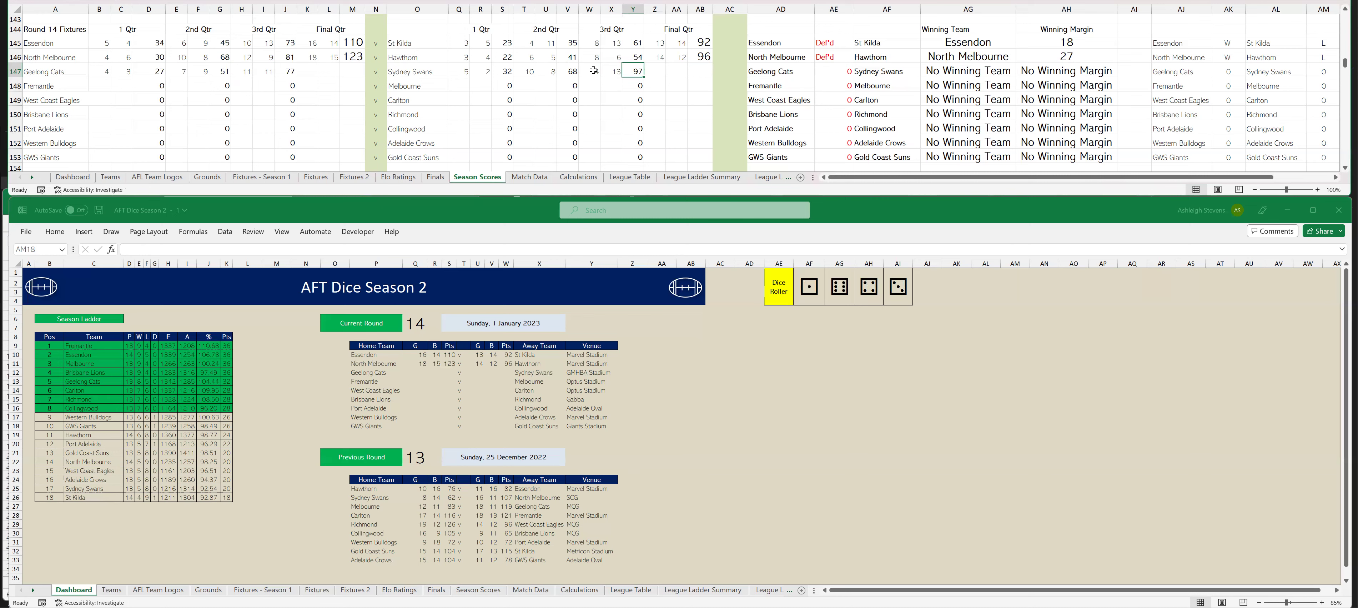
- Record the final-quarter goals and behinds as 12 and 17 for Geelong Cats and 18 and 16 for Sydney Swans, and recalculate
{"action": "left_click", "coordinate": [305, 69]}
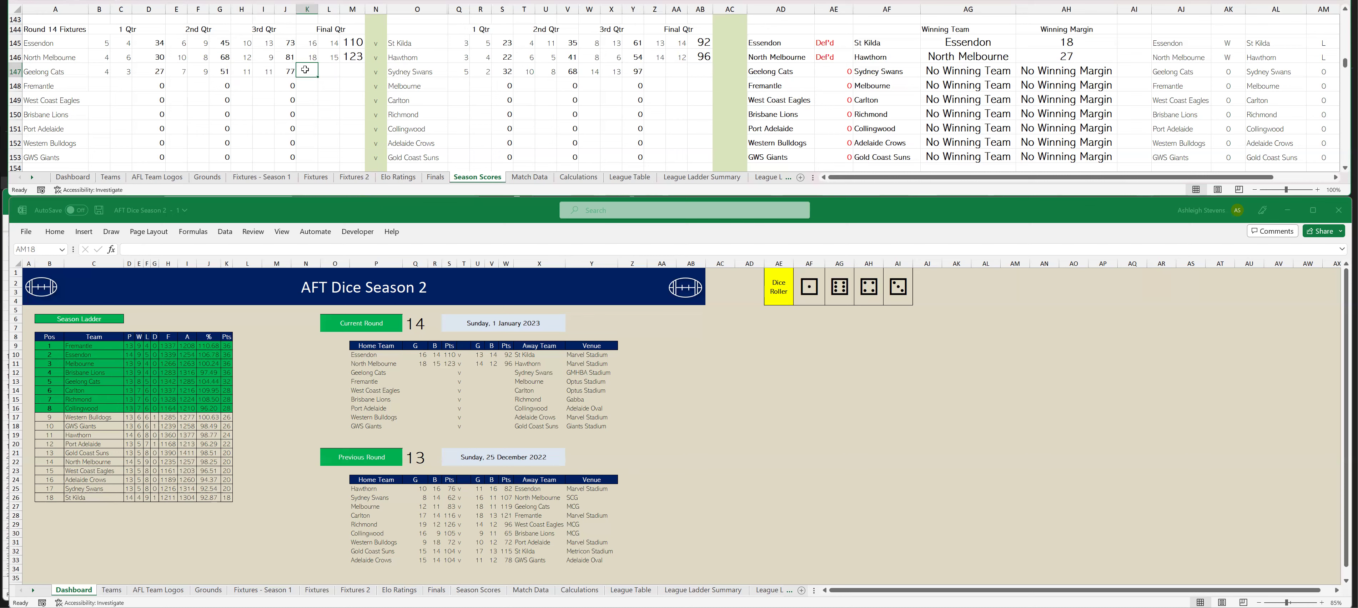
{"action": "type", "text": "12"}
{"action": "key", "text": "Tab"}
{"action": "type", "text": "17"}
{"action": "key", "text": "Tab"}
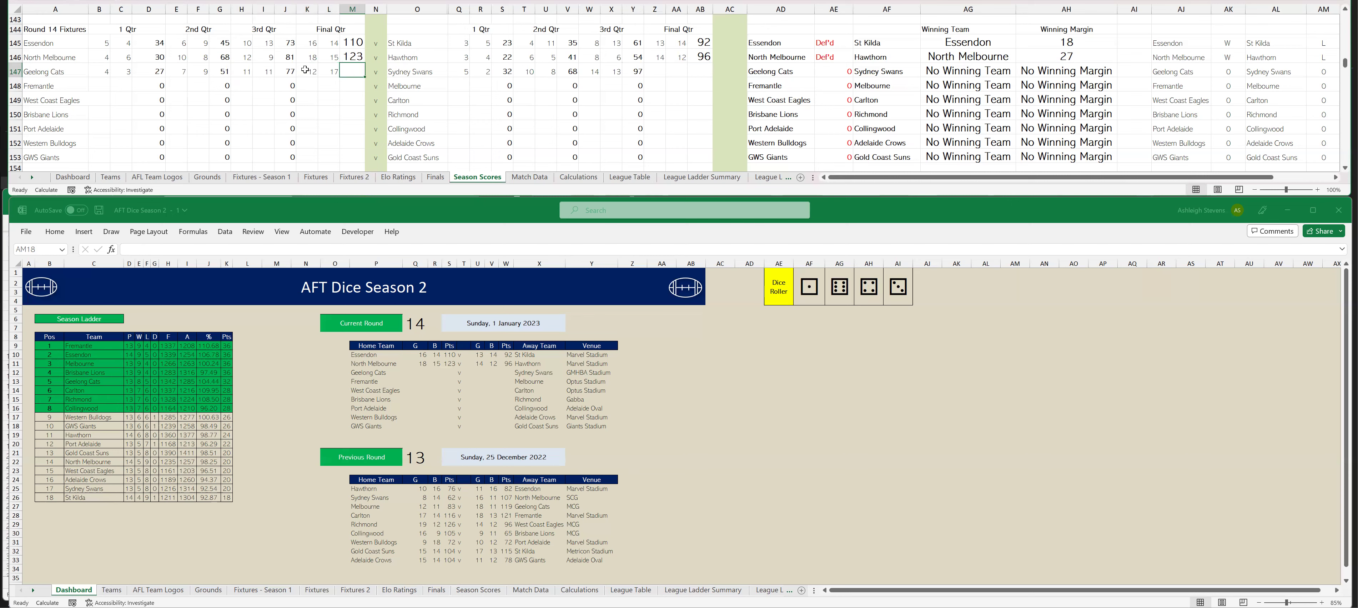
{"action": "left_click", "coordinate": [657, 72]}
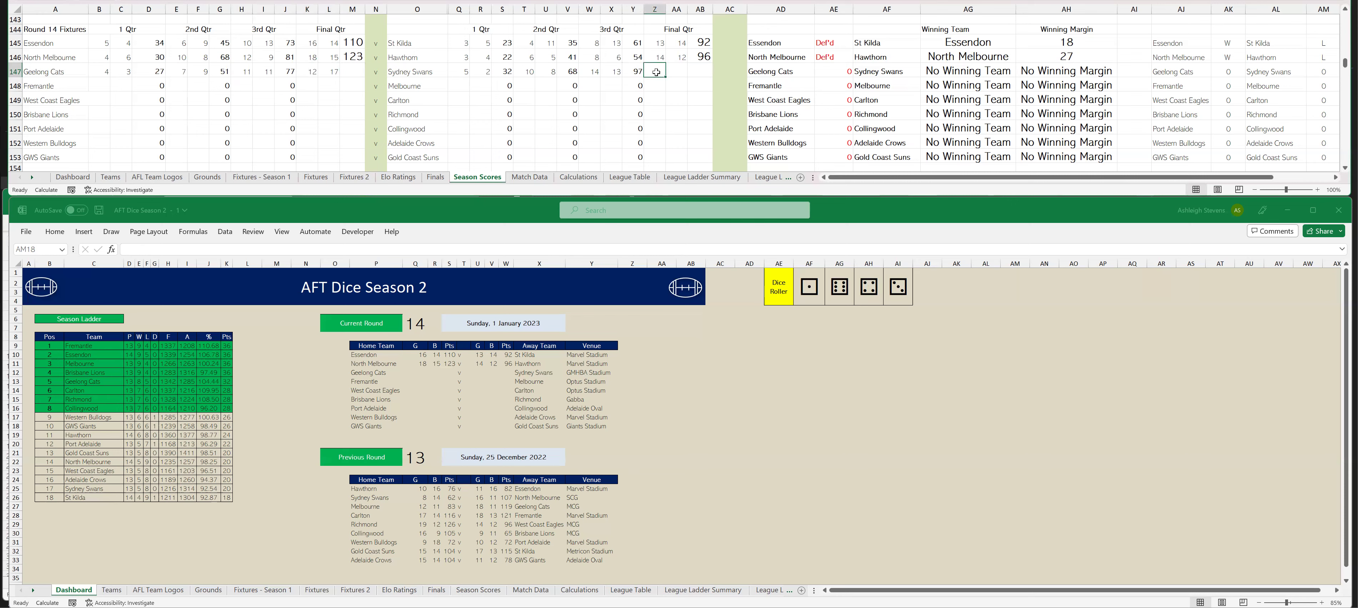
{"action": "type", "text": "18"}
{"action": "key", "text": "Tab"}
{"action": "type", "text": "1"}
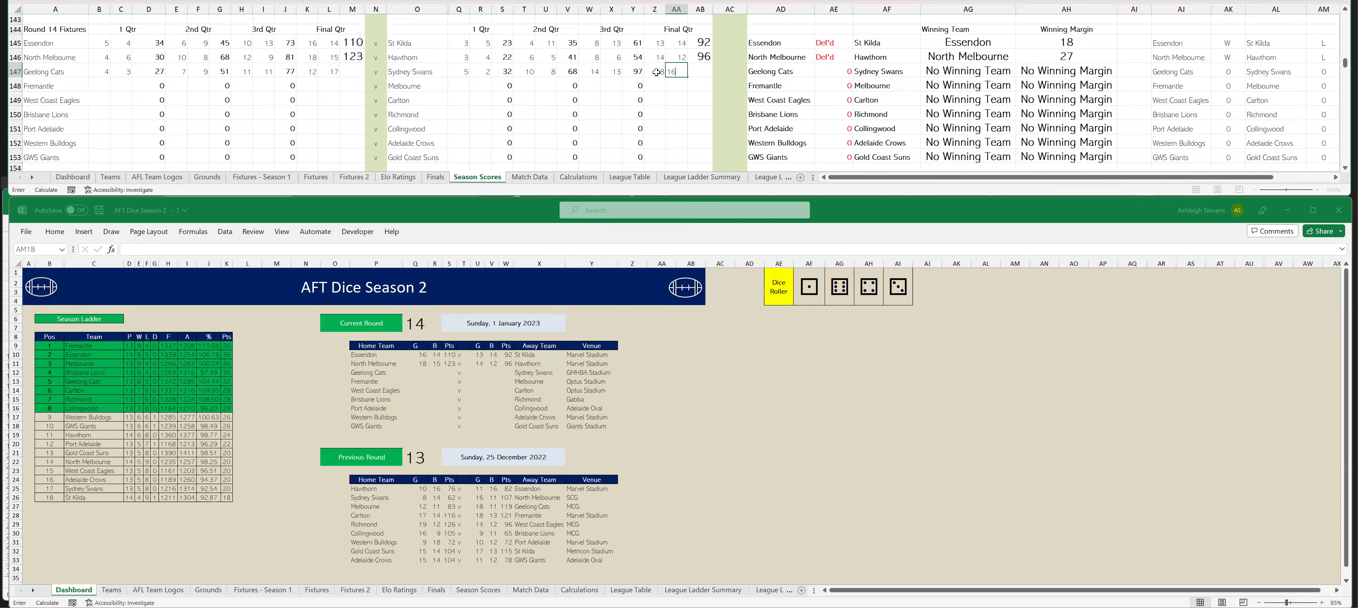
{"action": "key", "text": "Tab"}
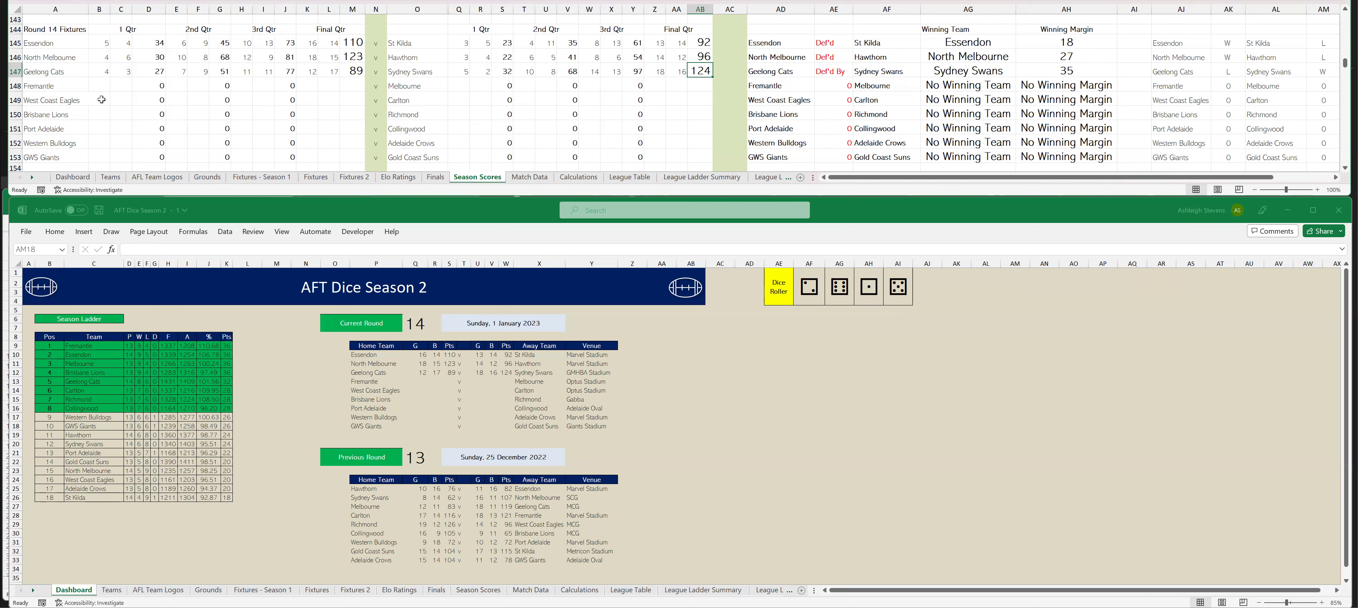
- Enter the first-quarter goals and behinds as 2 and 6 for Fremantle and 1 and 5 for Melbourne, and recalculate
{"action": "left_click", "coordinate": [96, 85]}
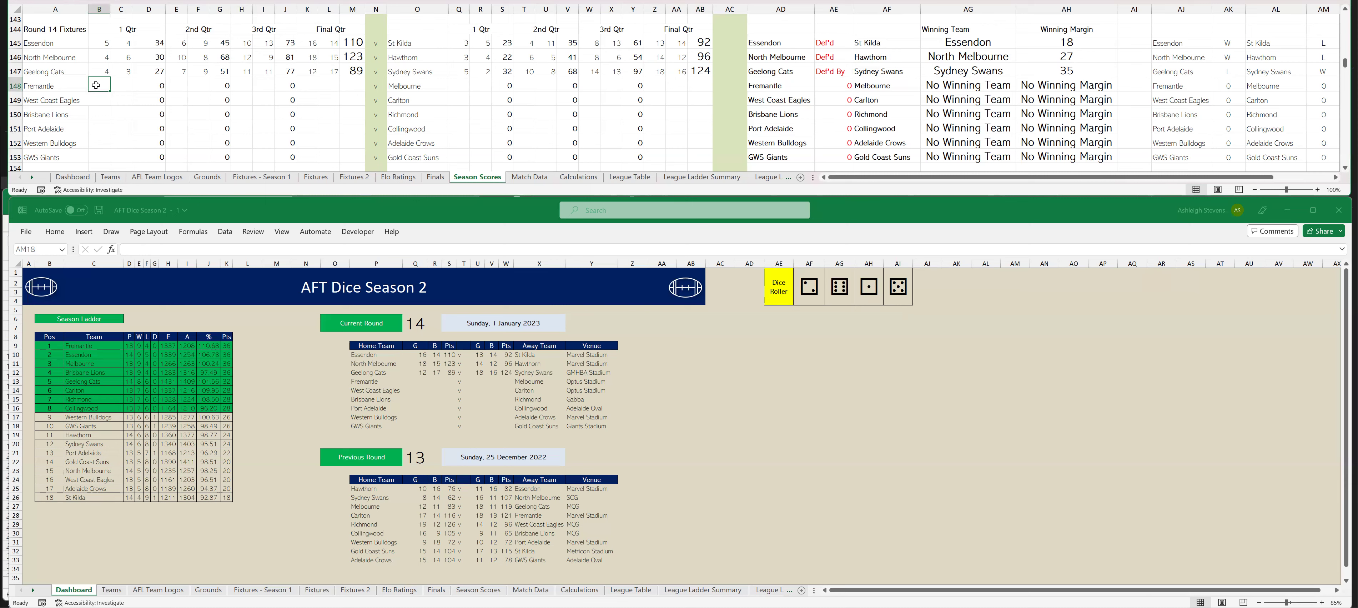
{"action": "type", "text": "2"}
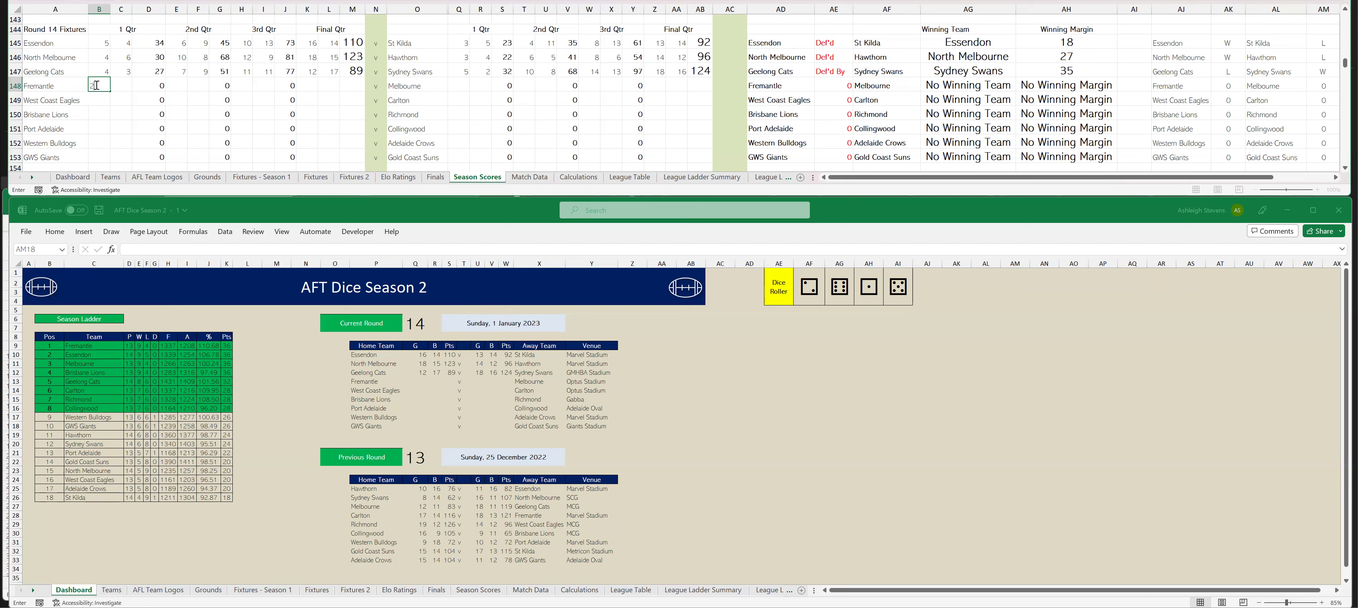
{"action": "key", "text": "Tab"}
{"action": "type", "text": "6"}
{"action": "left_click", "coordinate": [460, 85]}
{"action": "type", "text": "1"}
{"action": "key", "text": "Tab"}
{"action": "type", "text": "5"}
{"action": "key", "text": "Tab"}
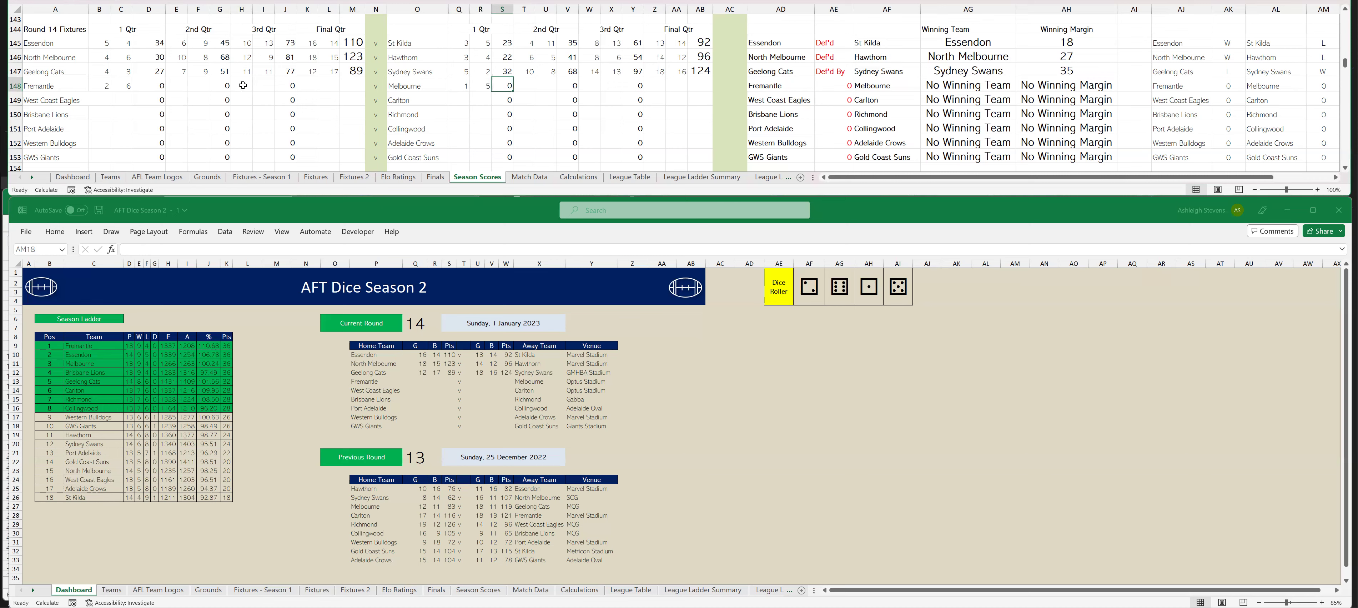
{"action": "left_click", "coordinate": [174, 86]}
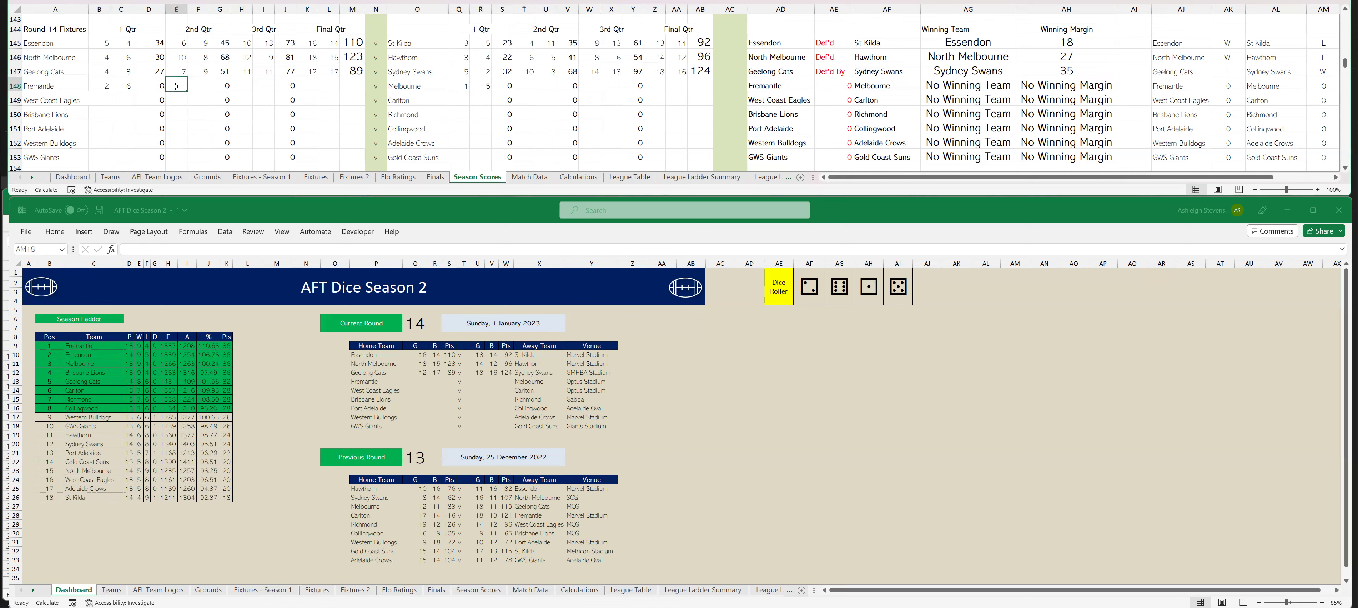
{"action": "key", "text": "F9"}
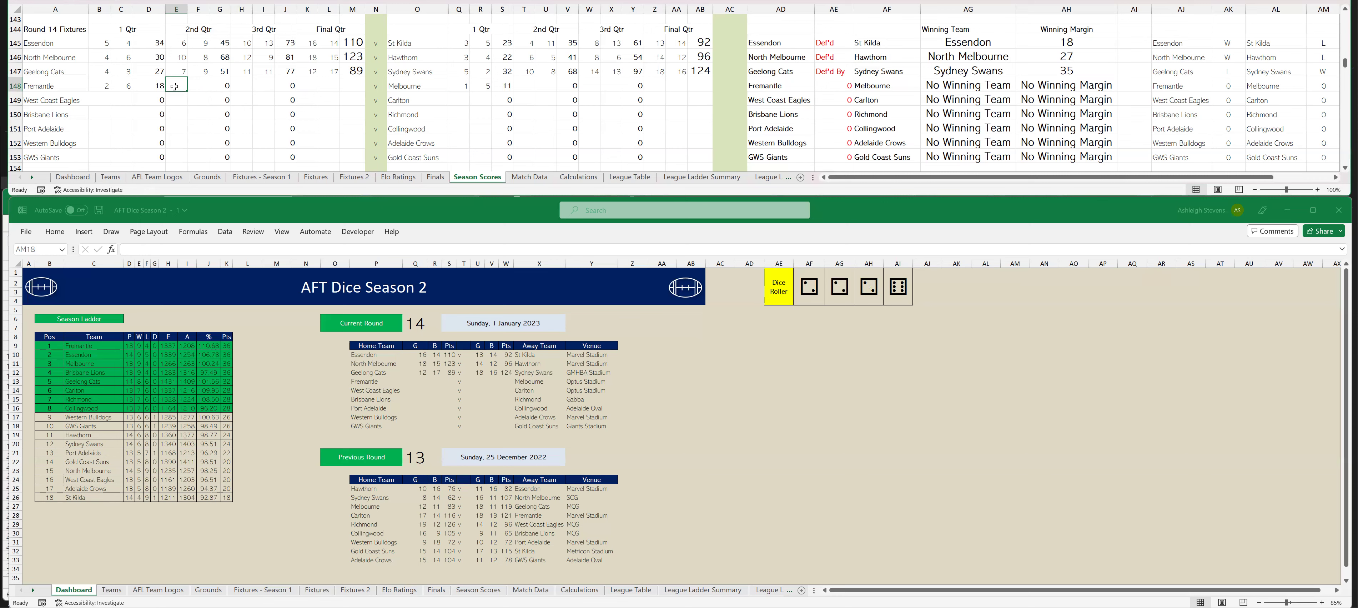
- Fill in the second-quarter goals and behinds as 4 and 8 for Fremantle and 3 and 11 for Melbourne
{"action": "type", "text": "4"}
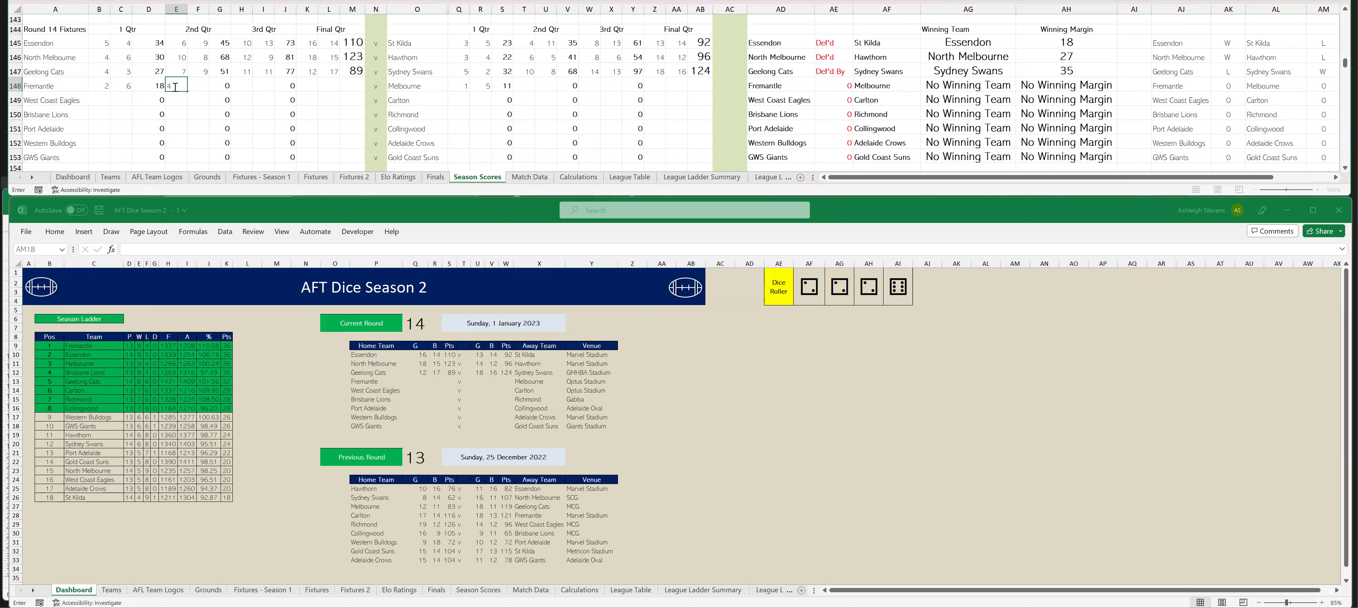
{"action": "key", "text": "Tab"}
{"action": "type", "text": "8"}
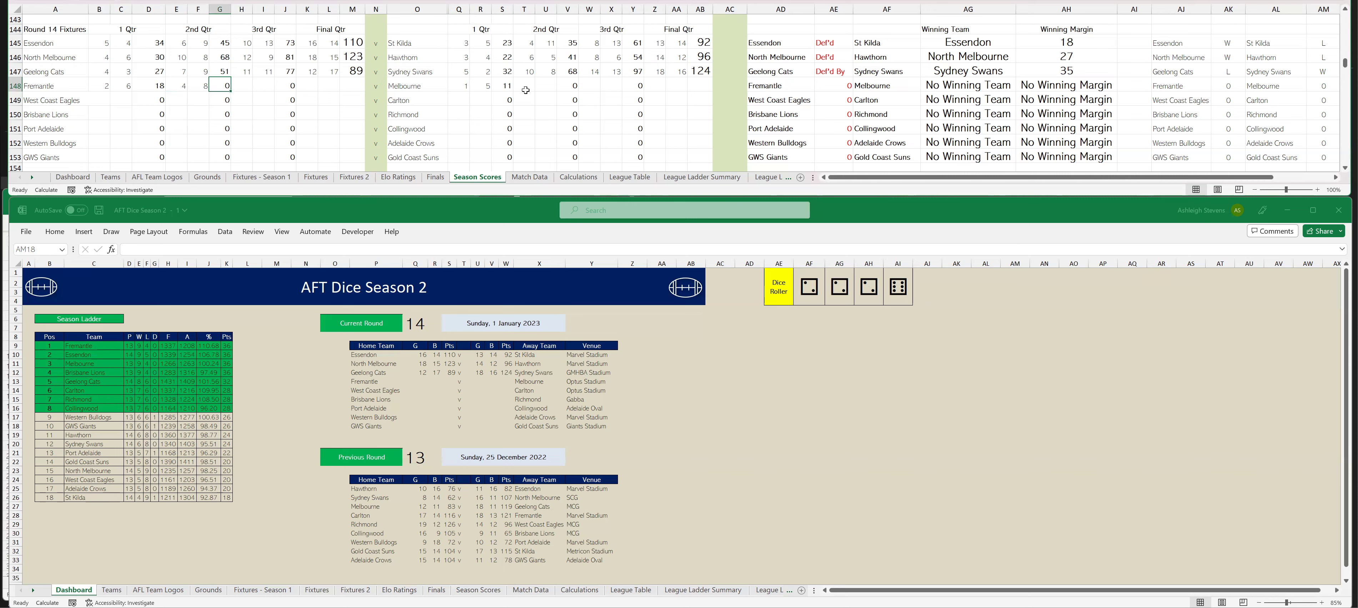
{"action": "left_click", "coordinate": [525, 84]}
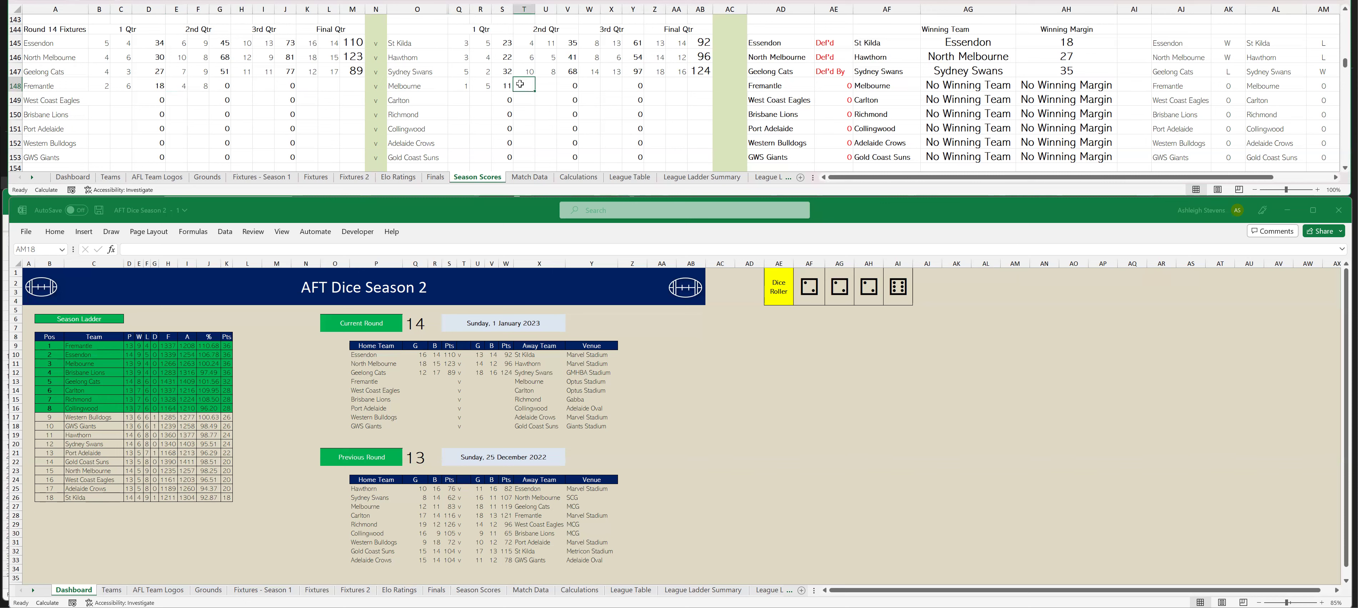
{"action": "type", "text": "3"}
{"action": "key", "text": "Tab"}
{"action": "type", "text": "11"}
{"action": "key", "text": "Tab"}
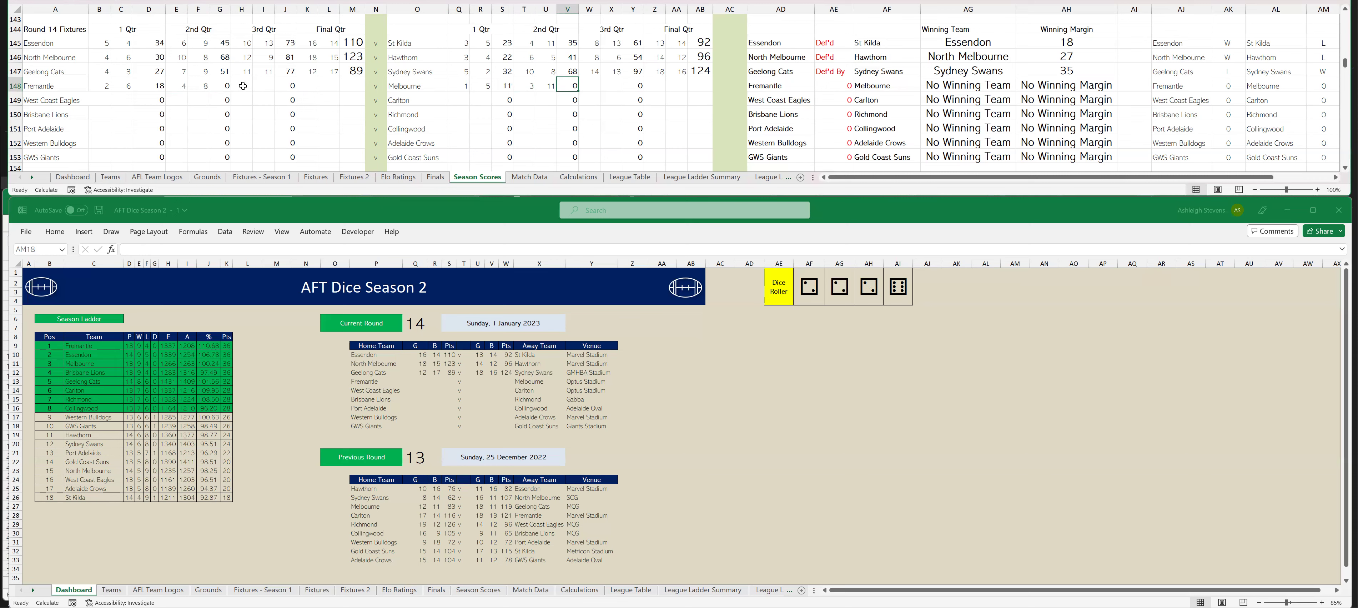
- Enter the third-quarter goals and behinds as 8 and 12 for Fremantle and 7 and 17 for Melbourne, recalculating before and after
{"action": "key", "text": "F9"}
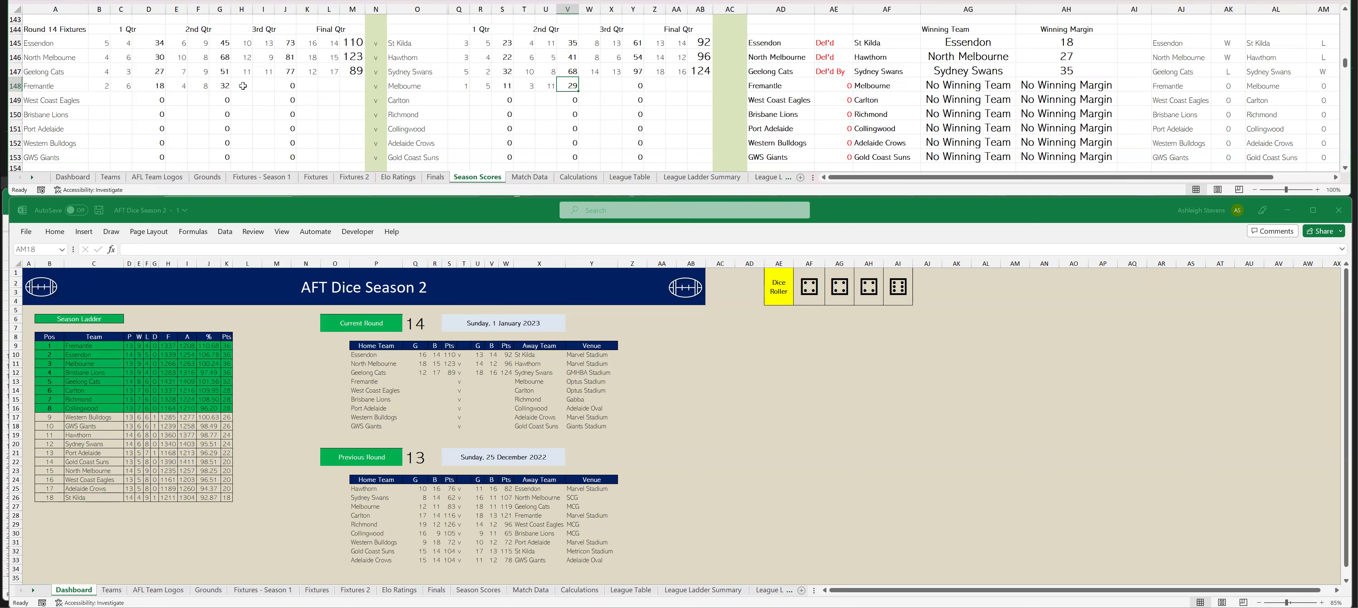
{"action": "left_click", "coordinate": [243, 85]}
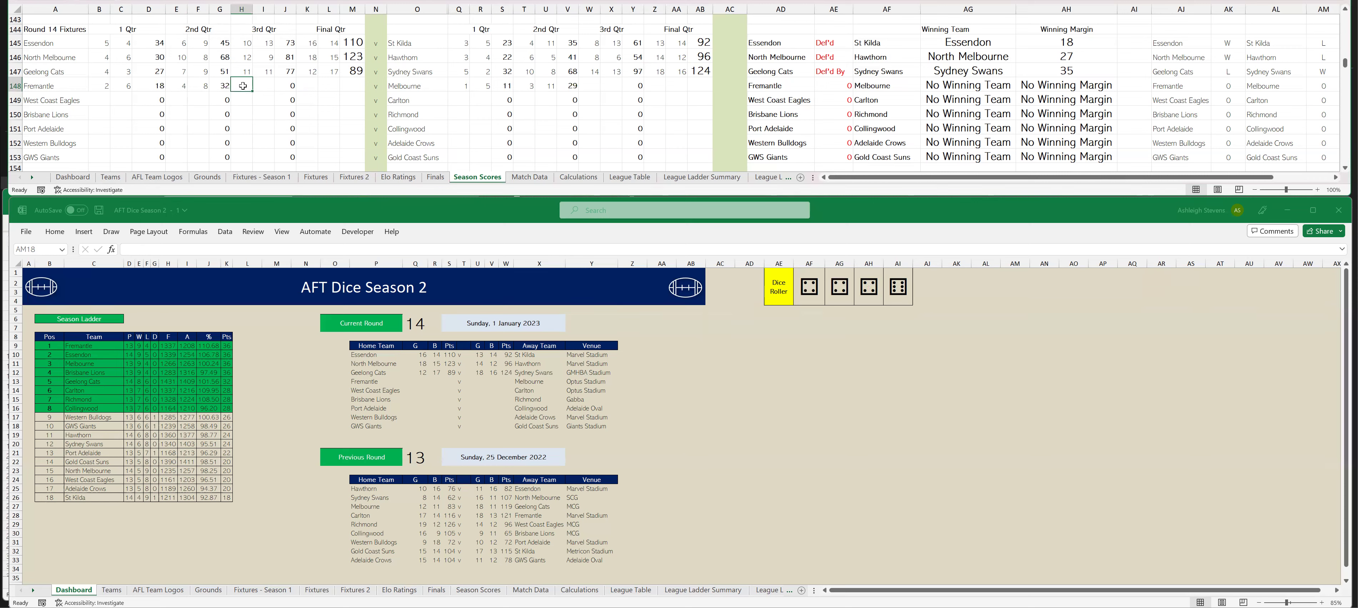
{"action": "type", "text": "8"}
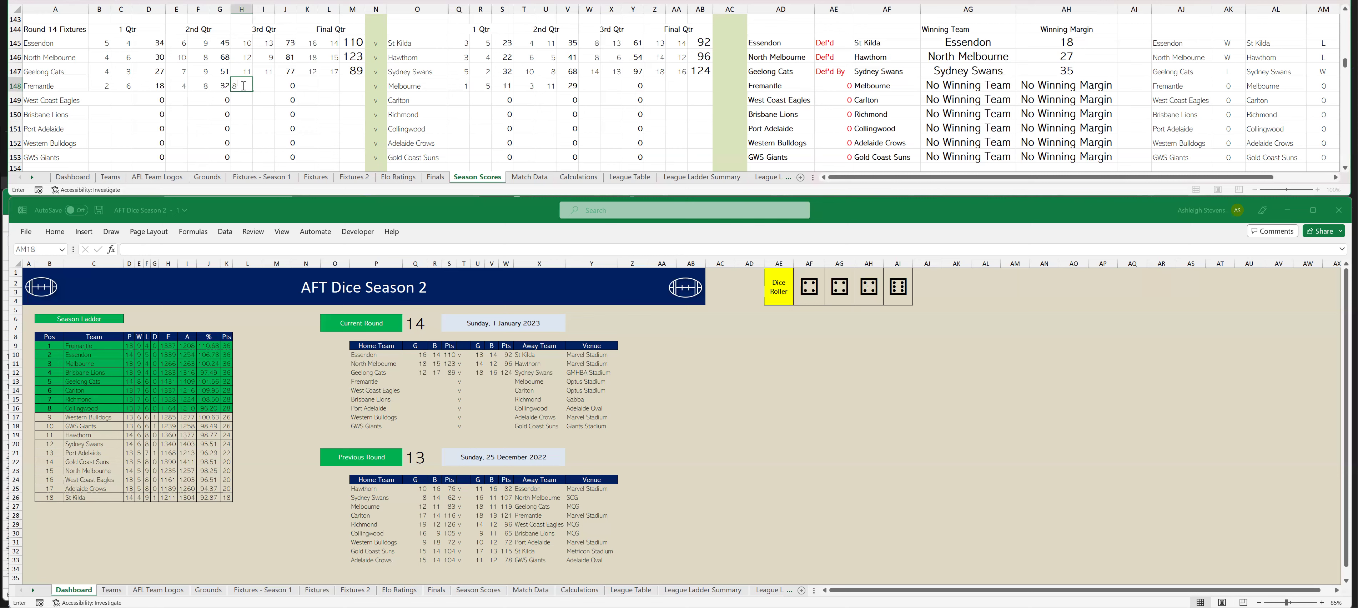
{"action": "key", "text": "Tab"}
{"action": "type", "text": "12"}
{"action": "key", "text": "Tab"}
{"action": "left_click", "coordinate": [588, 86]}
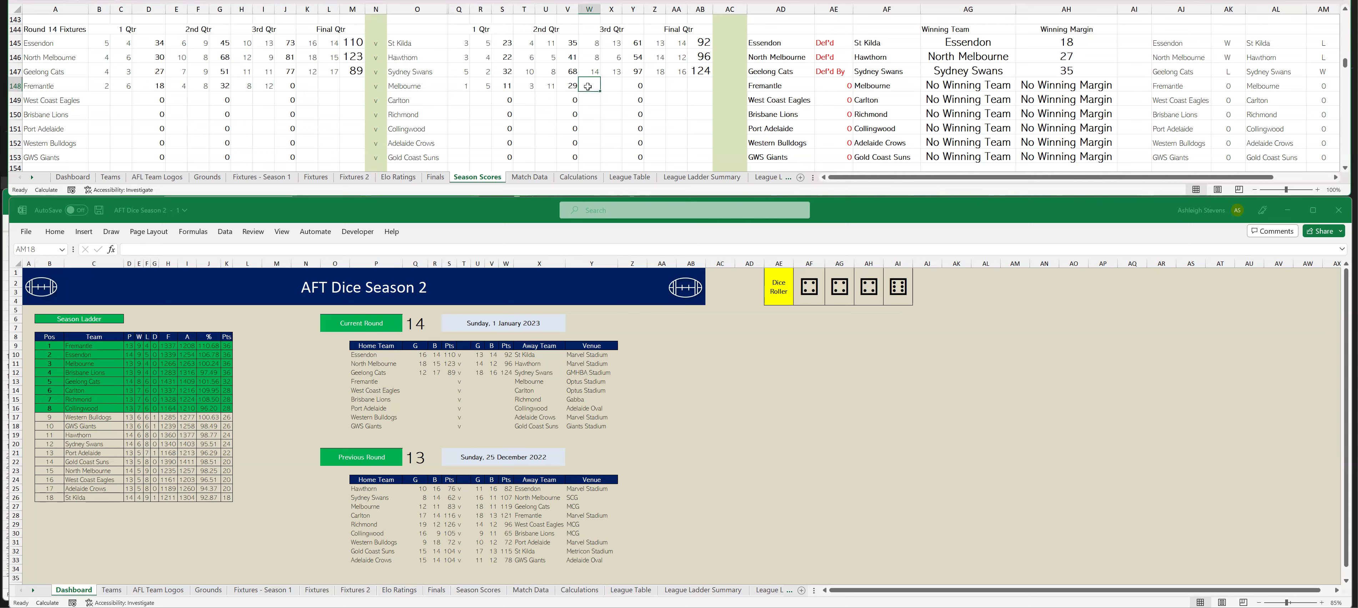
{"action": "type", "text": "7"}
{"action": "key", "text": "Tab"}
{"action": "type", "text": "17"}
{"action": "key", "text": "Tab"}
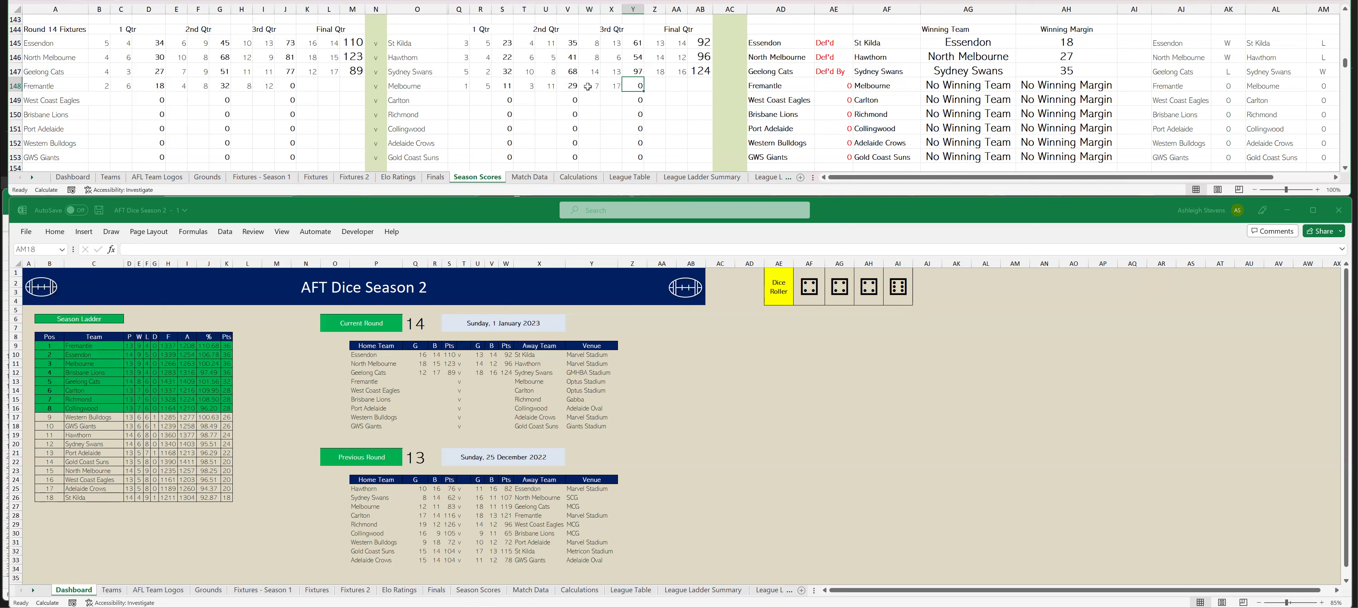
{"action": "key", "text": "F9"}
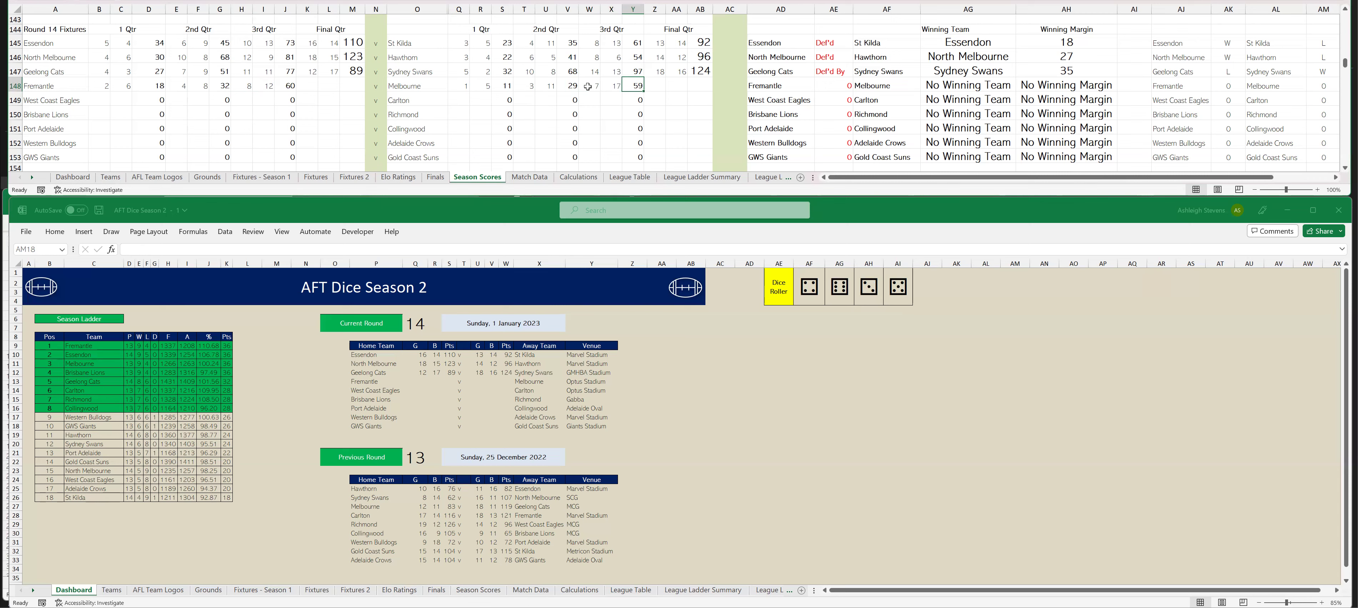
- Record the final-quarter goals and behinds as 12 and 18 for Fremantle and 10 and 22 for Melbourne, and recalculate
{"action": "left_click", "coordinate": [305, 85]}
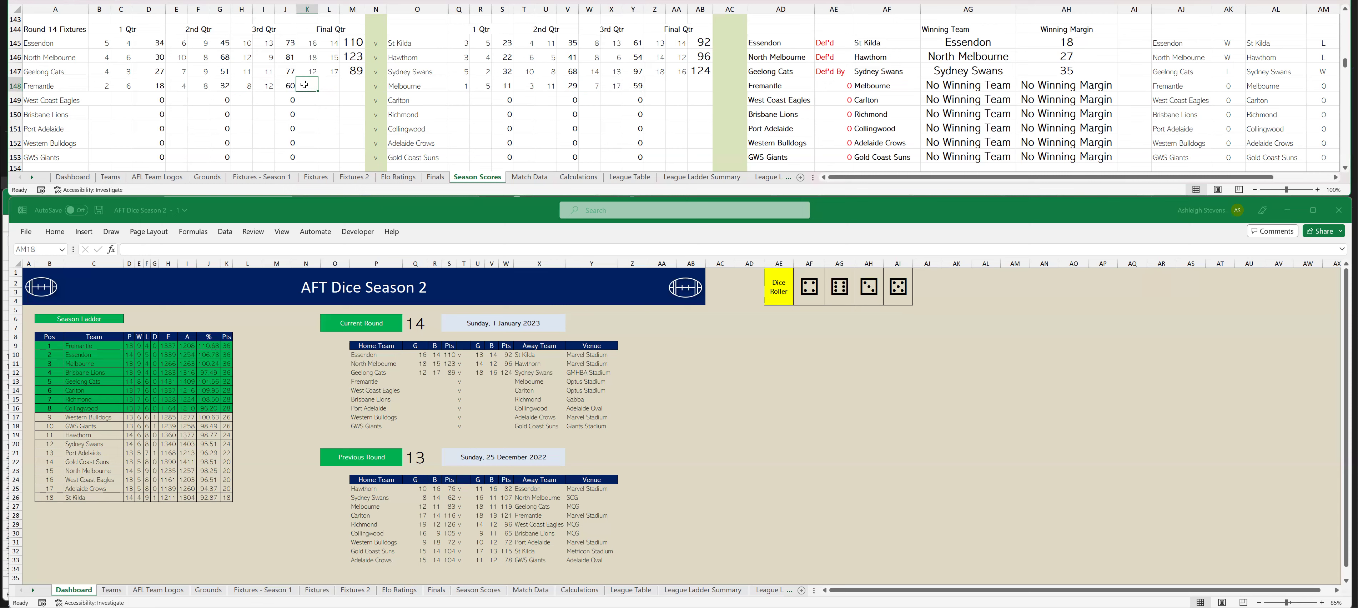
{"action": "type", "text": "12"}
{"action": "key", "text": "Tab"}
{"action": "type", "text": "18"}
{"action": "key", "text": "Tab"}
{"action": "left_click", "coordinate": [660, 84]}
{"action": "type", "text": "10"}
{"action": "key", "text": "Tab"}
{"action": "type", "text": "22"}
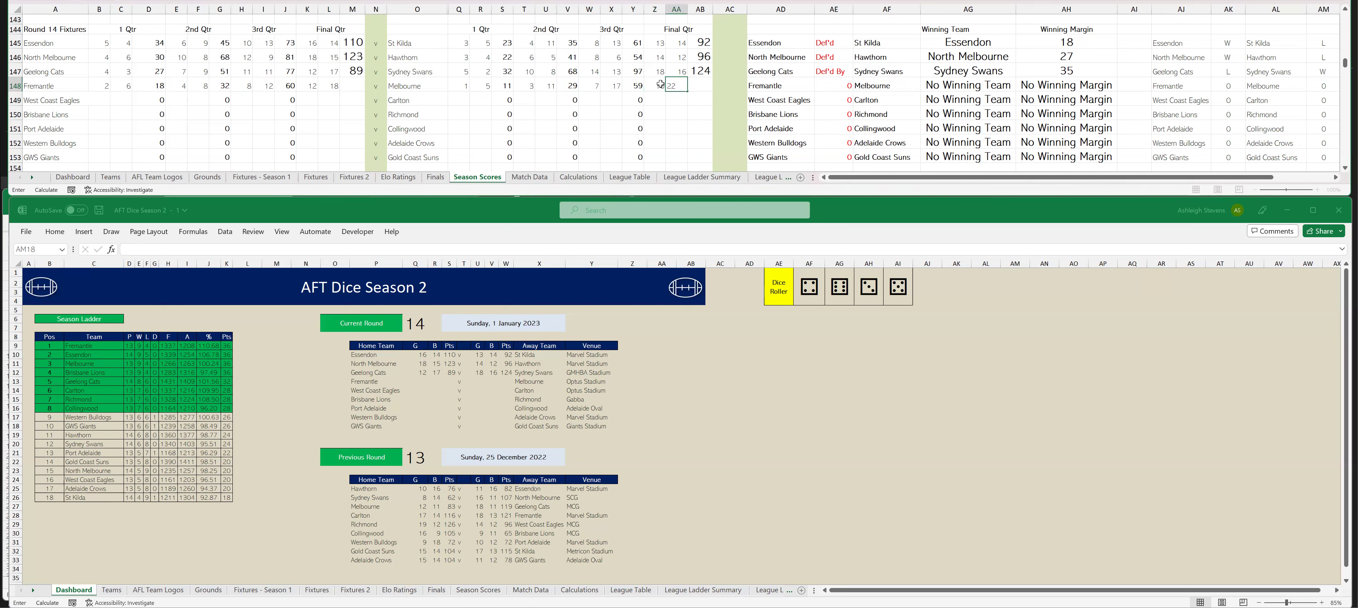
{"action": "key", "text": "Tab"}
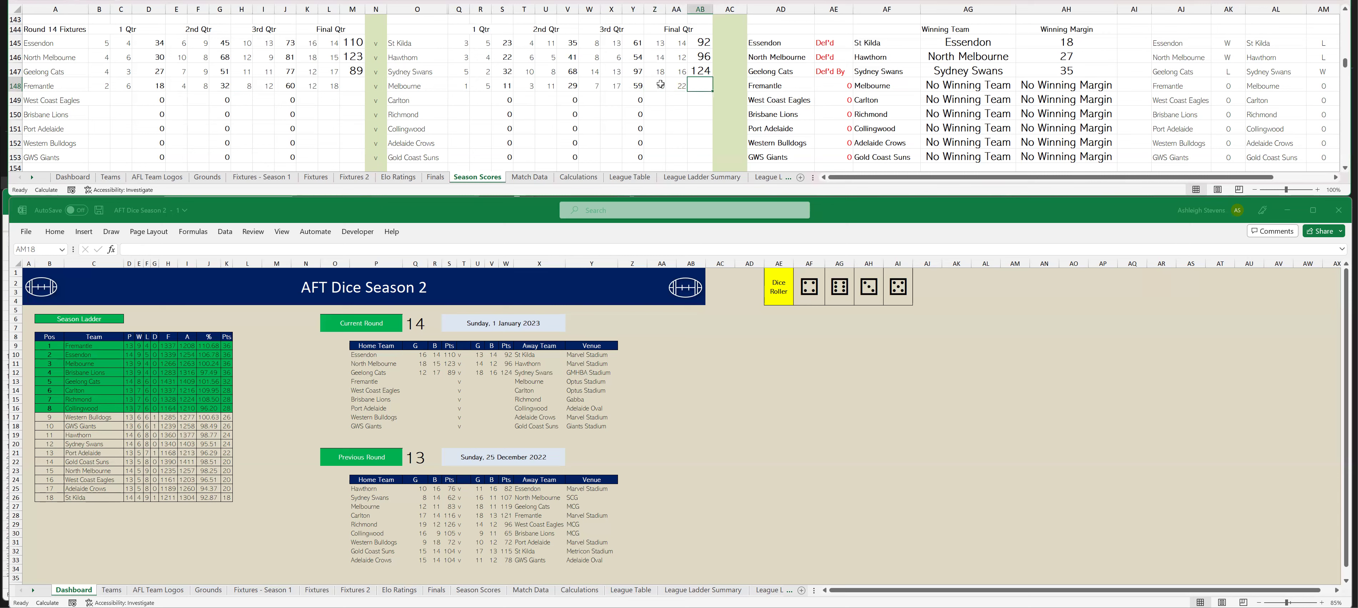
{"action": "key", "text": "F9"}
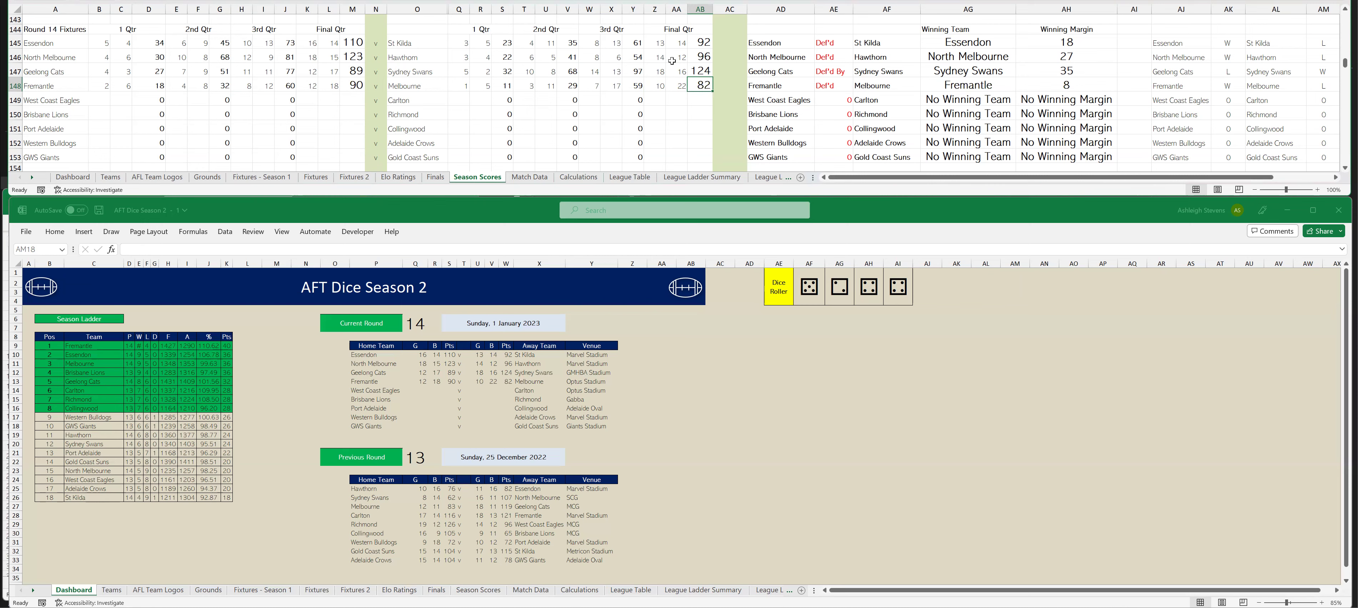
- Auto-fit the width of the wins (W) column in the Dashboard's season ladder
{"action": "left_click", "coordinate": [143, 263]}
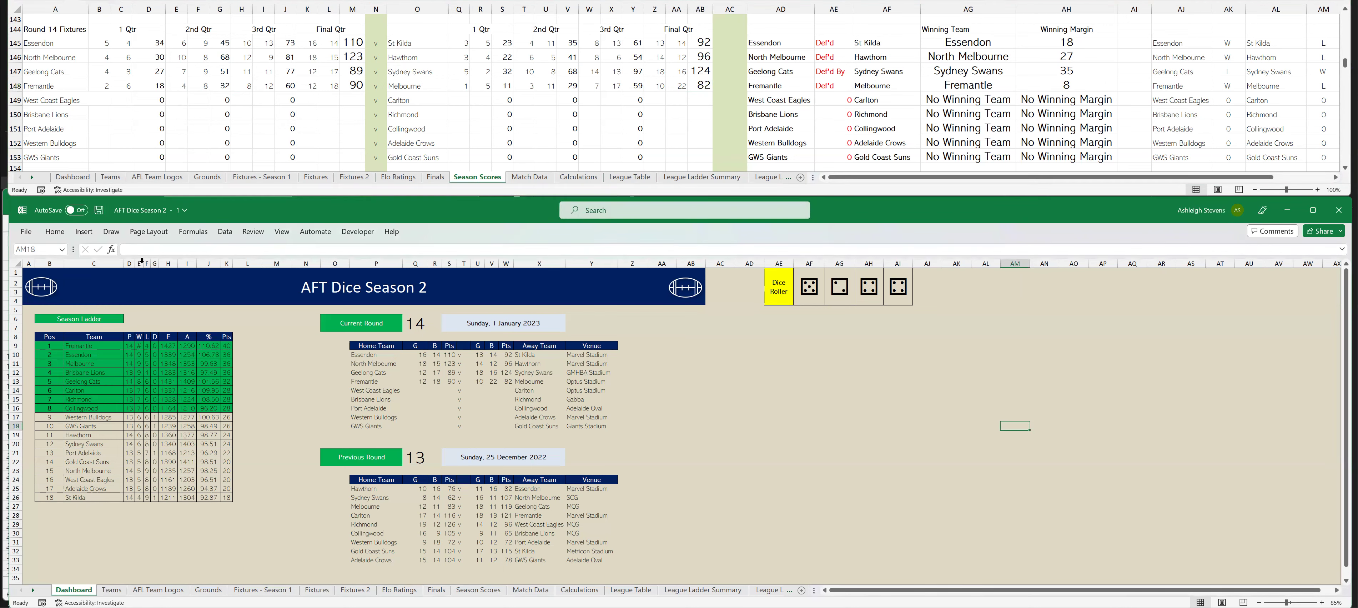
{"action": "double_click", "coordinate": [144, 262]}
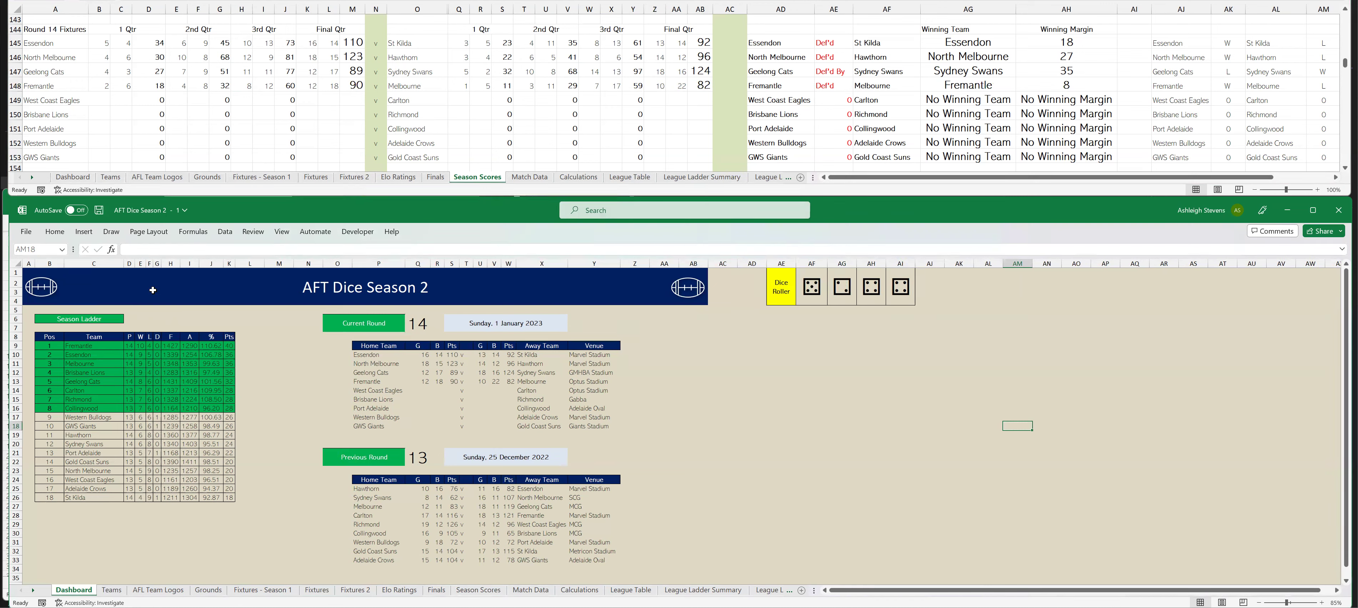
- Enter the first-quarter goals and behinds as 5 and 2 for West Coast Eagles and 4 and 4 for Carlton, and recalculate
{"action": "left_click", "coordinate": [102, 101]}
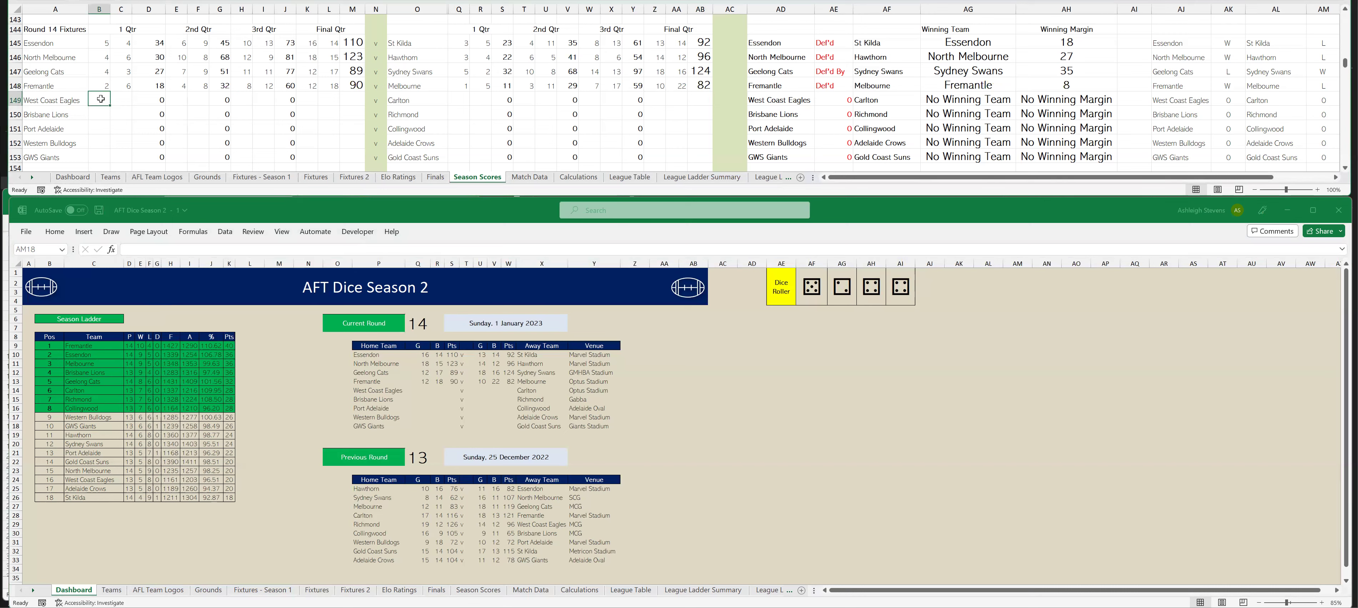
{"action": "type", "text": "5"}
{"action": "key", "text": "Tab"}
{"action": "type", "text": "2"}
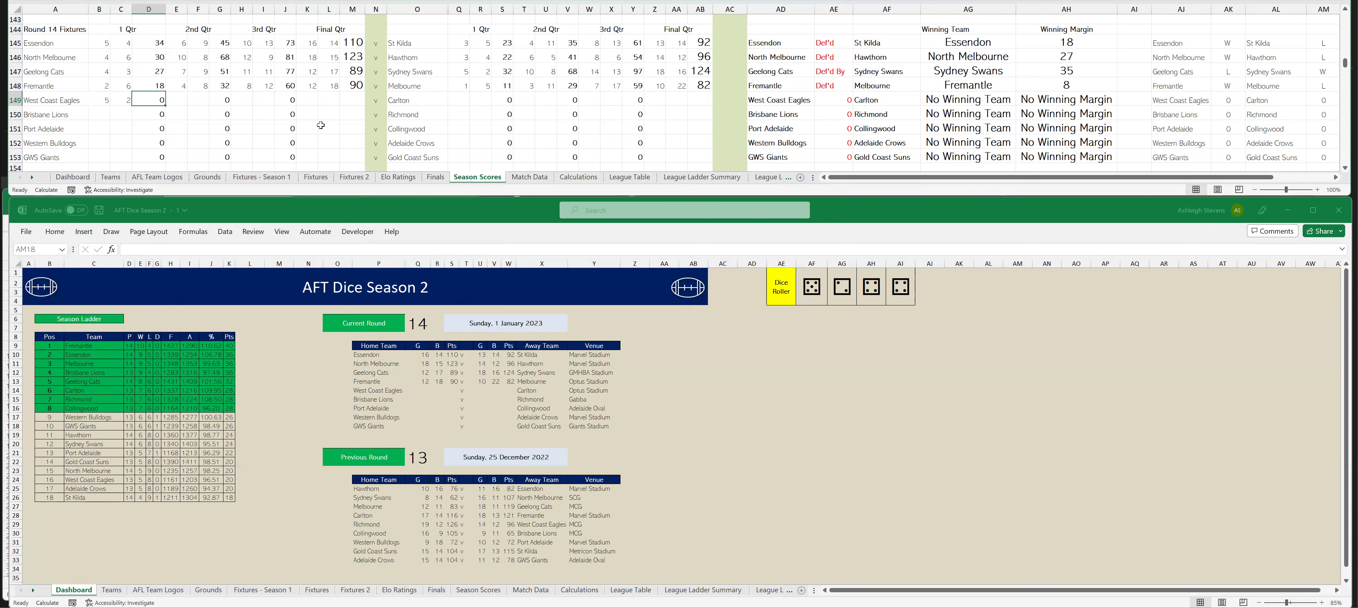
{"action": "left_click", "coordinate": [457, 99]}
{"action": "type", "text": "4"}
{"action": "key", "text": "Tab"}
{"action": "type", "text": "4"}
{"action": "key", "text": "Tab"}
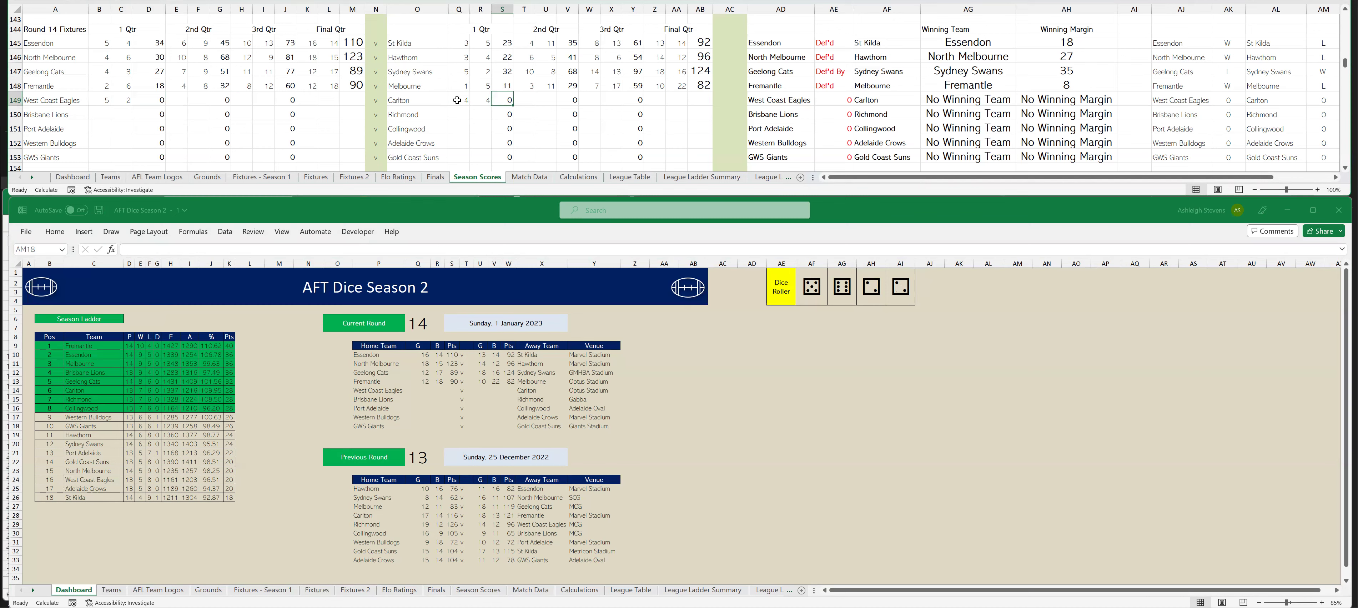
{"action": "key", "text": "F9"}
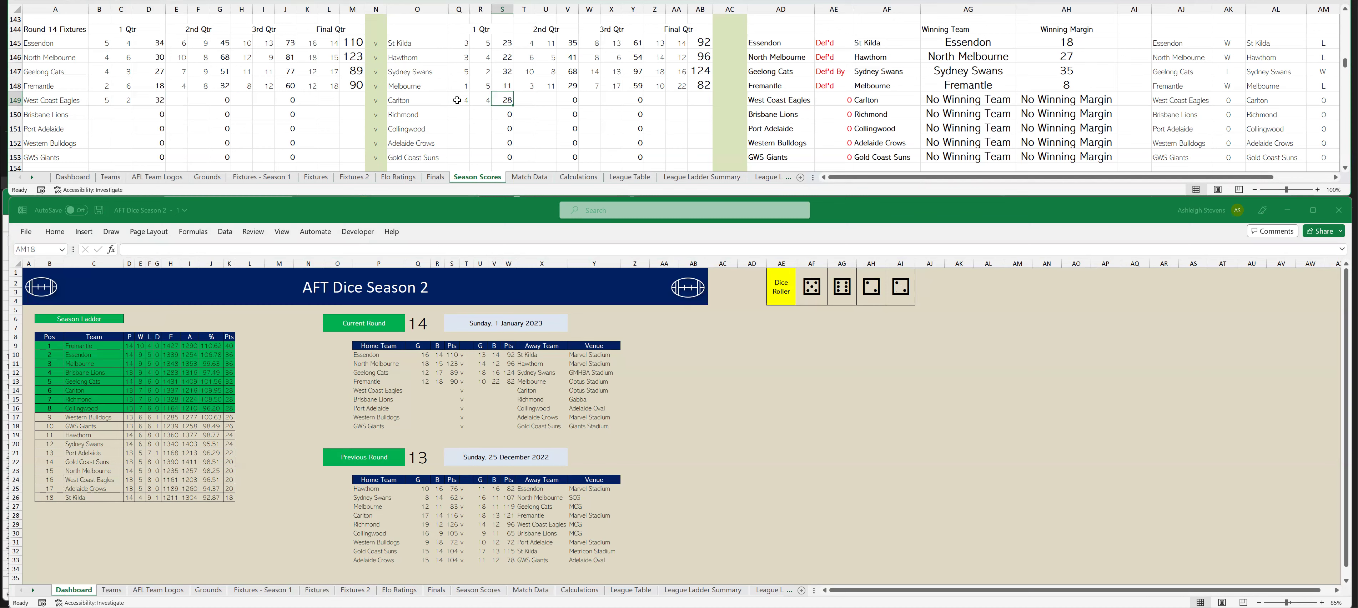
- Fill in the second-quarter goals and behinds as 10 and 8 for West Coast Eagles and 6 and 6 for Carlton, and recalculate
{"action": "left_click", "coordinate": [176, 100]}
{"action": "type", "text": "10"}
{"action": "key", "text": "Tab"}
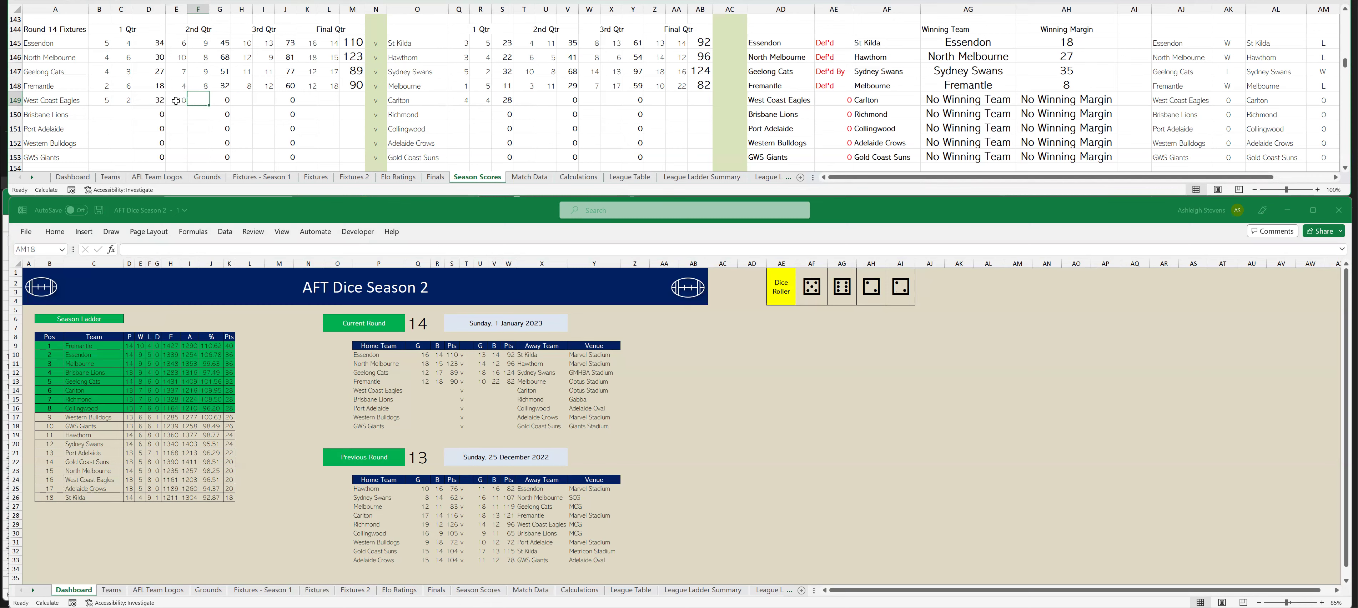
{"action": "key", "text": "Tab"}
{"action": "left_click", "coordinate": [523, 100]}
{"action": "type", "text": "6"}
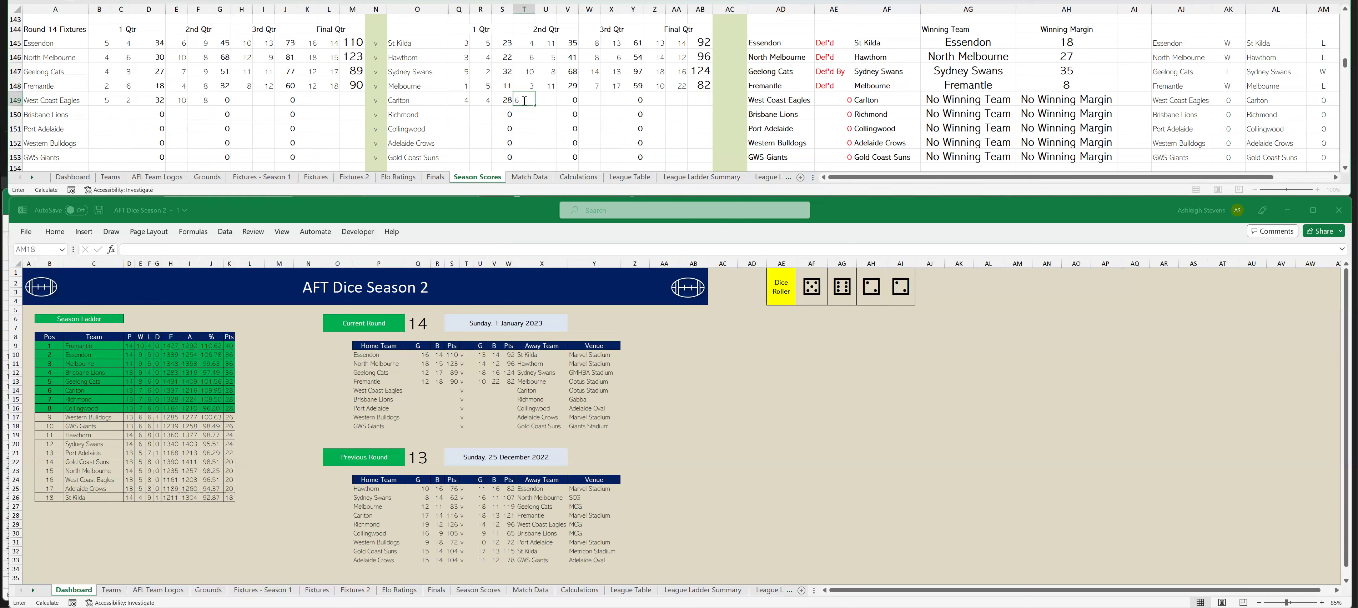
{"action": "key", "text": "Tab"}
{"action": "type", "text": "6"}
{"action": "key", "text": "Tab"}
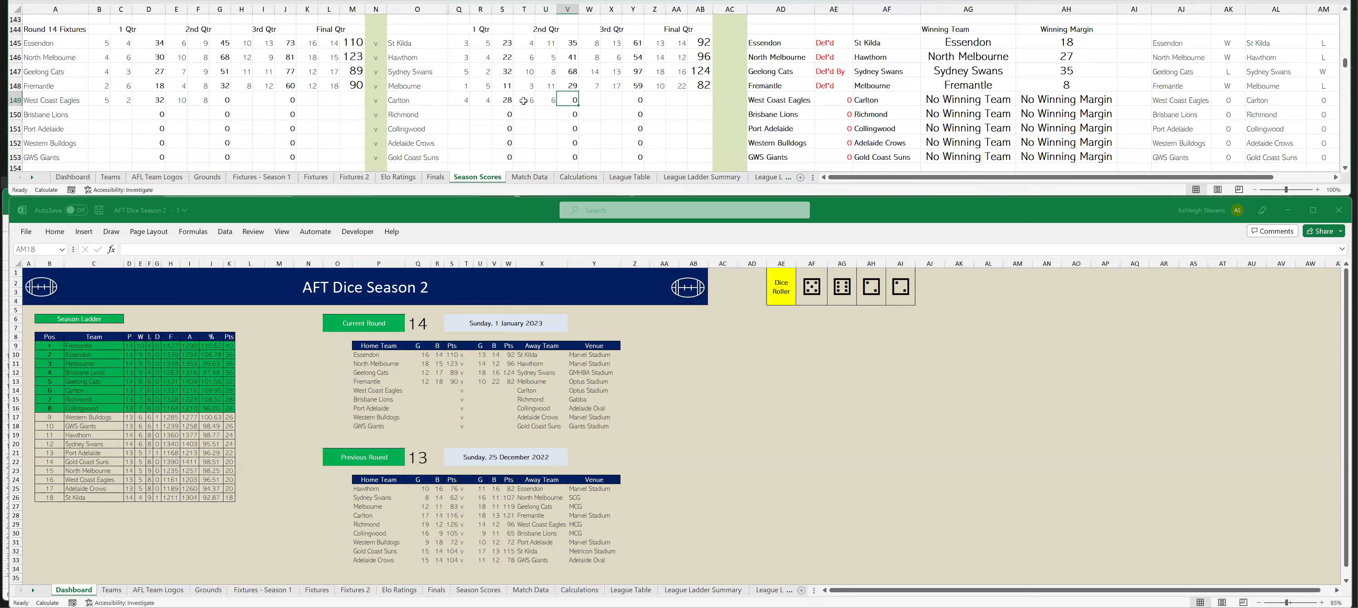
{"action": "key", "text": "F9"}
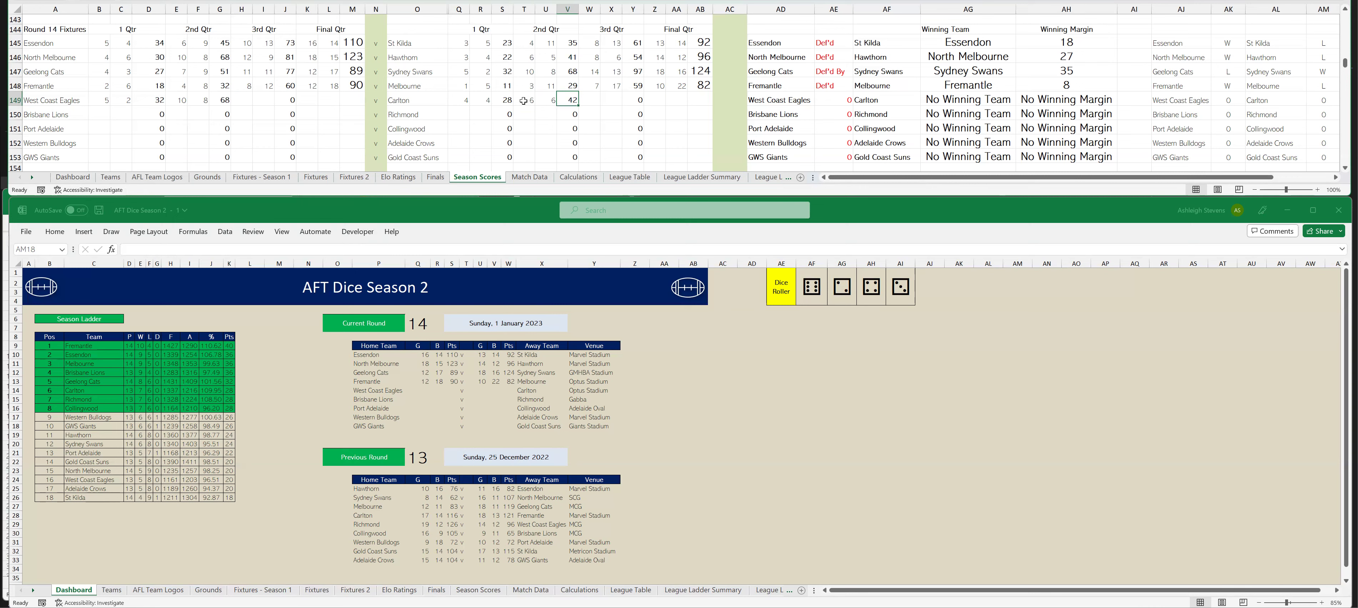
- Enter the third-quarter goals and behinds as 16 and 10 for West Coast Eagles and 10 and 9 for Carlton, and recalculate
{"action": "left_click", "coordinate": [242, 99]}
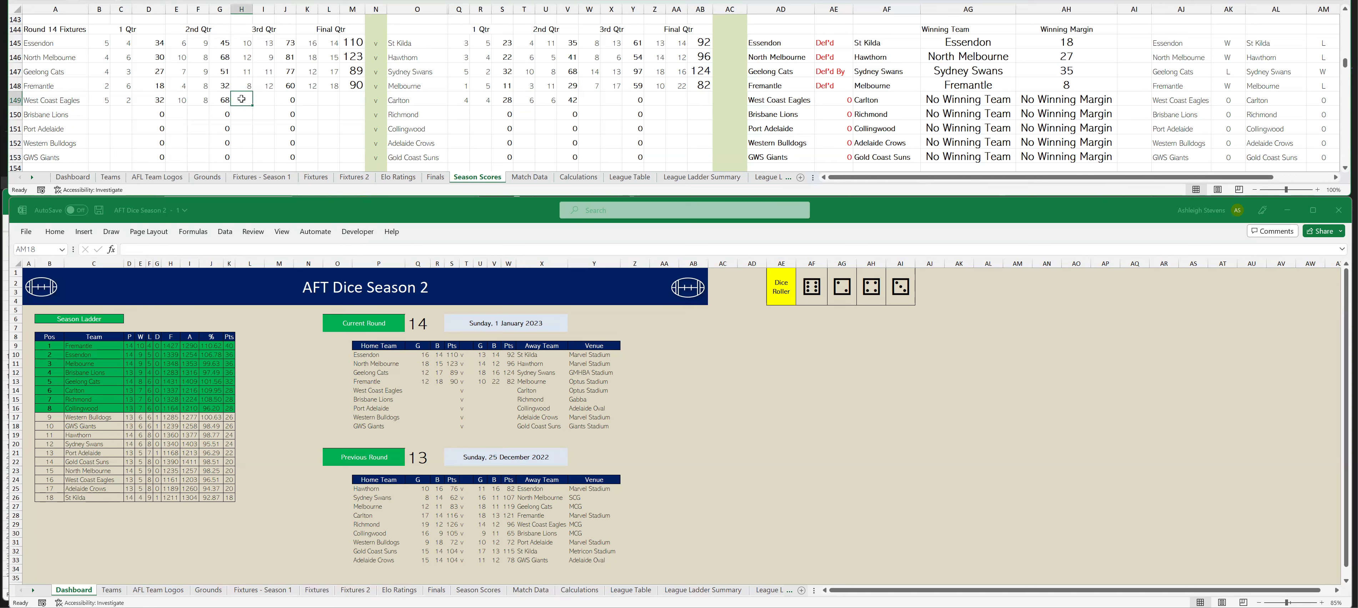
{"action": "type", "text": "16"}
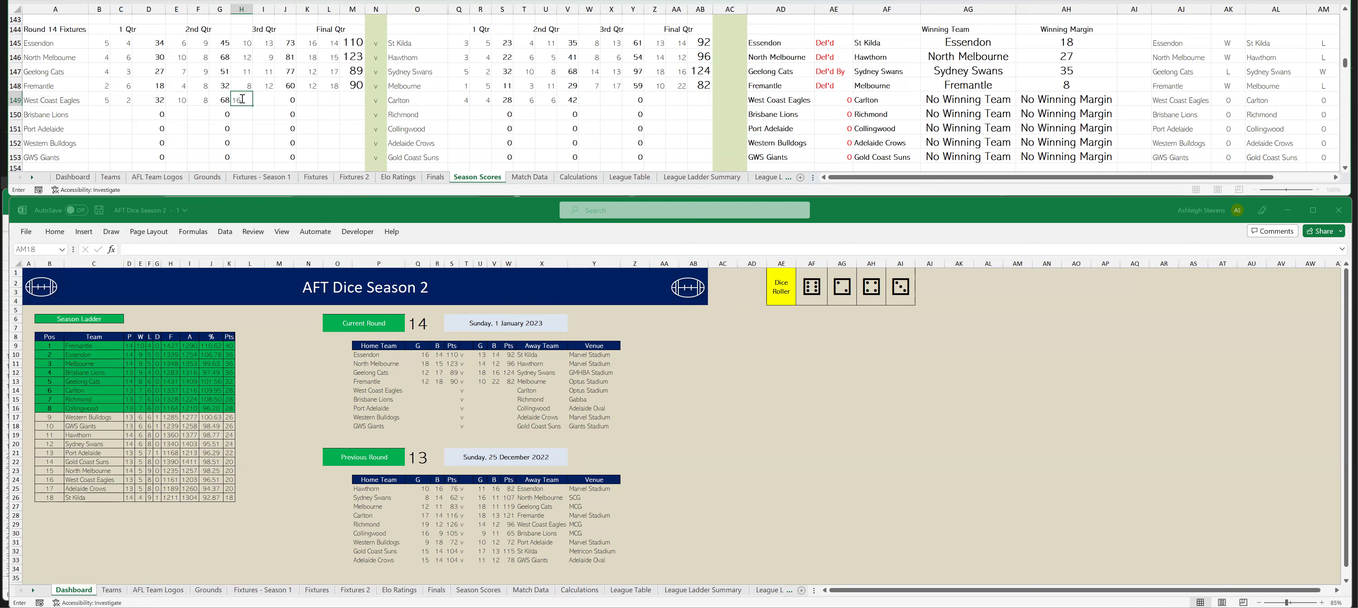
{"action": "key", "text": "Tab"}
{"action": "type", "text": "10"}
{"action": "key", "text": "Tab"}
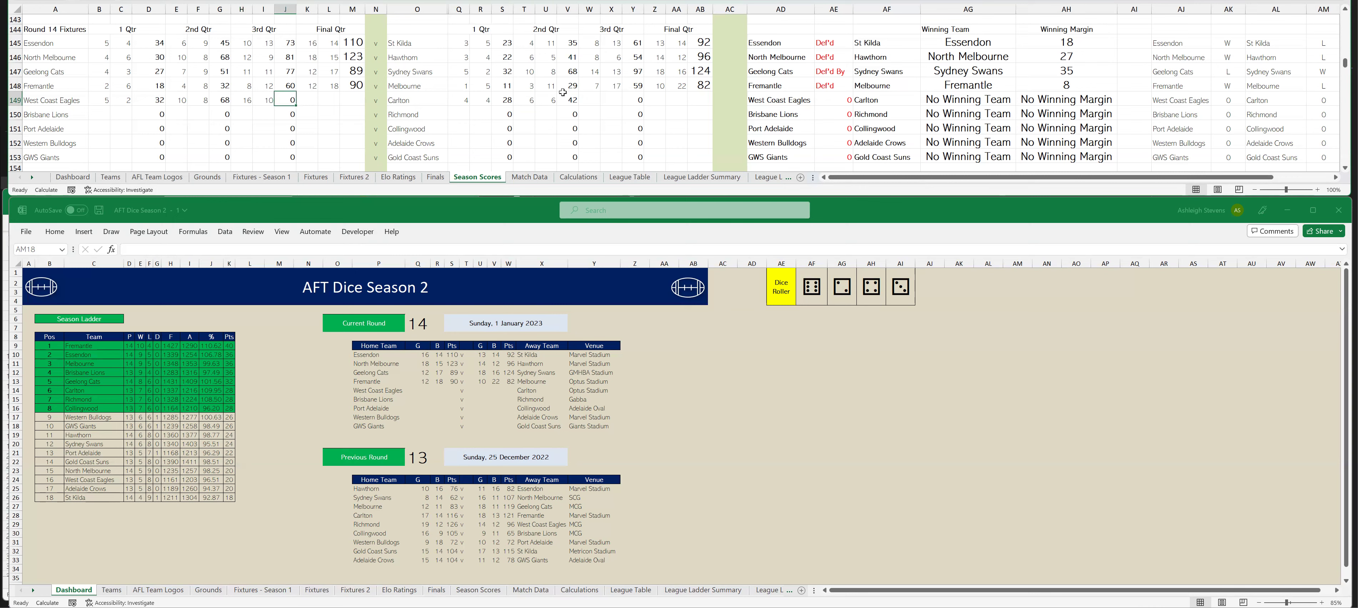
{"action": "left_click", "coordinate": [595, 98]}
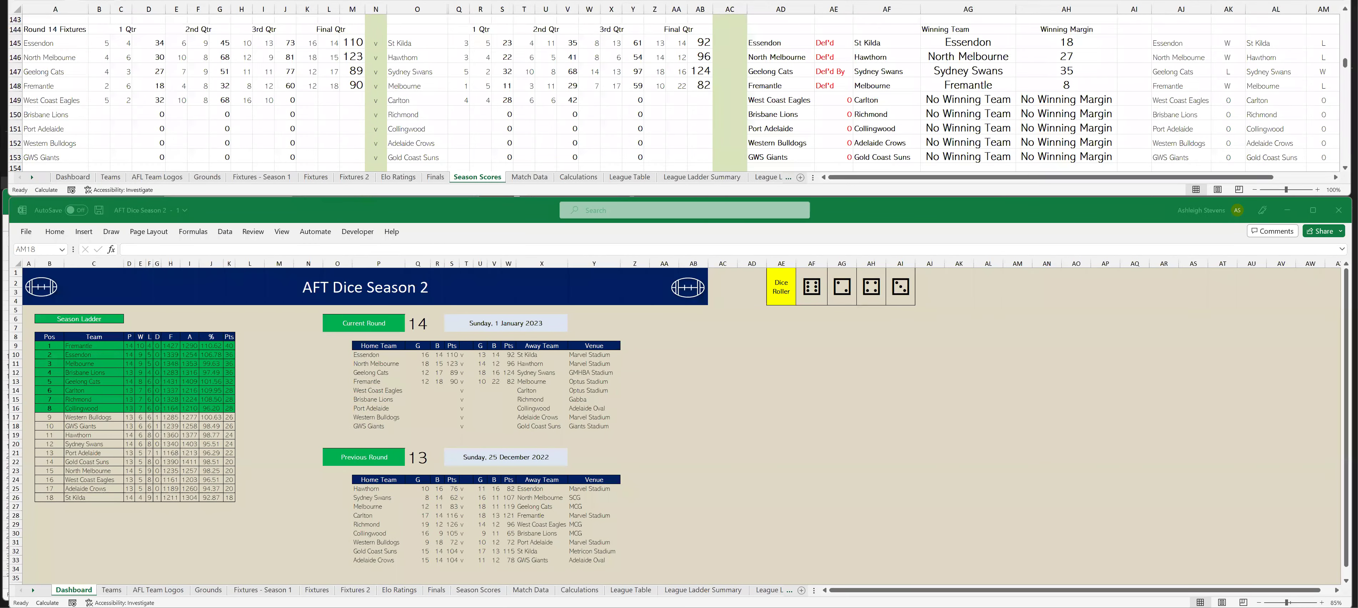
{"action": "left_click", "coordinate": [589, 98]}
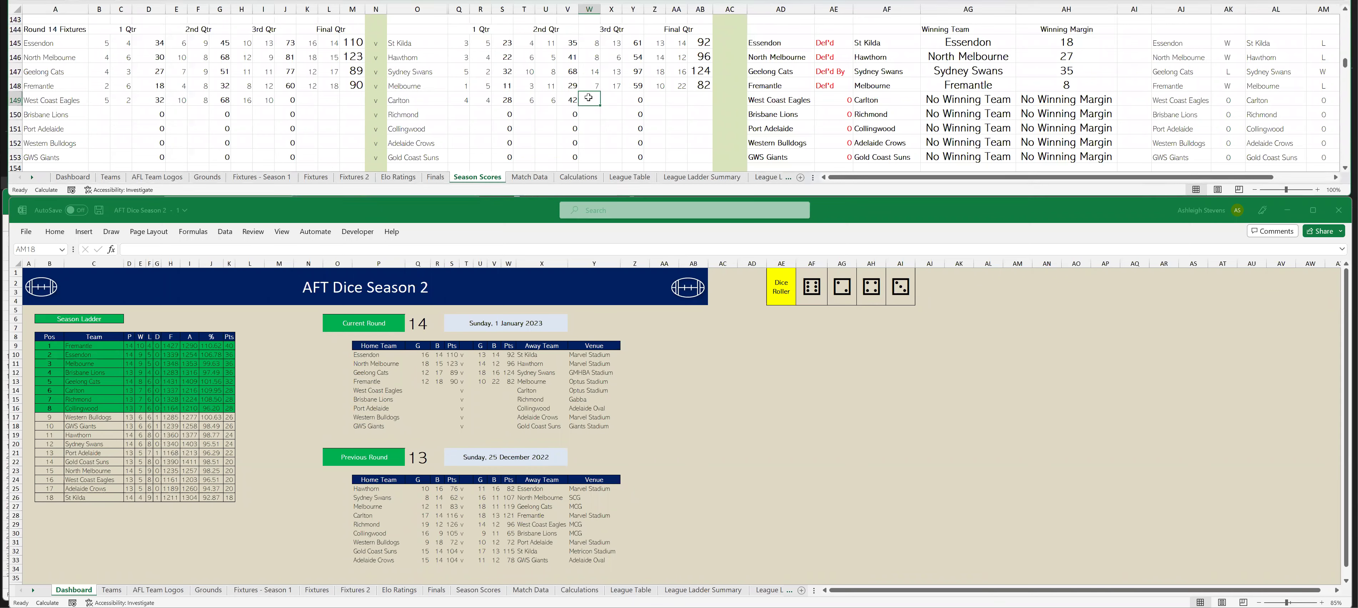
{"action": "type", "text": "10"}
{"action": "key", "text": "Tab"}
{"action": "type", "text": "9"}
{"action": "key", "text": "Tab"}
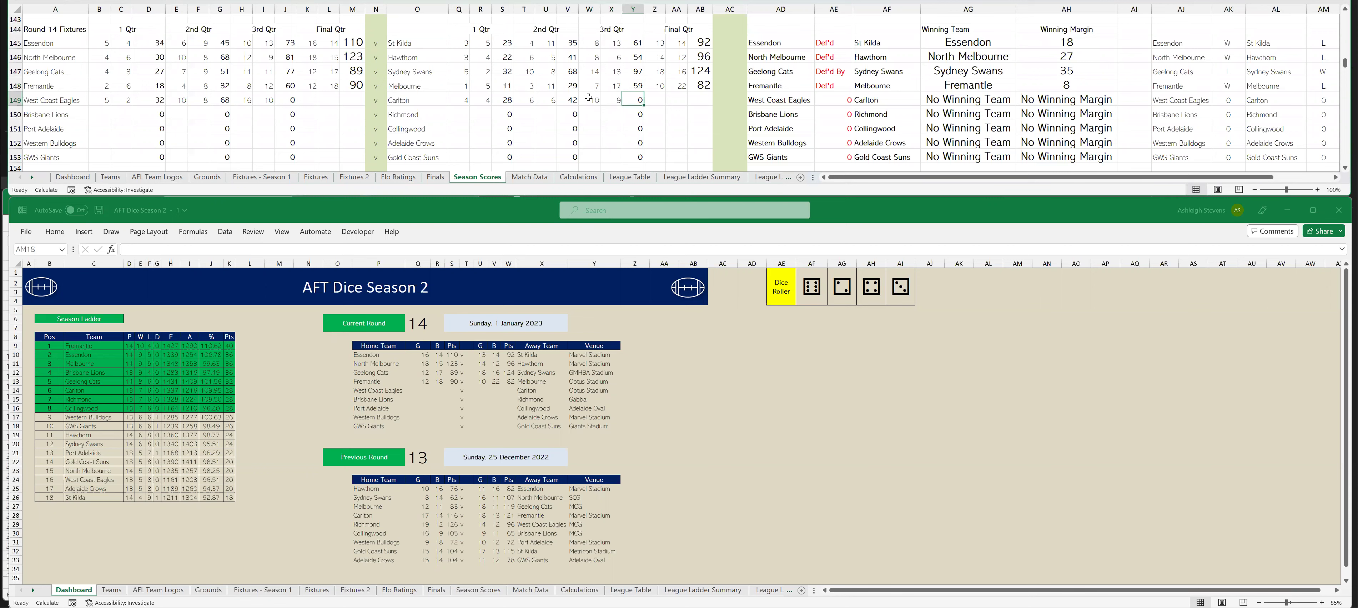
{"action": "key", "text": "F9"}
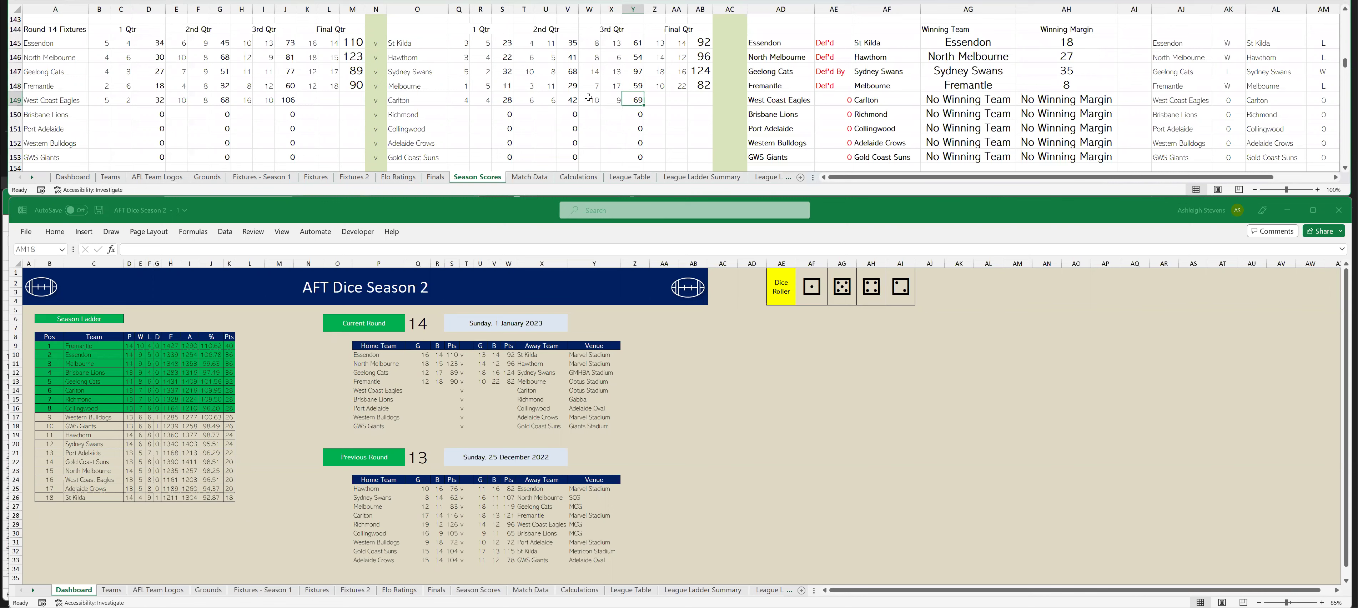
- Record the final-quarter goals and behinds as 17 and 15 for West Coast Eagles and 14 and 11 for Carlton, and recalculate
{"action": "left_click", "coordinate": [302, 97]}
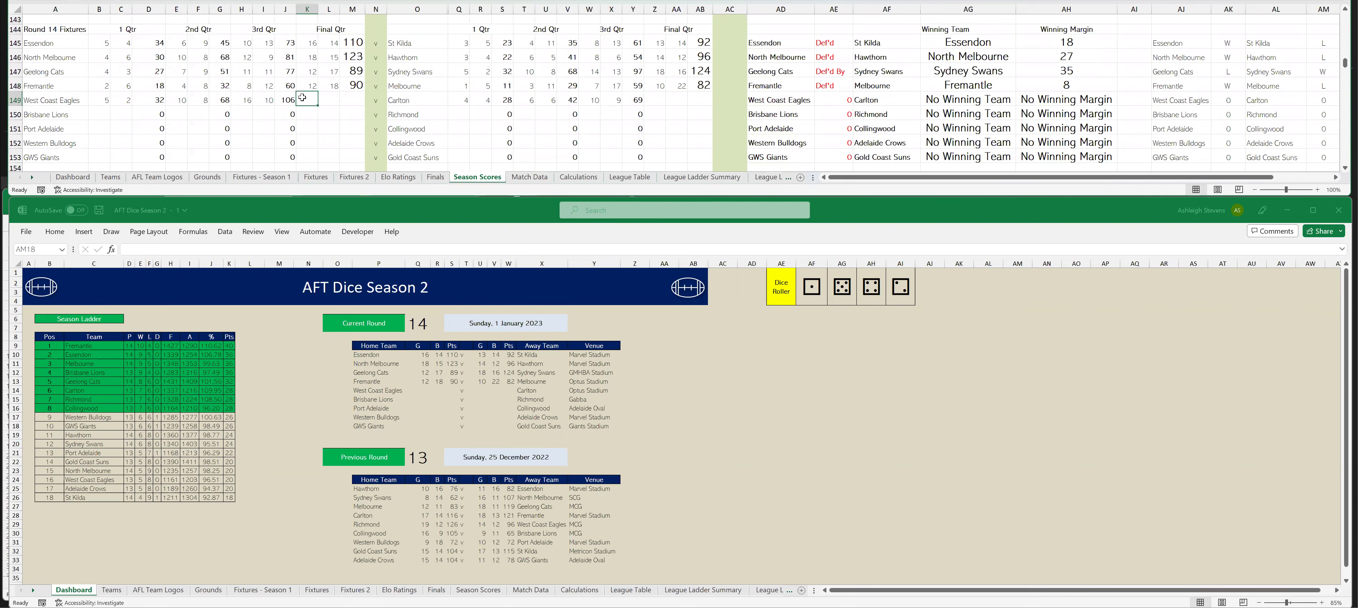
{"action": "type", "text": "17"}
{"action": "key", "text": "Tab"}
{"action": "type", "text": "15"}
{"action": "key", "text": "Tab"}
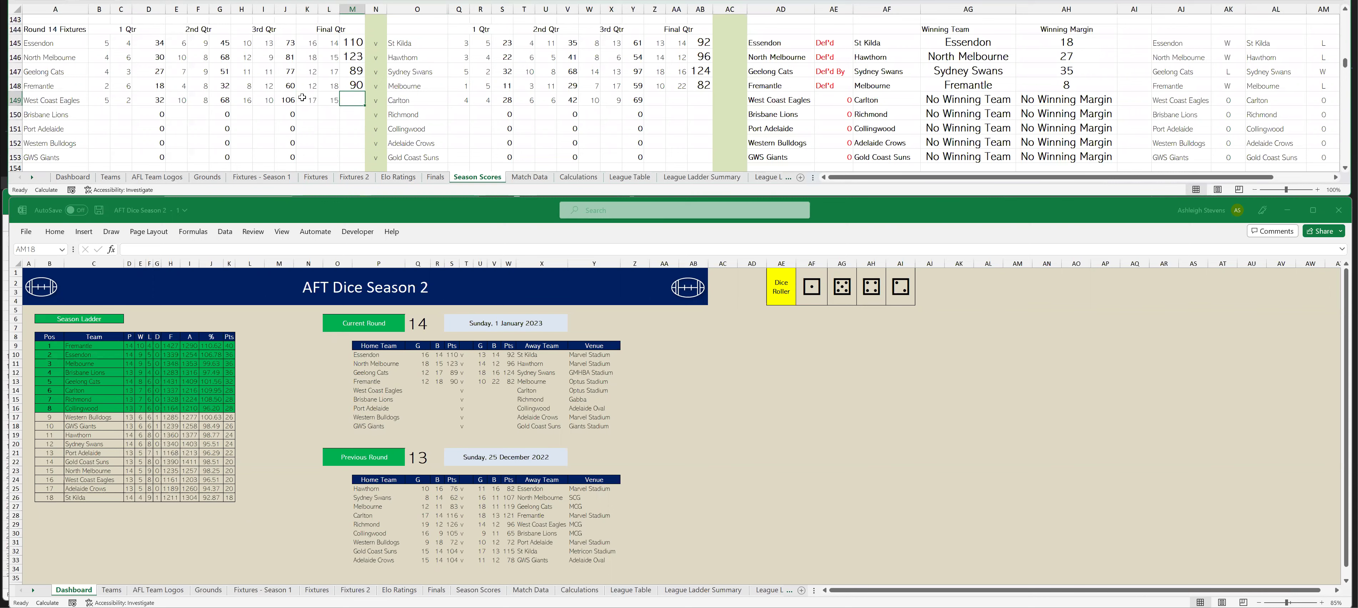
{"action": "left_click", "coordinate": [652, 98]}
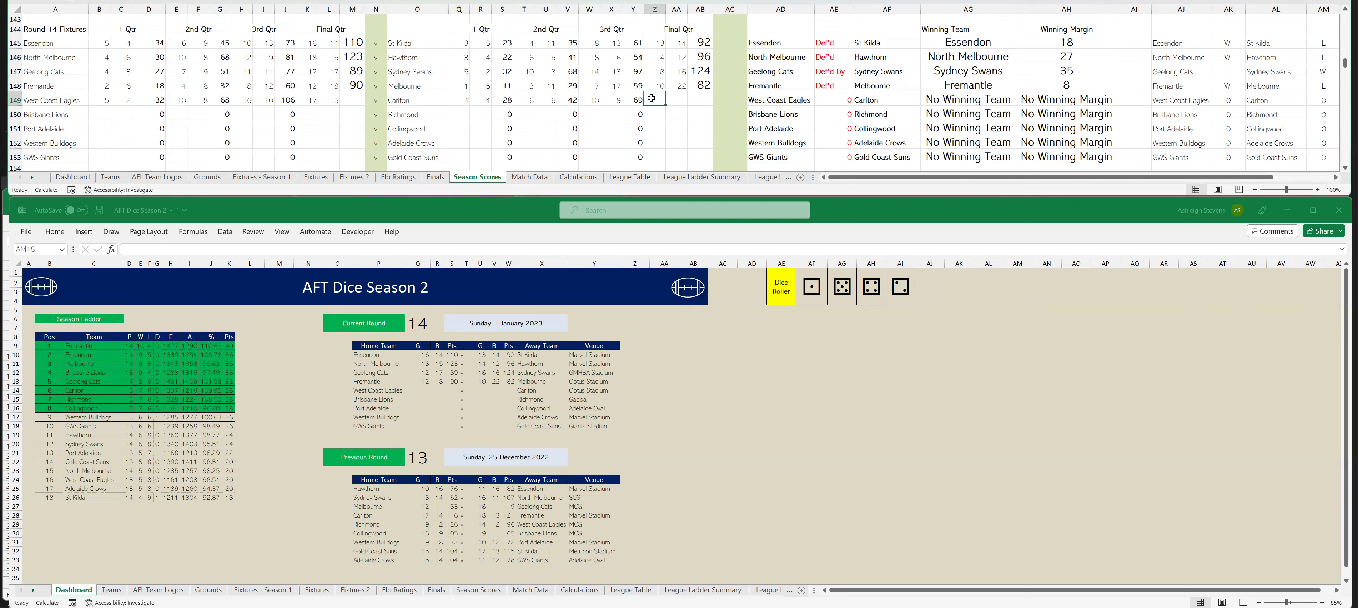
{"action": "type", "text": "14"}
{"action": "key", "text": "Tab"}
{"action": "type", "text": "11"}
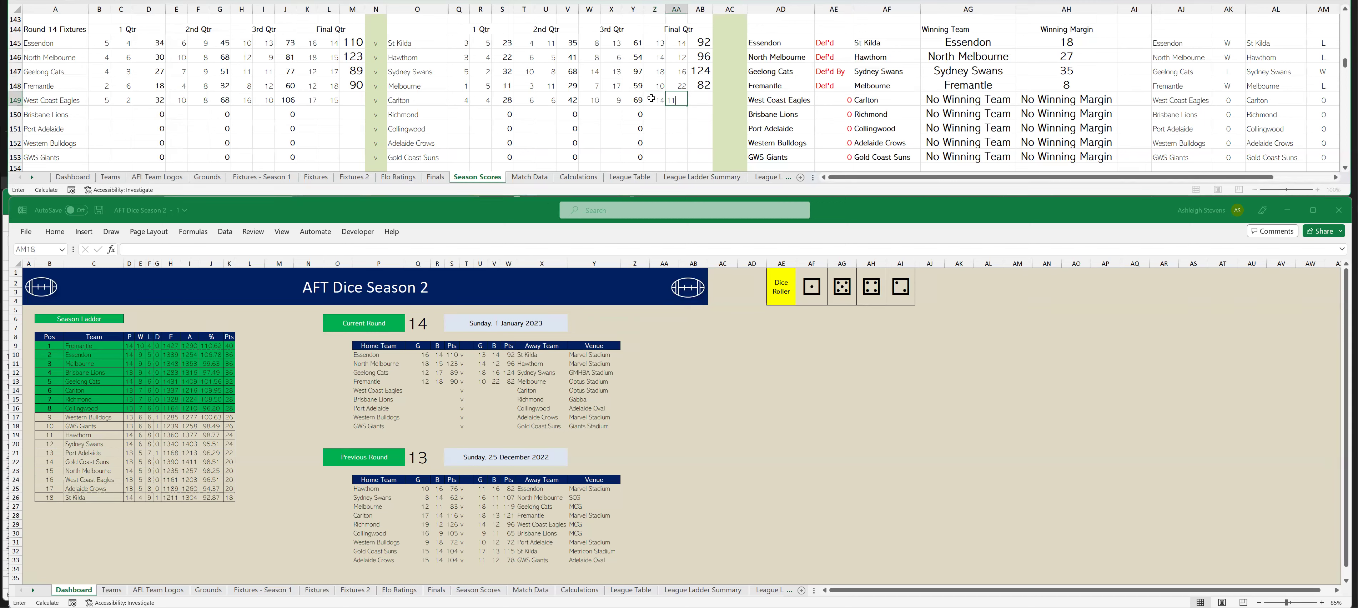
{"action": "key", "text": "Tab"}
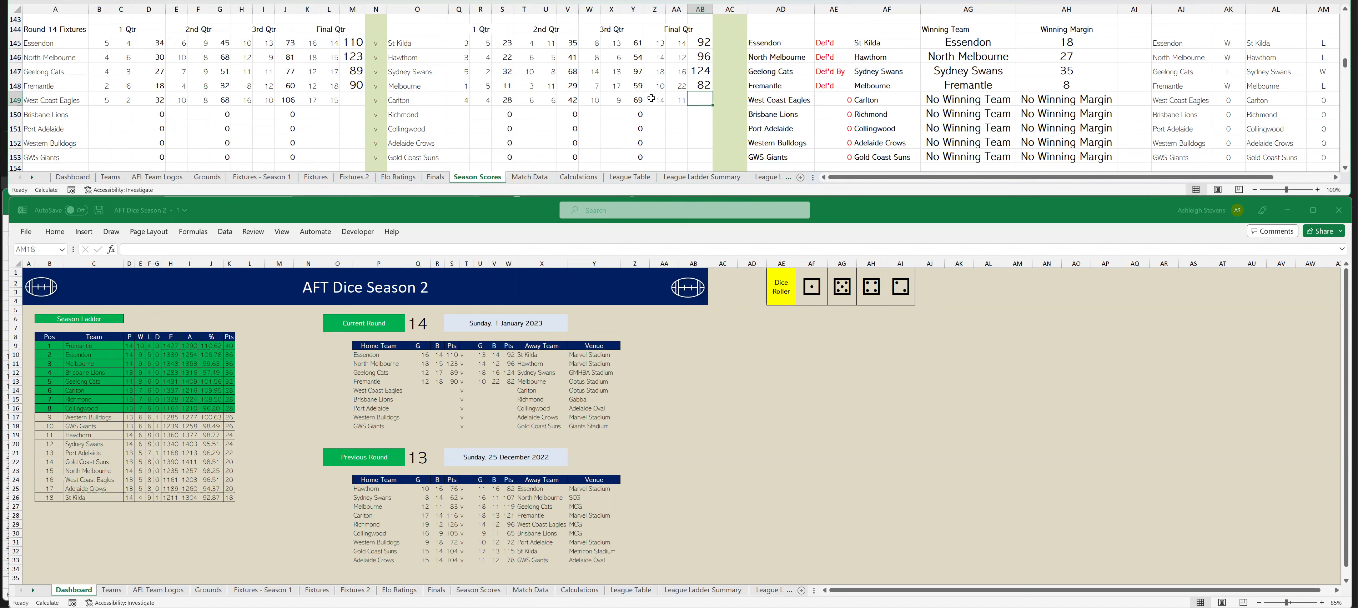
{"action": "key", "text": "F9"}
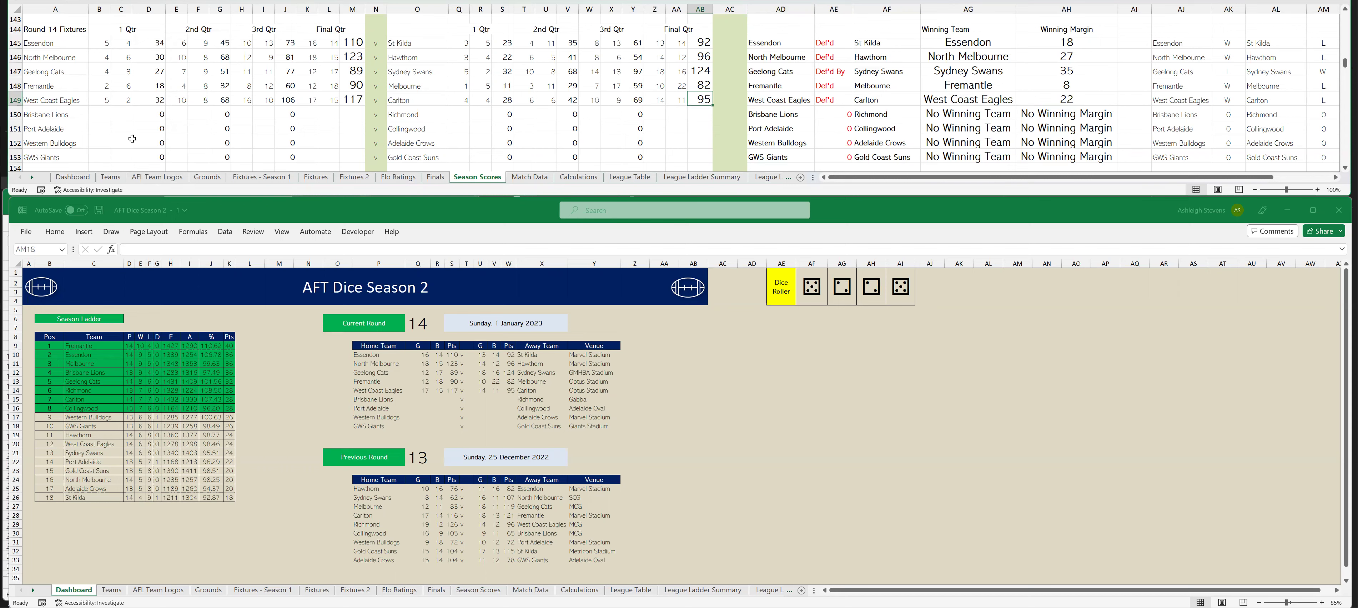
- Enter the first-quarter goals and behinds as 5 and 2 for Brisbane Lions and 2 and 5 for Richmond, and recalculate
{"action": "left_click", "coordinate": [99, 109]}
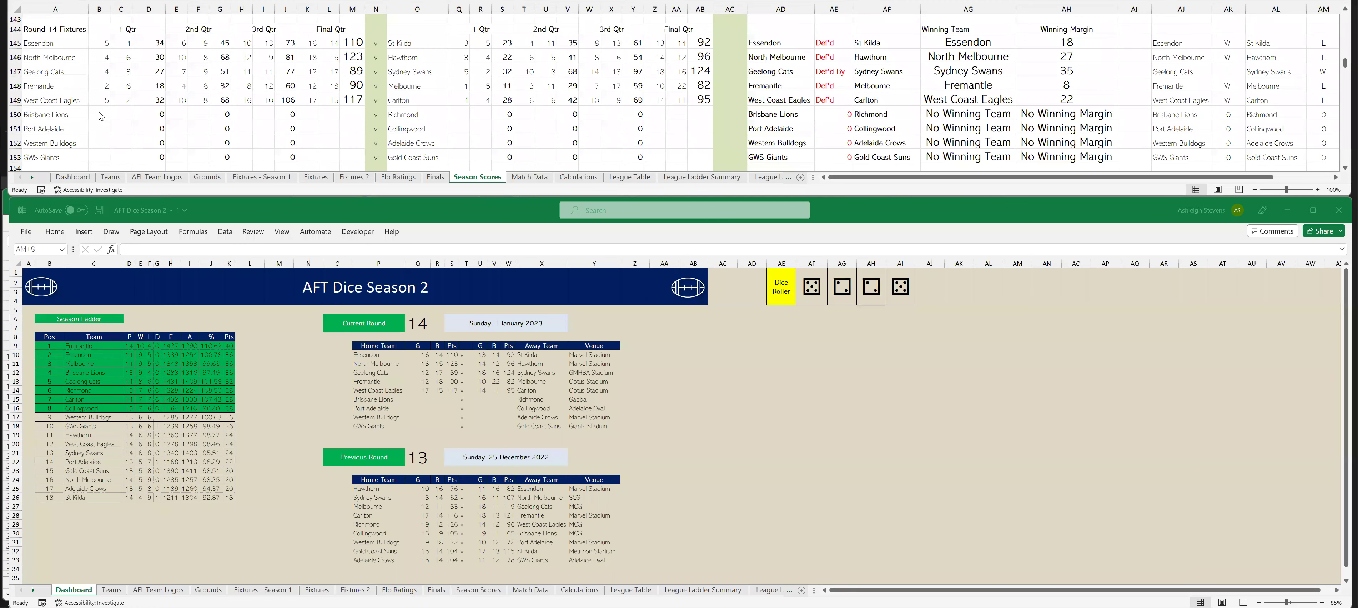
{"action": "left_click", "coordinate": [99, 113]}
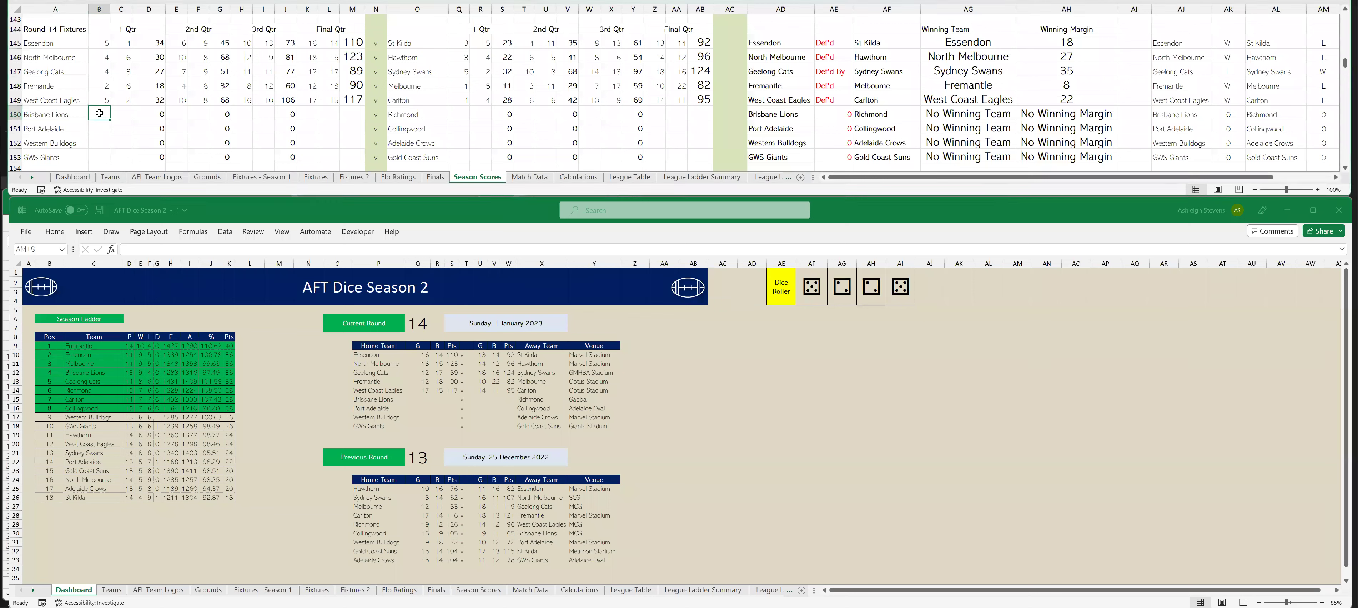
{"action": "type", "text": "5"}
{"action": "key", "text": "Tab"}
{"action": "type", "text": "2"}
{"action": "key", "text": "Tab"}
{"action": "left_click", "coordinate": [463, 112]}
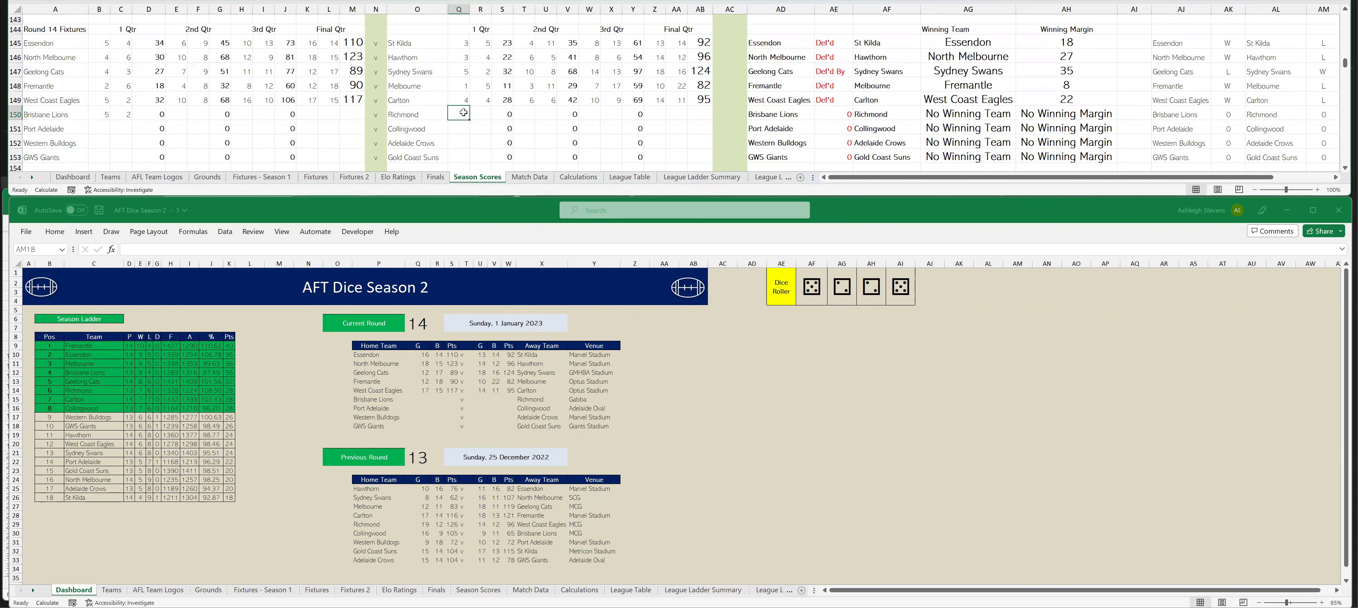
{"action": "type", "text": "2"}
{"action": "key", "text": "Tab"}
{"action": "key", "text": "Tab"}
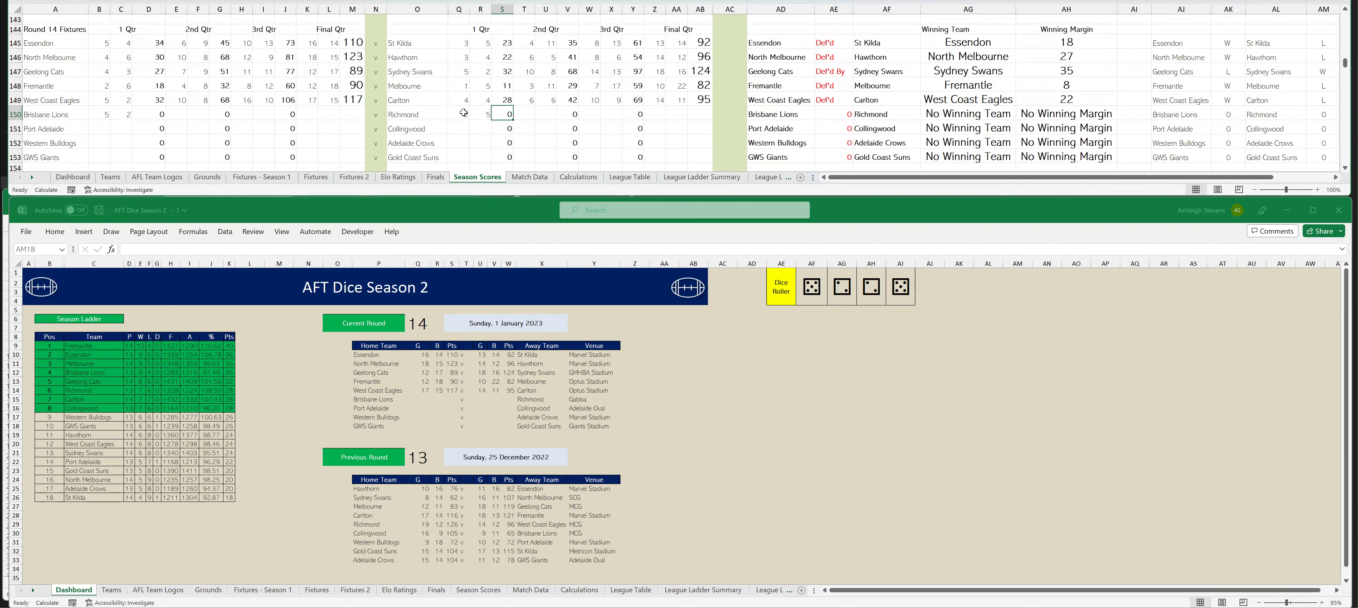
{"action": "key", "text": "F9"}
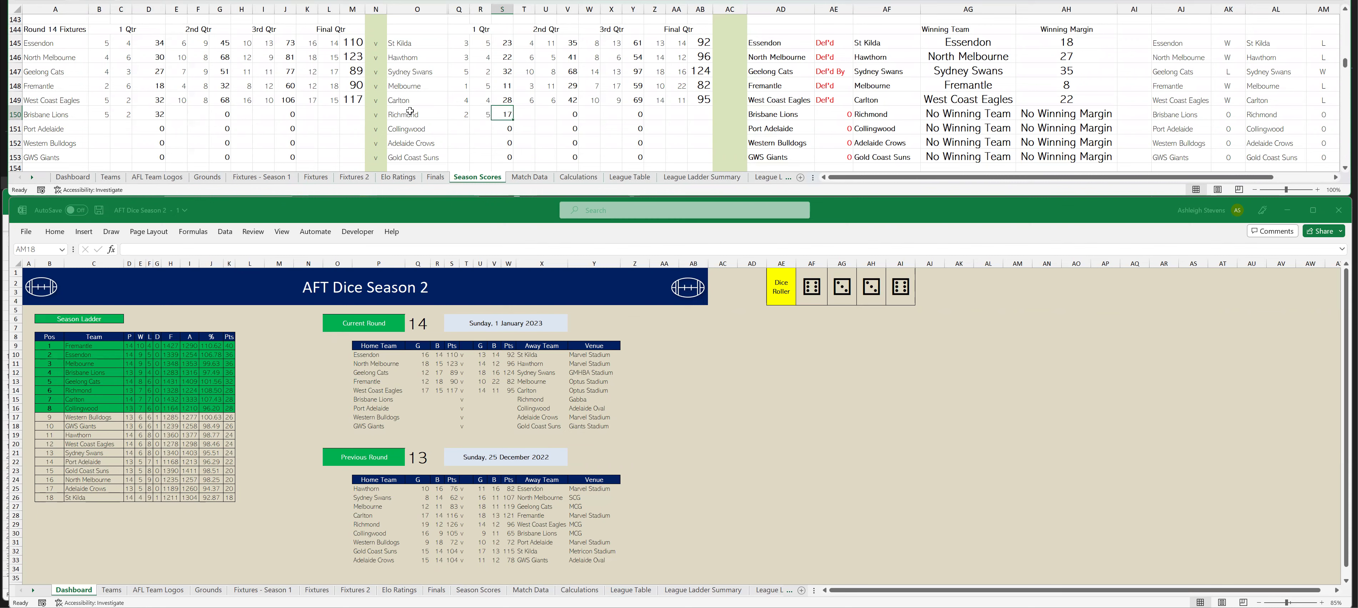
- Fill in the second-quarter goals and behinds as 11 and 5 for Brisbane Lions and 5 and 11 for Richmond, and recalculate
{"action": "left_click", "coordinate": [180, 111]}
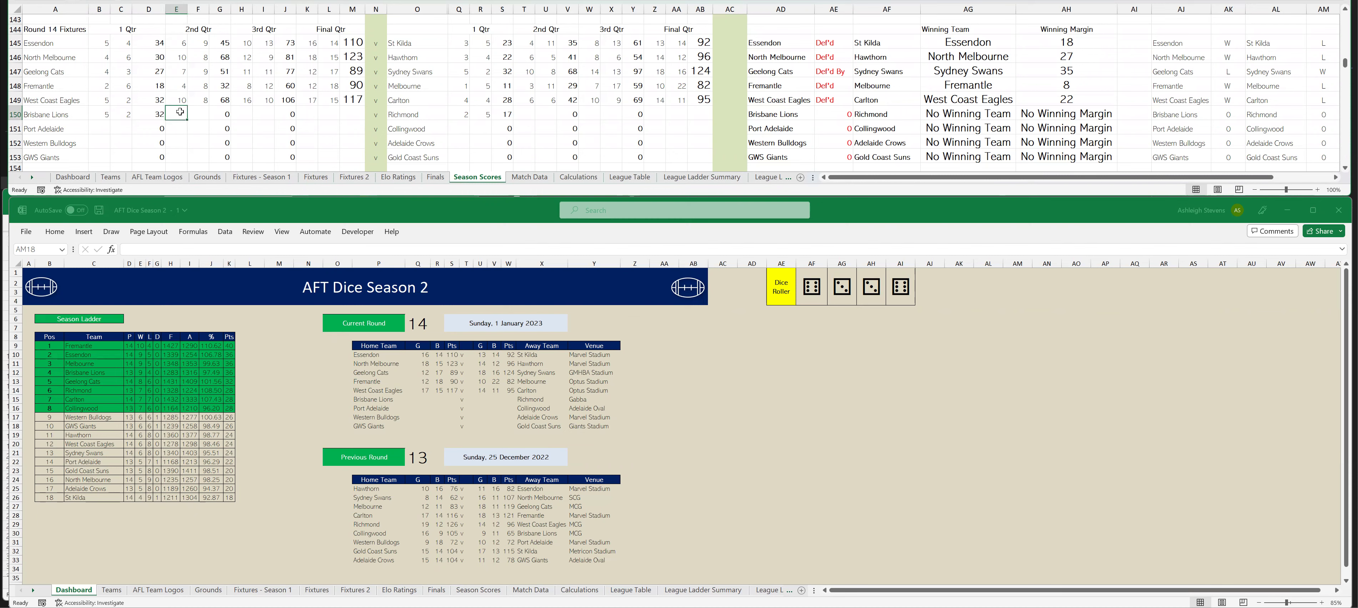
{"action": "type", "text": "11"}
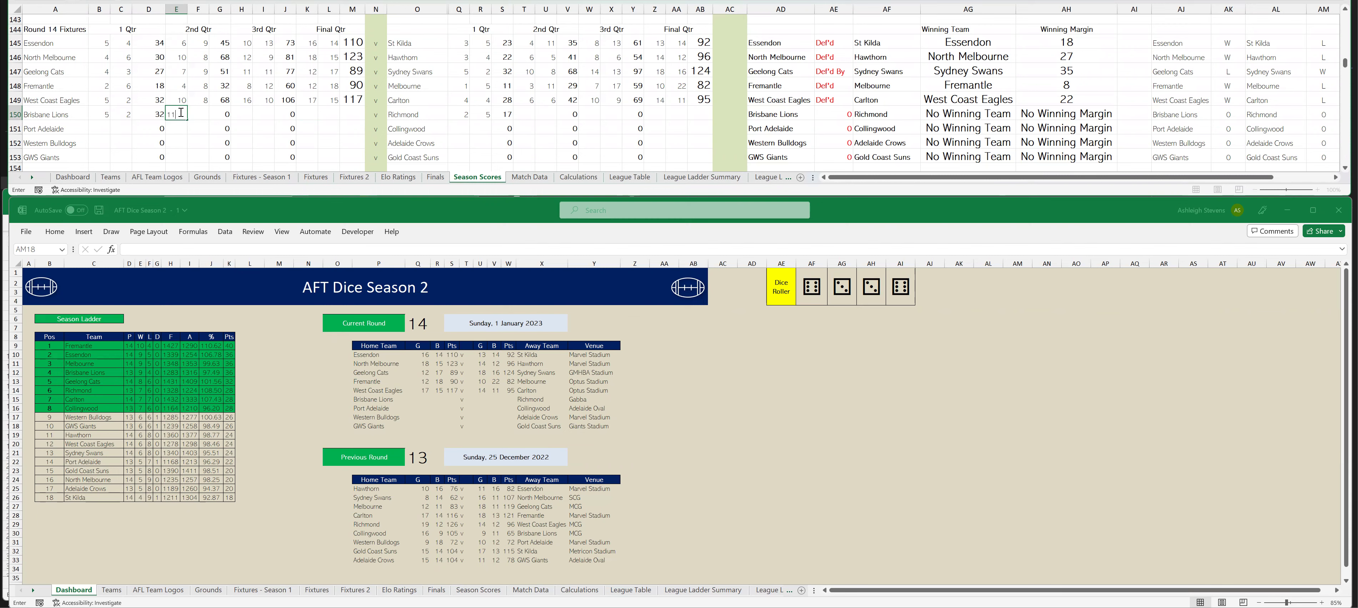
{"action": "key", "text": "Tab"}
{"action": "type", "text": "5"}
{"action": "key", "text": "Tab"}
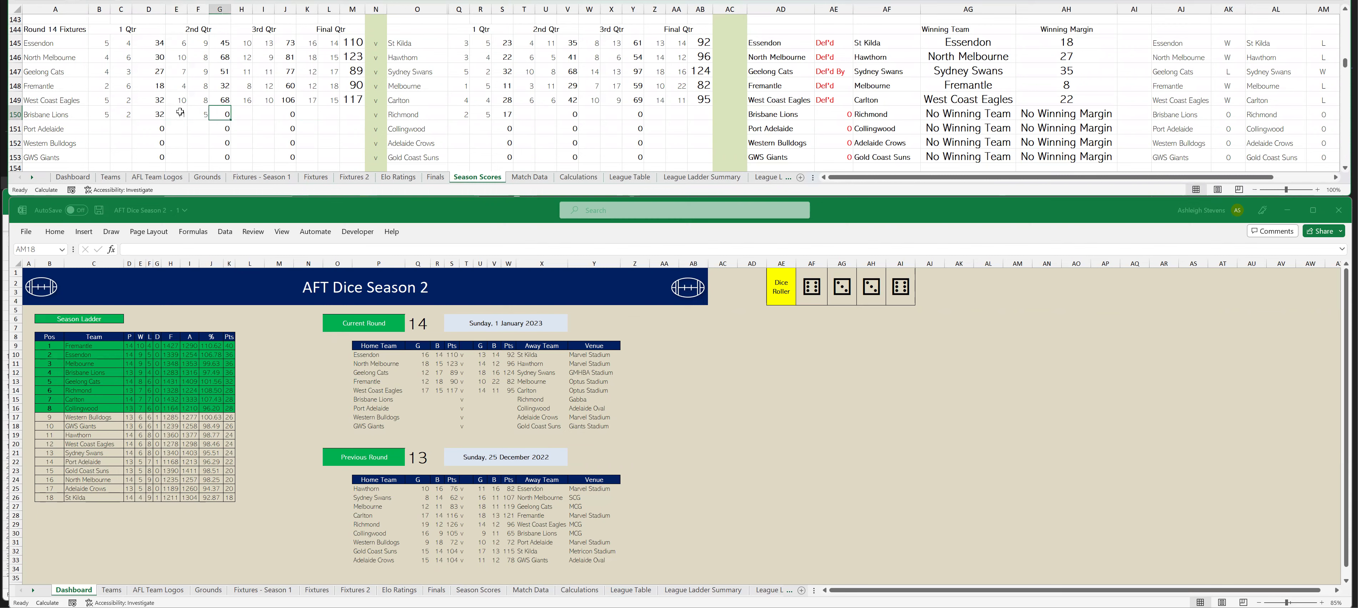
{"action": "left_click", "coordinate": [525, 112]}
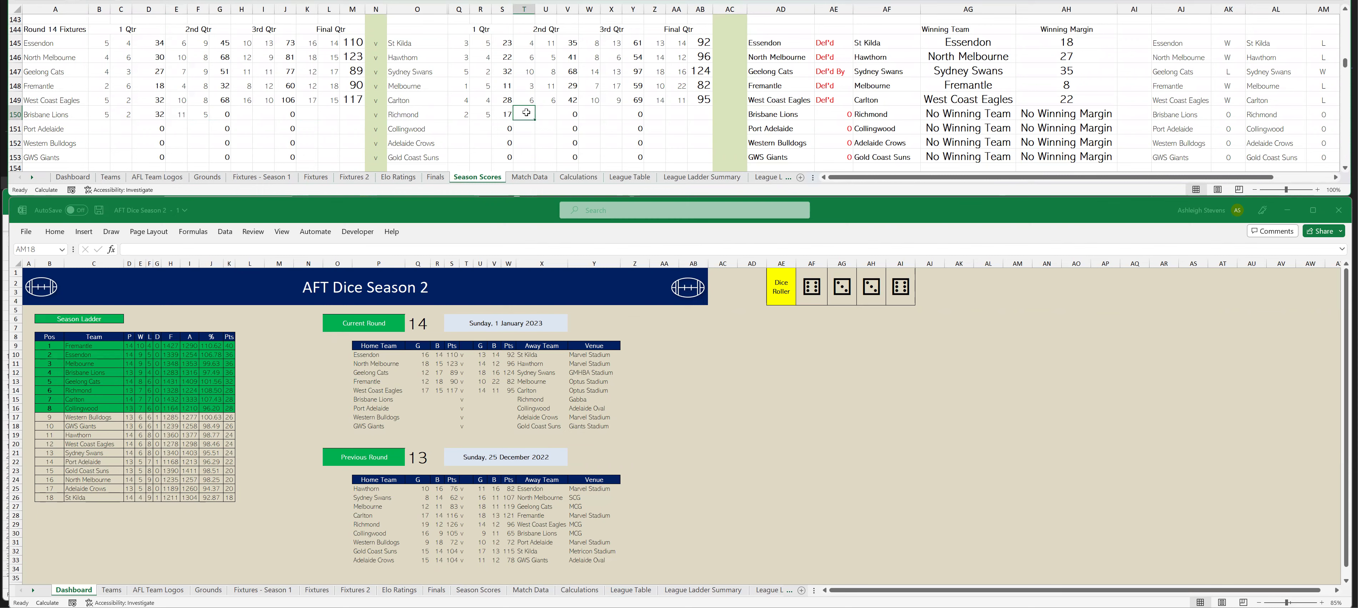
{"action": "type", "text": "5"}
{"action": "key", "text": "Tab"}
{"action": "type", "text": "11"}
{"action": "key", "text": "Tab"}
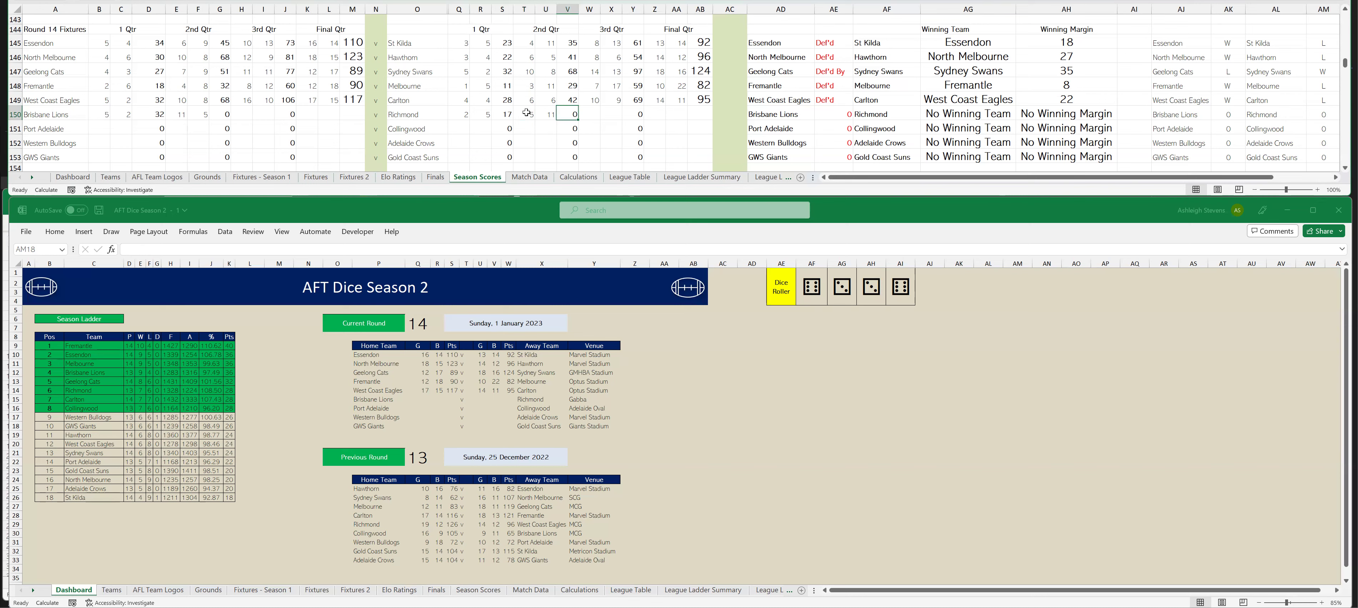
{"action": "key", "text": "F9"}
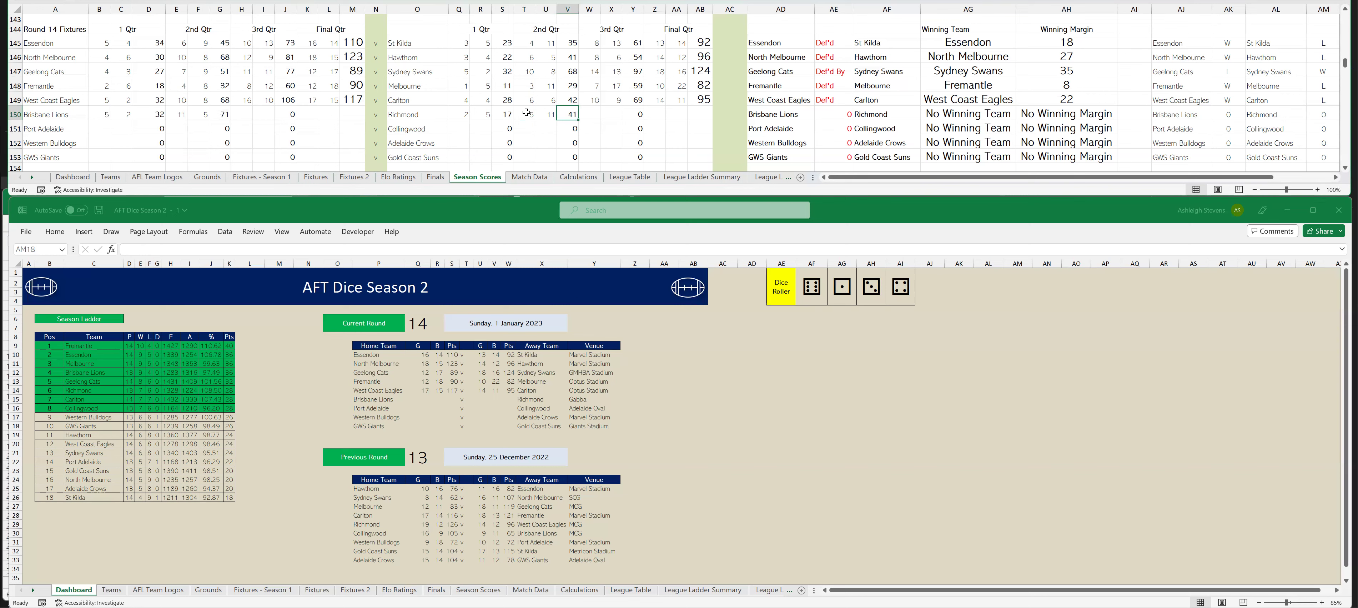
- Enter the third-quarter goals and behinds as 17 and 6 for Brisbane Lions and 8 and 15 for Richmond, and recalculate
{"action": "left_click", "coordinate": [240, 114]}
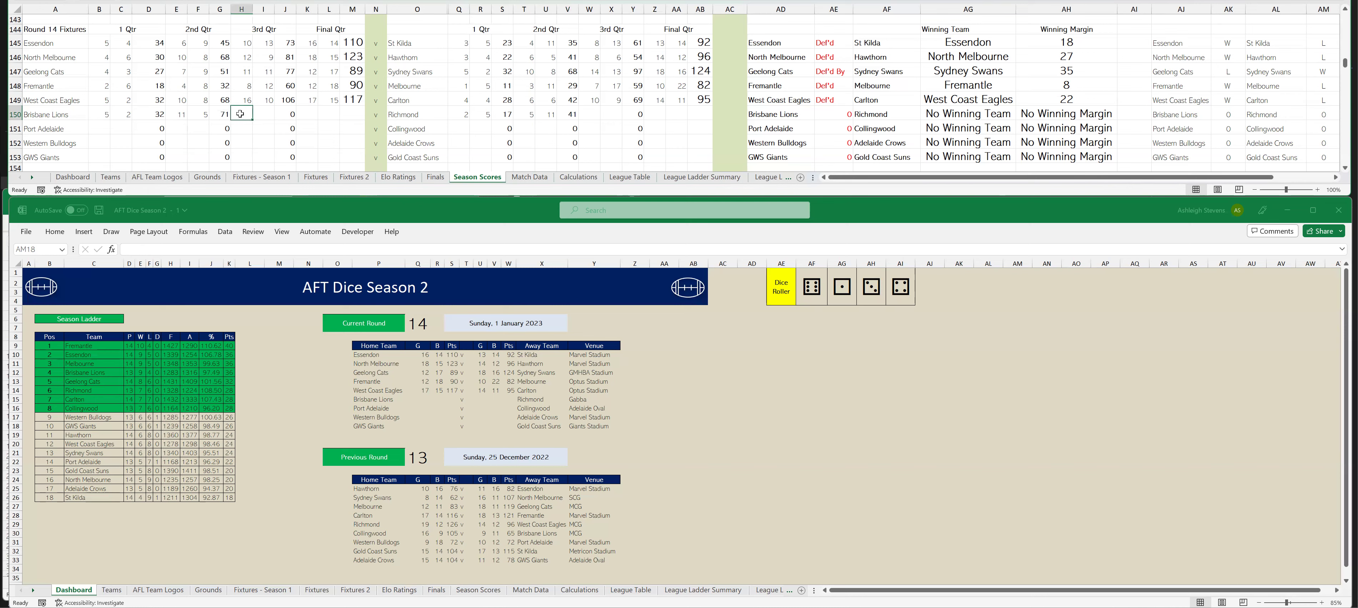
{"action": "type", "text": "17"}
{"action": "key", "text": "Tab"}
{"action": "type", "text": "6"}
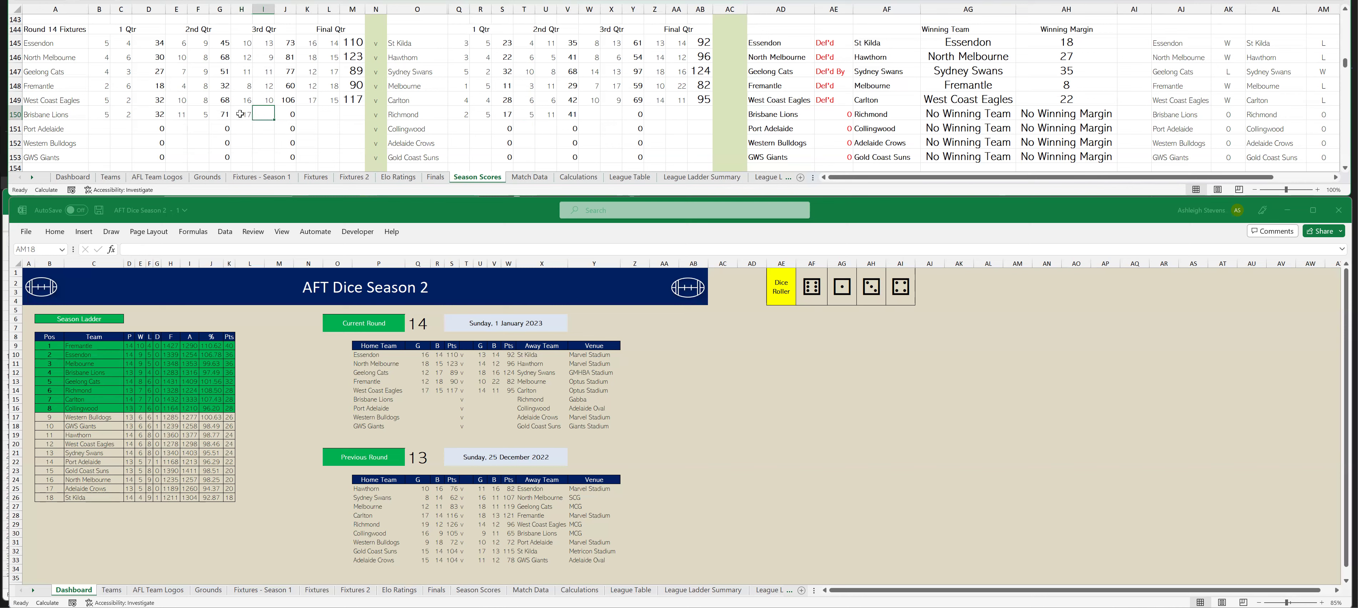
{"action": "key", "text": "Tab"}
{"action": "left_click", "coordinate": [591, 112]}
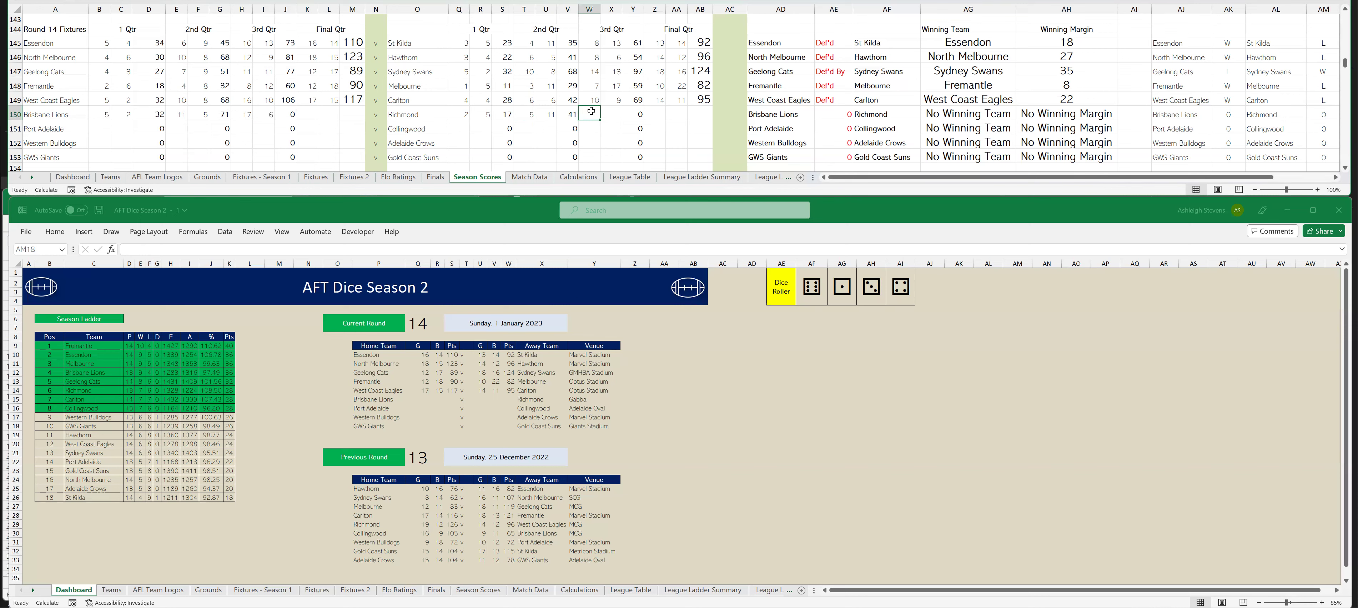
{"action": "type", "text": "8"}
{"action": "key", "text": "Tab"}
{"action": "type", "text": "15"}
{"action": "key", "text": "Tab"}
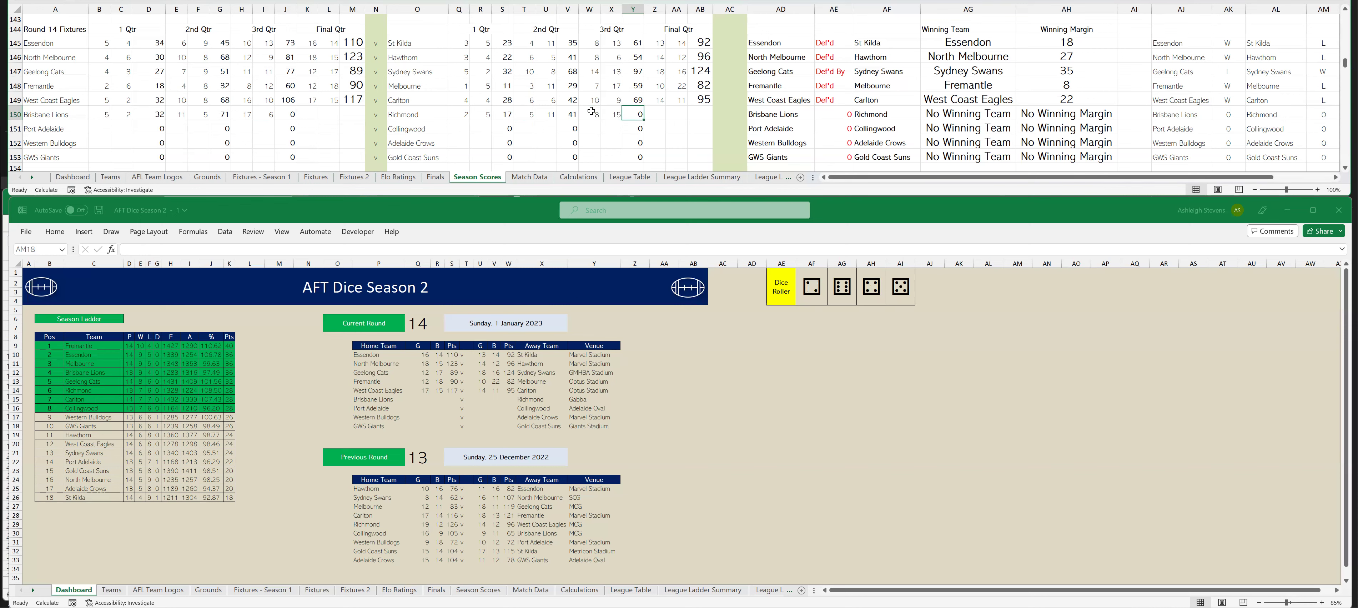
{"action": "key", "text": "F9"}
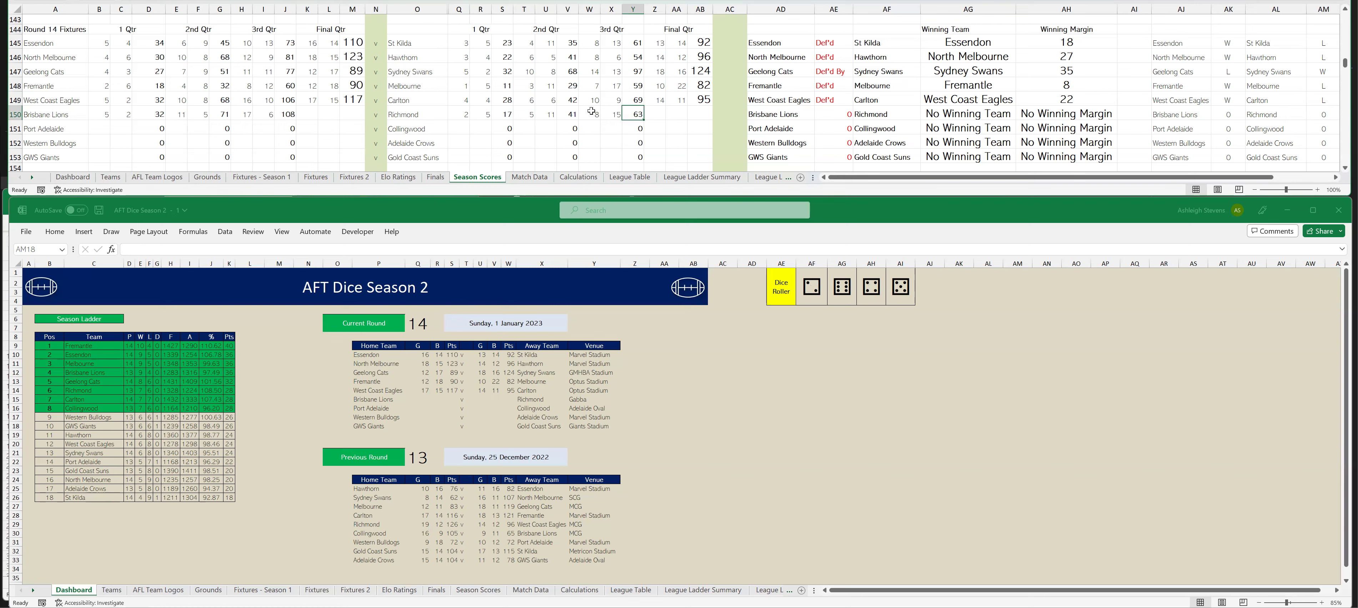
- Record the final-quarter goals and behinds as 19 and 12 for Brisbane Lions and 12 and 20 for Richmond, and recalculate
{"action": "left_click", "coordinate": [306, 113]}
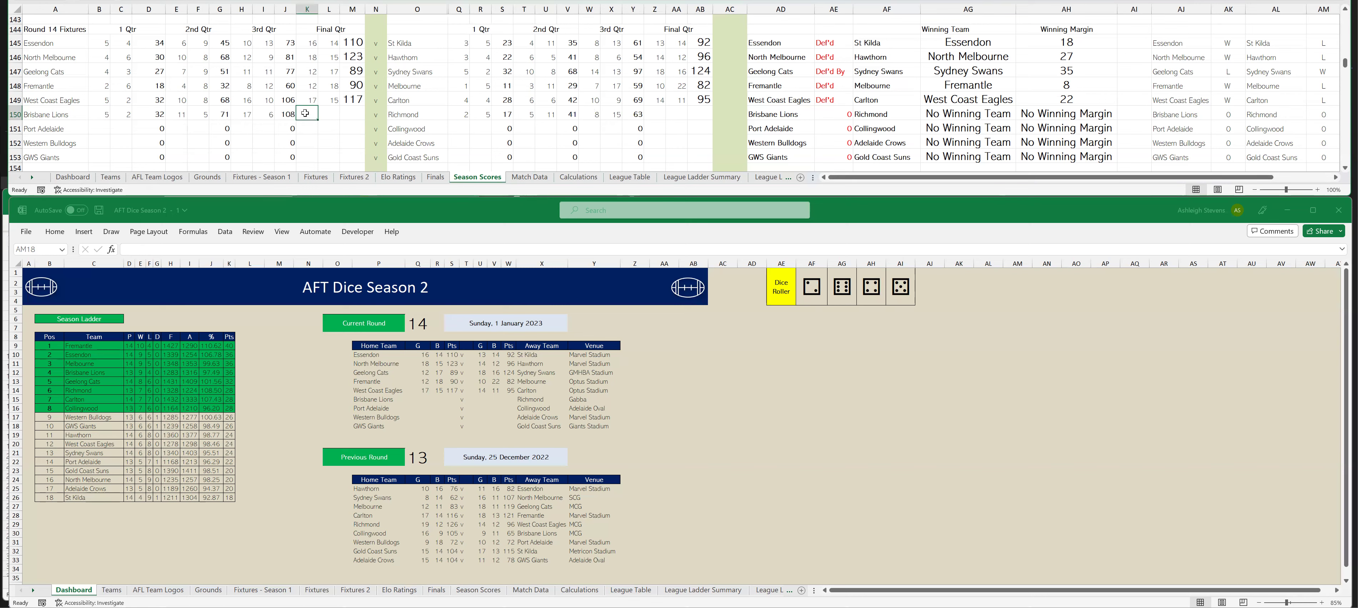
{"action": "type", "text": "19"}
{"action": "key", "text": "Tab"}
{"action": "type", "text": "12"}
{"action": "key", "text": "Tab"}
{"action": "left_click", "coordinate": [658, 113]}
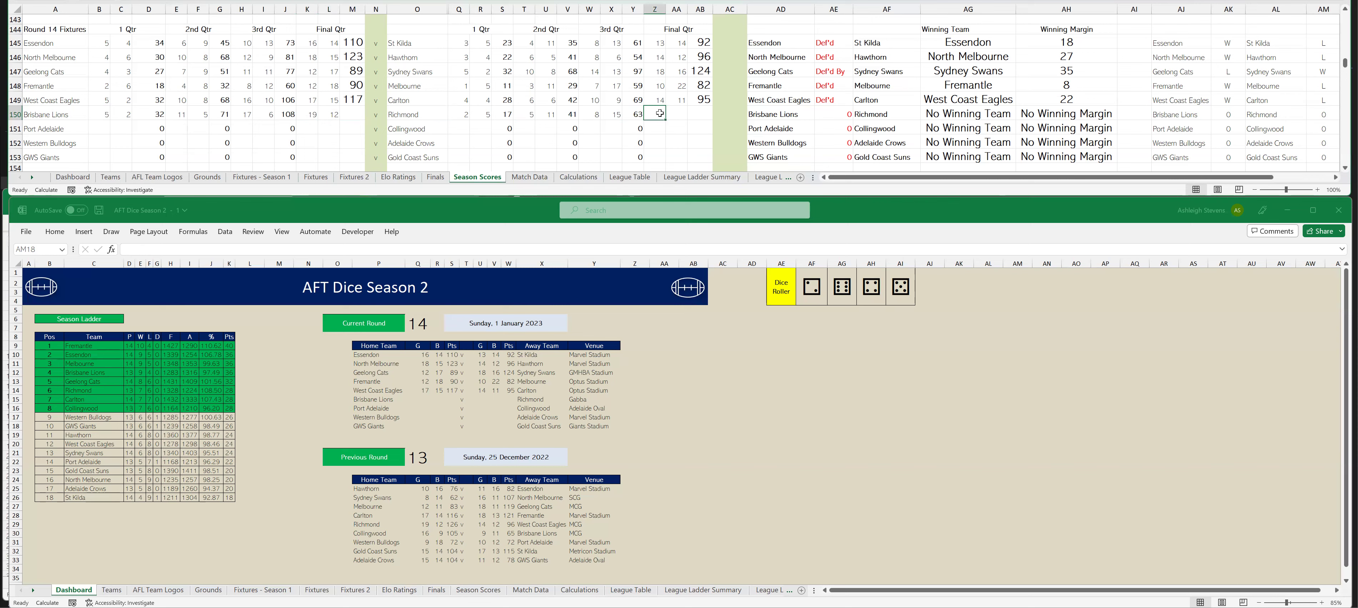
{"action": "type", "text": "12"}
{"action": "key", "text": "Tab"}
{"action": "type", "text": "20"}
{"action": "key", "text": "Tab"}
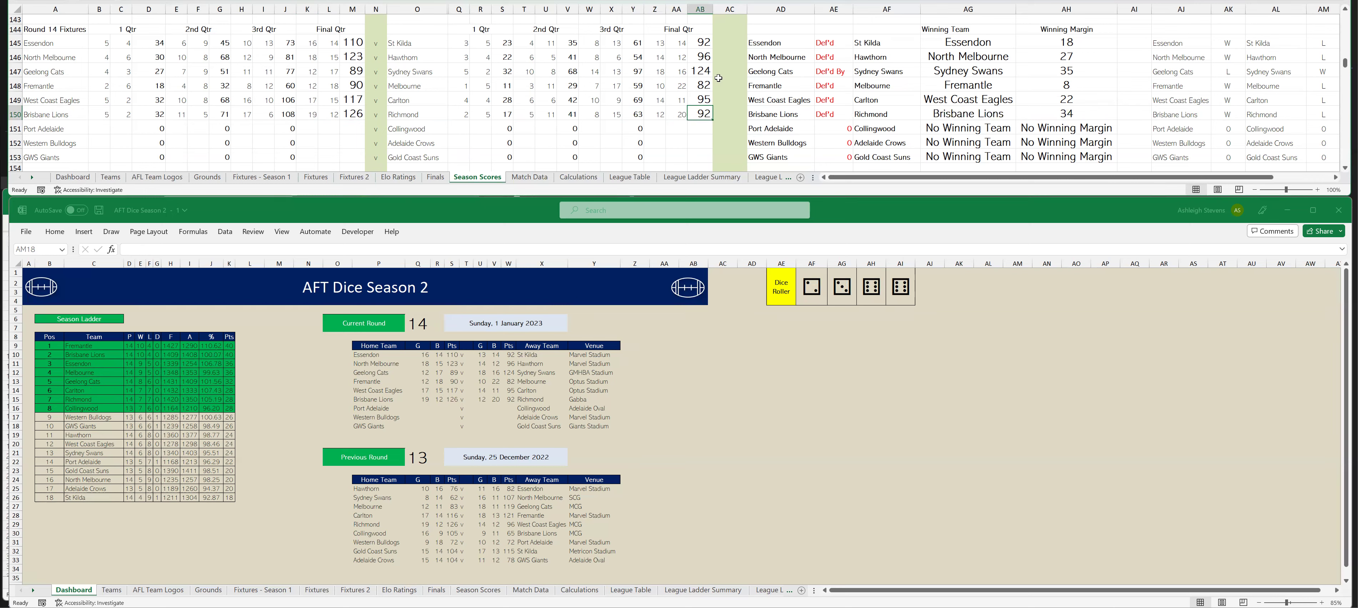
- Enter the first-quarter goals and behinds as 2 and 3 for Port Adelaide and 6 and 6 for Collingwood, and recalculate
{"action": "left_click", "coordinate": [101, 129]}
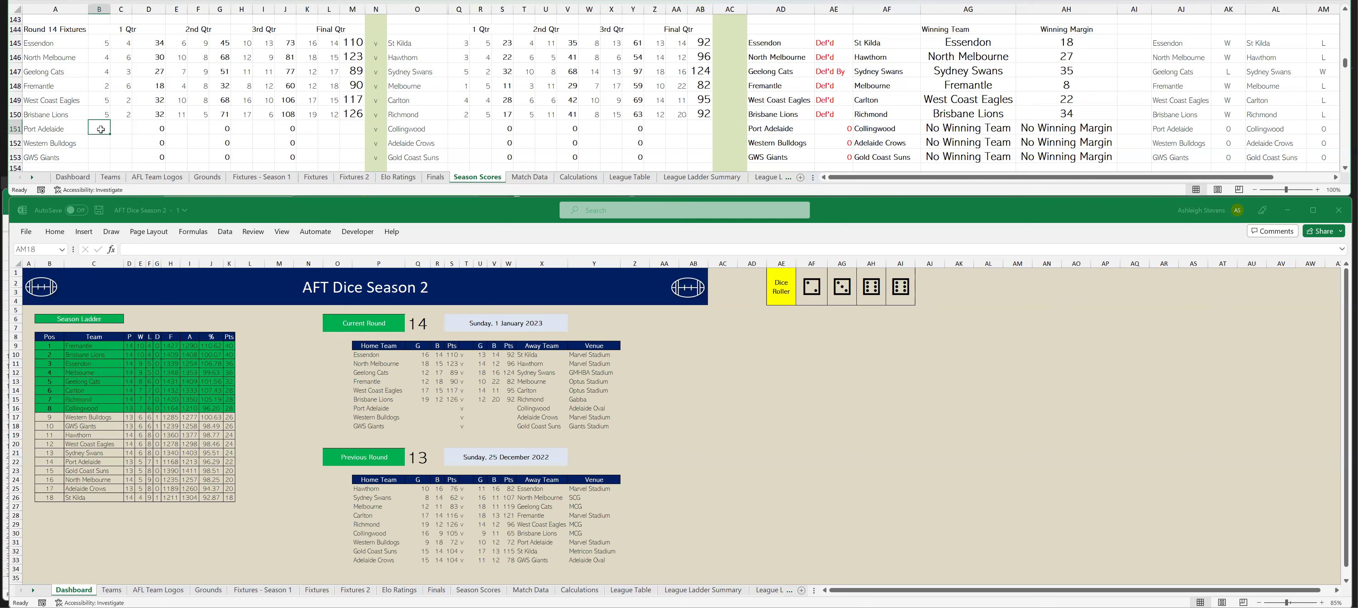
{"action": "type", "text": "2"}
{"action": "key", "text": "Tab"}
{"action": "type", "text": "3"}
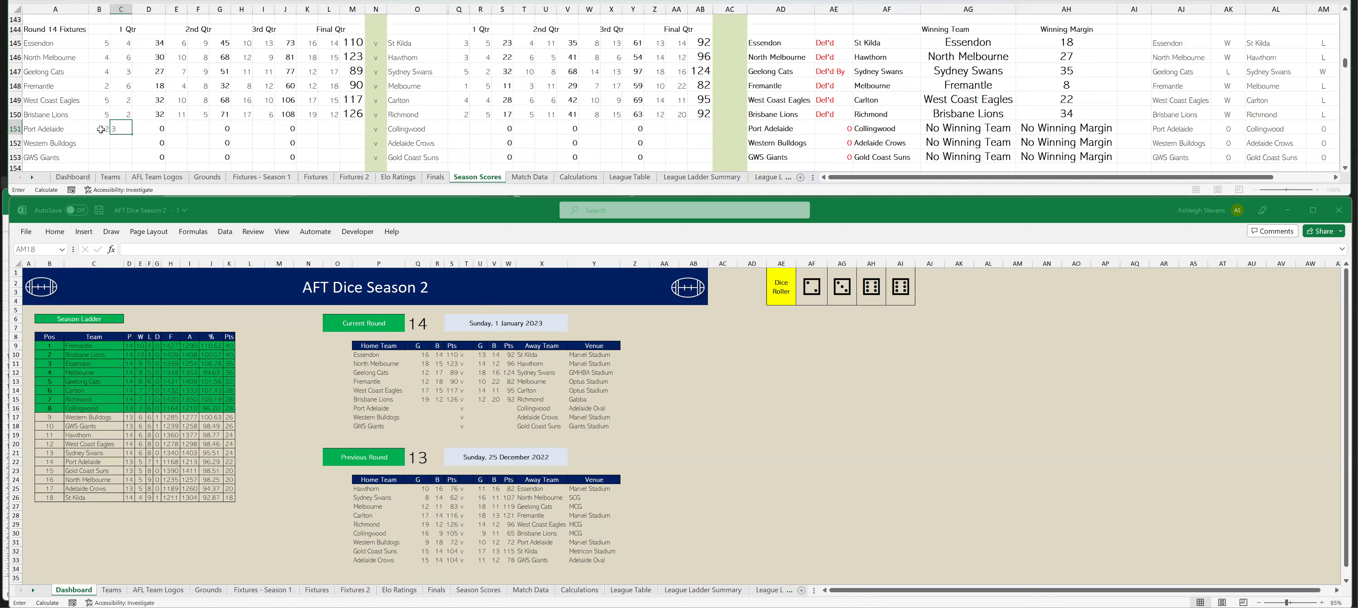
{"action": "key", "text": "Tab"}
{"action": "left_click", "coordinate": [462, 126]}
{"action": "type", "text": "6"}
{"action": "key", "text": "Tab"}
{"action": "type", "text": "6"}
{"action": "key", "text": "Tab"}
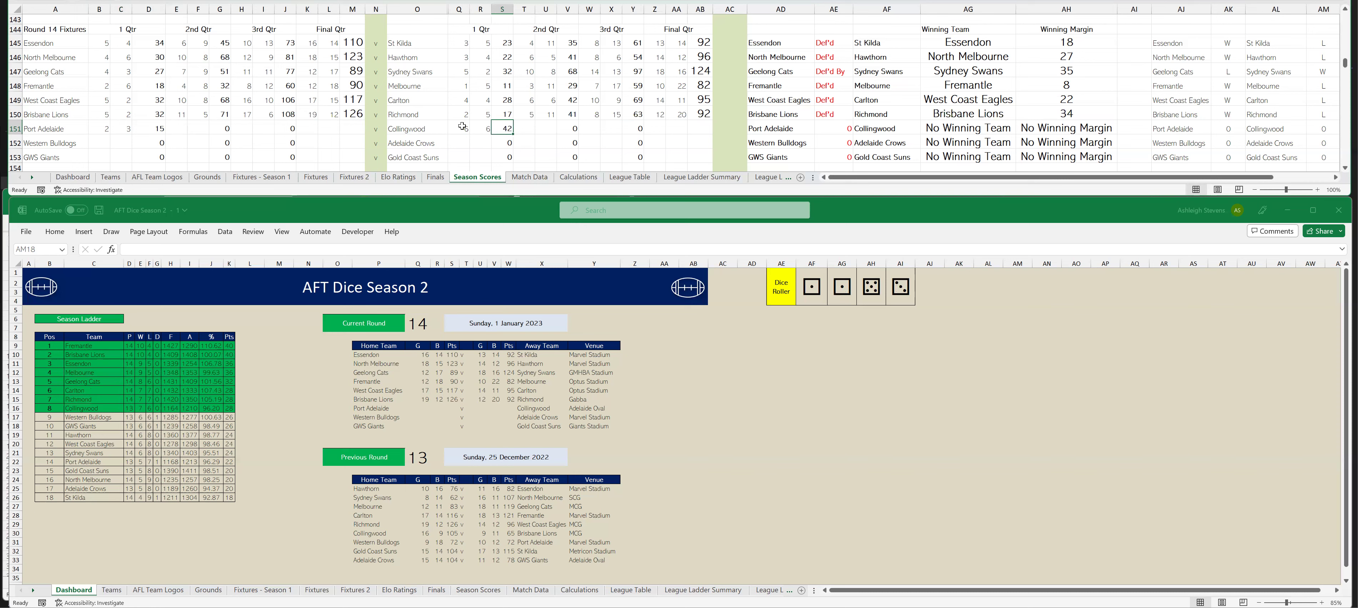
- Fill in the second-quarter goals and behinds as 3 and 4 for Port Adelaide and 11 and 9 for Collingwood, and recalculate
{"action": "left_click", "coordinate": [178, 128]}
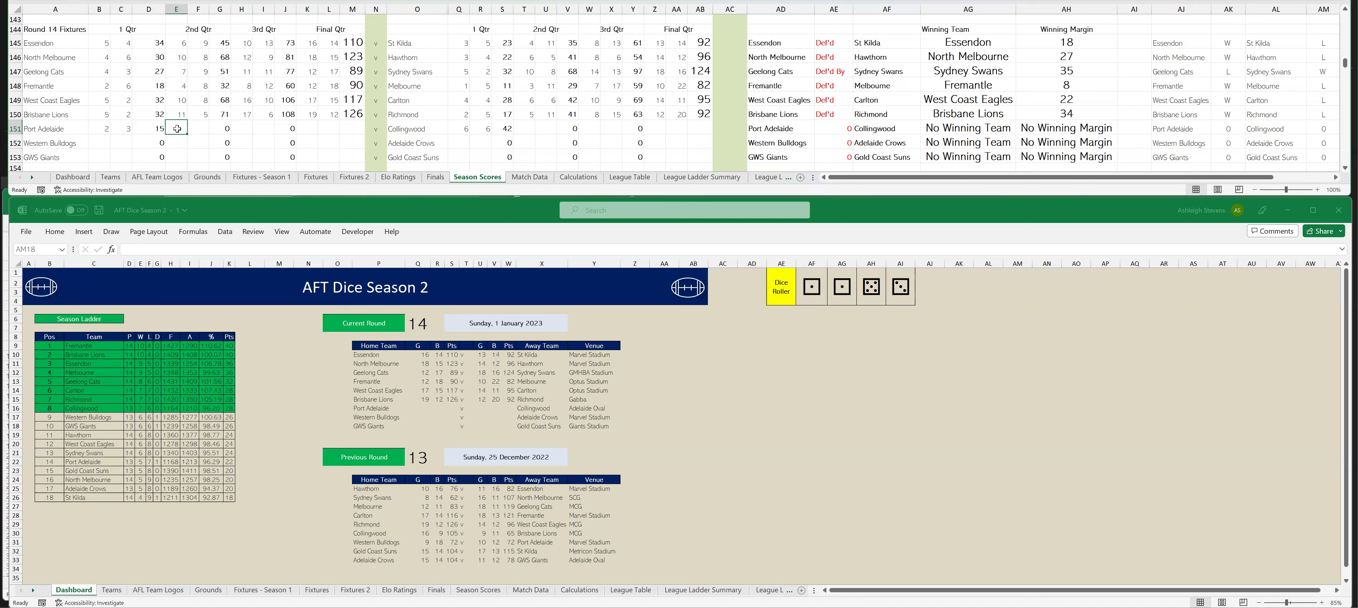
{"action": "type", "text": "3"}
{"action": "key", "text": "Tab"}
{"action": "left_click", "coordinate": [529, 125]}
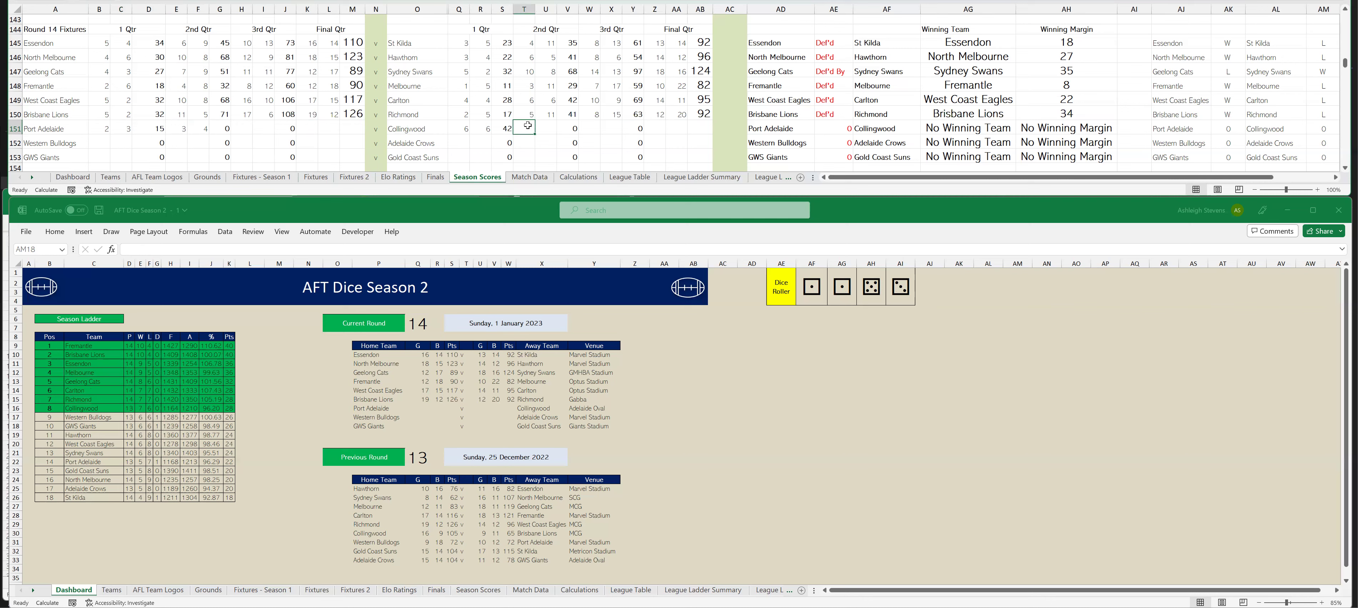
{"action": "type", "text": "11"}
{"action": "key", "text": "Tab"}
{"action": "type", "text": "9"}
{"action": "key", "text": "Tab"}
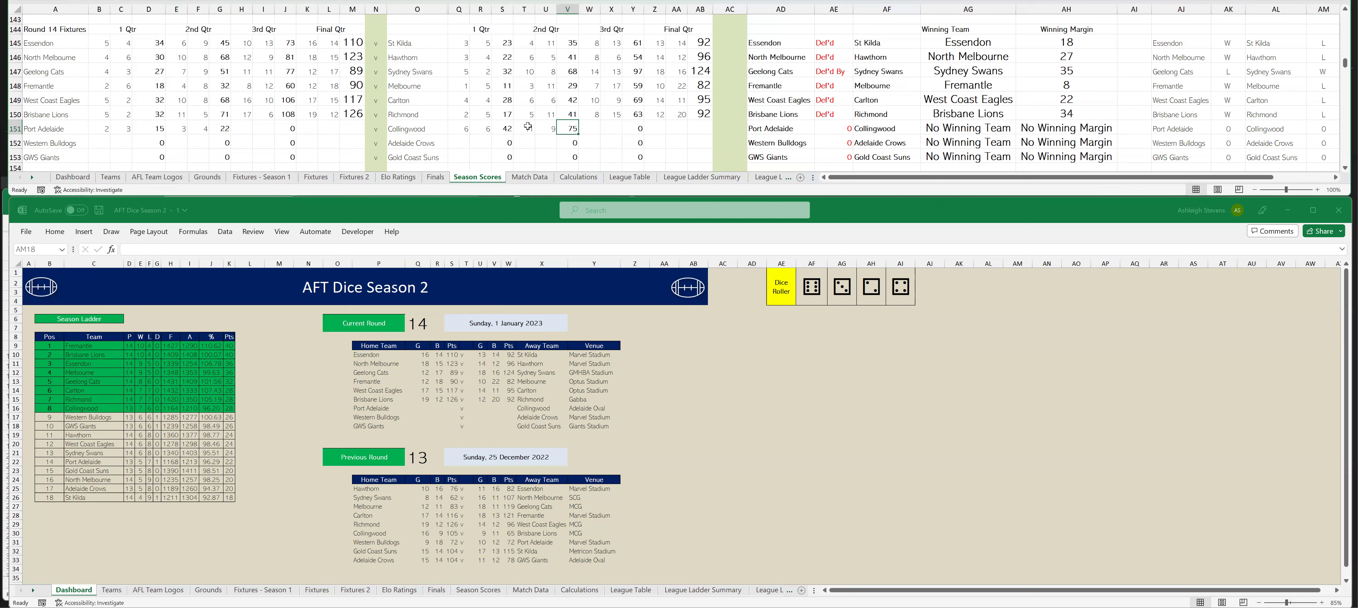
- Enter the third-quarter goals and behinds as 9 and 7 for Port Adelaide and 13 and 13 for Collingwood, and recalculate
{"action": "left_click", "coordinate": [245, 126]}
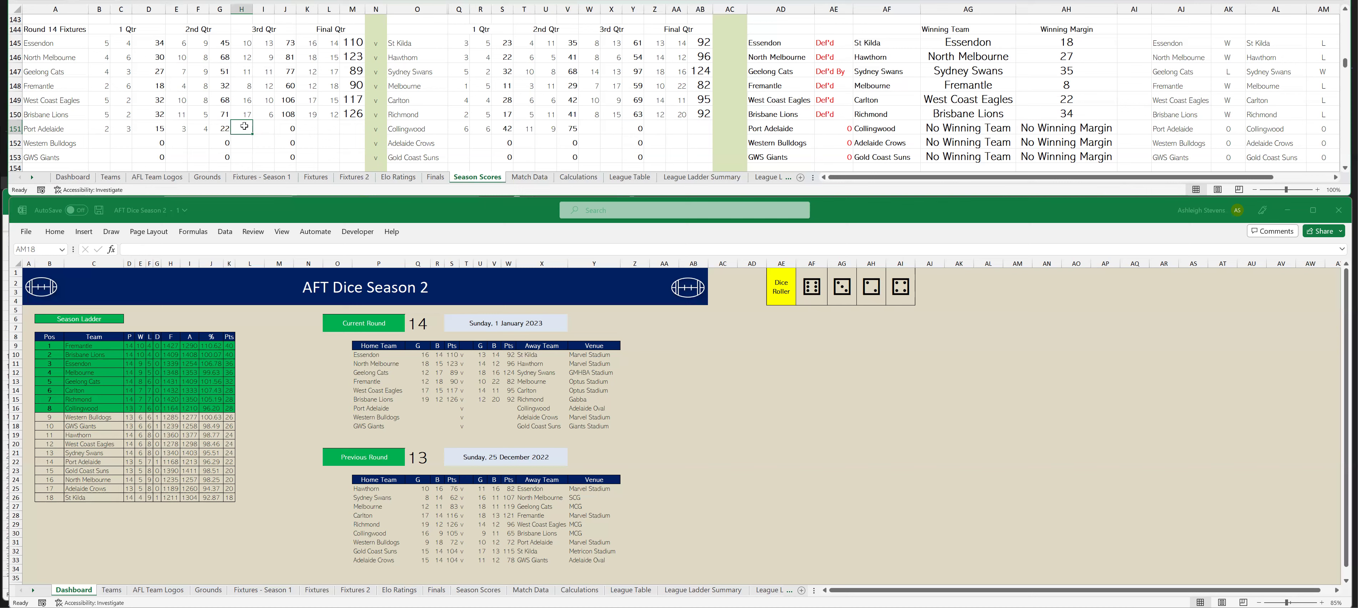
{"action": "type", "text": "9"}
{"action": "key", "text": "Tab"}
{"action": "type", "text": "7"}
{"action": "key", "text": "Tab"}
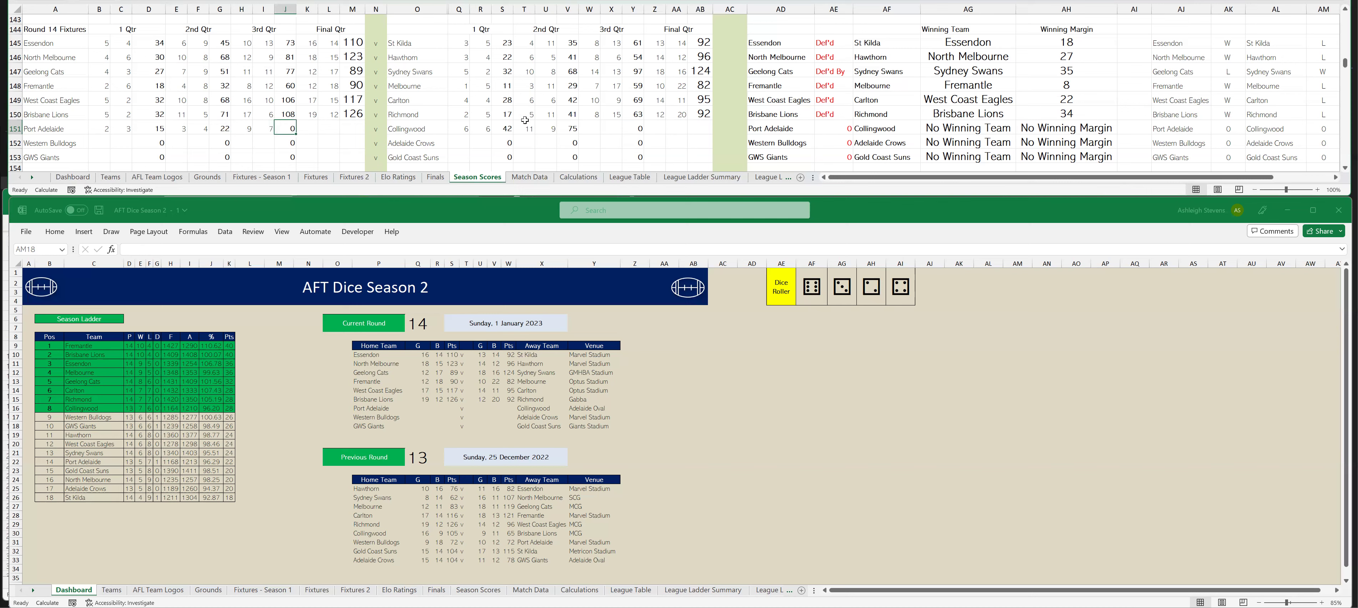
{"action": "left_click", "coordinate": [591, 128]}
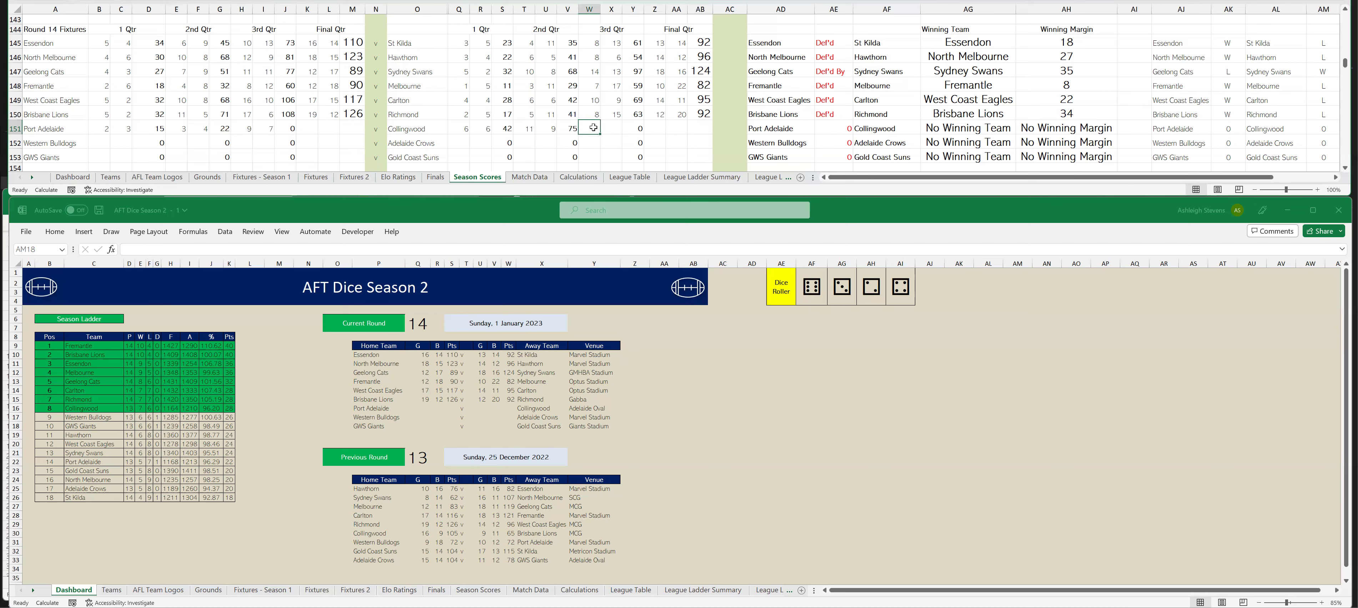
{"action": "type", "text": "13"}
{"action": "key", "text": "Tab"}
{"action": "type", "text": "13"}
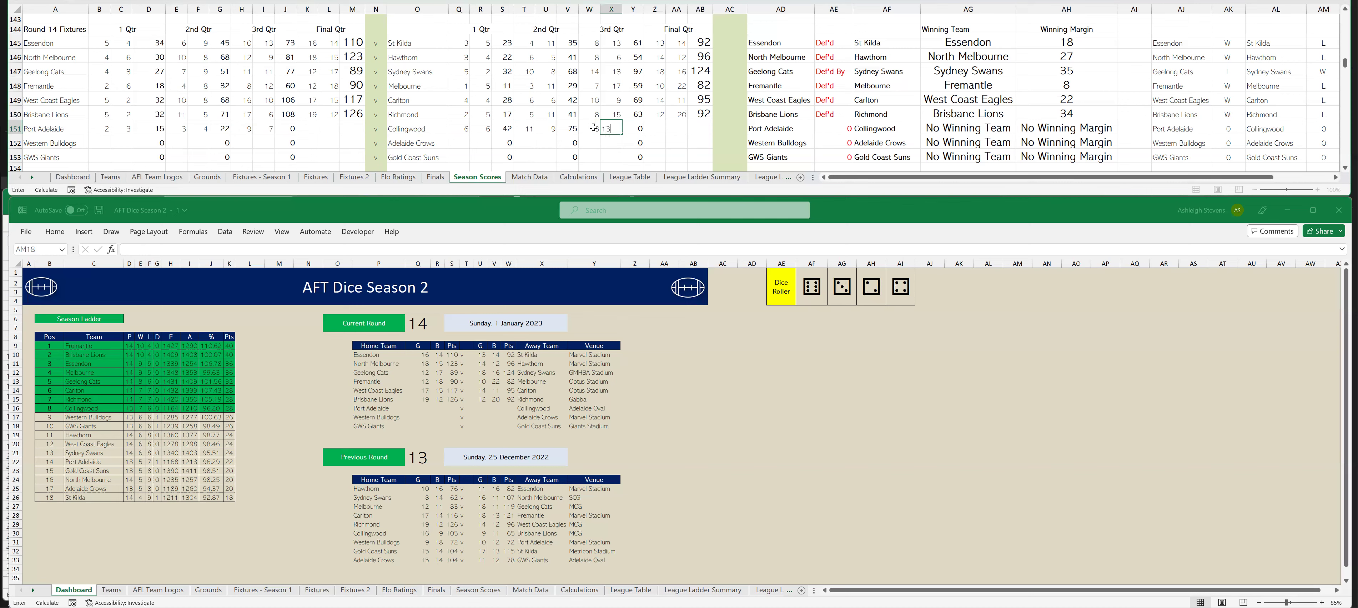
{"action": "key", "text": "Tab"}
{"action": "key", "text": "F9"}
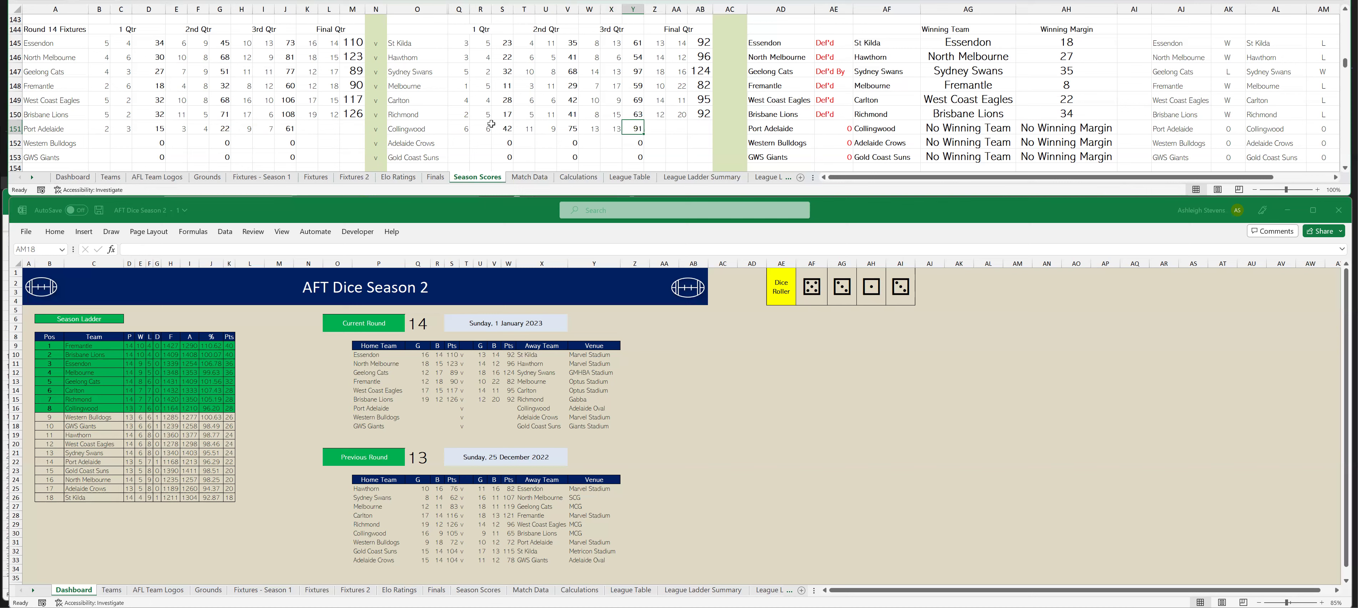
- Enter the final-quarter goals and behinds as 14 and 10 for Port Adelaide and 14 and 16 for Collingwood, and recalculate
{"action": "left_click", "coordinate": [308, 129]}
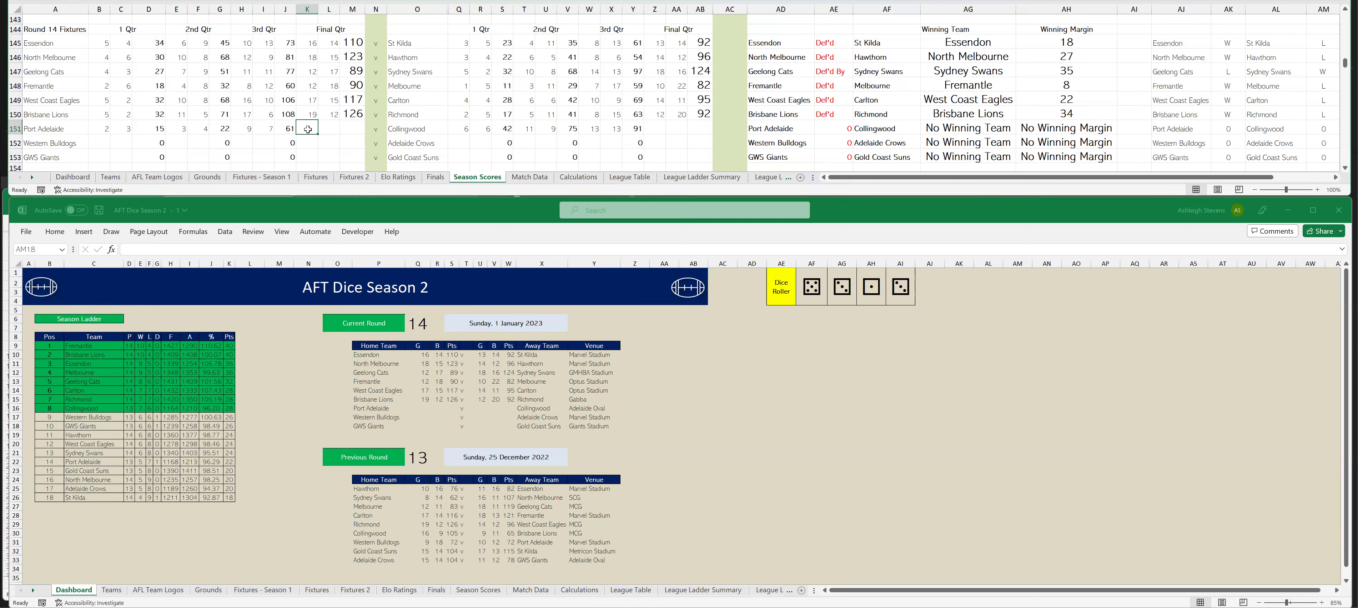
{"action": "type", "text": "14"}
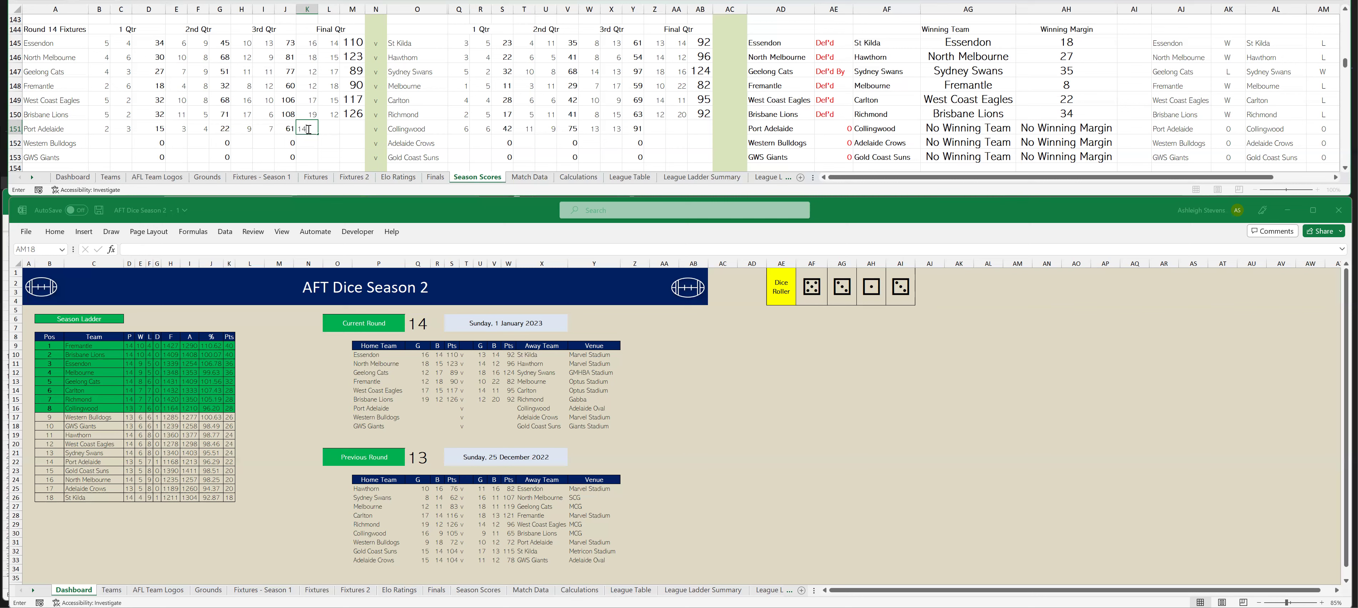
{"action": "key", "text": "Tab"}
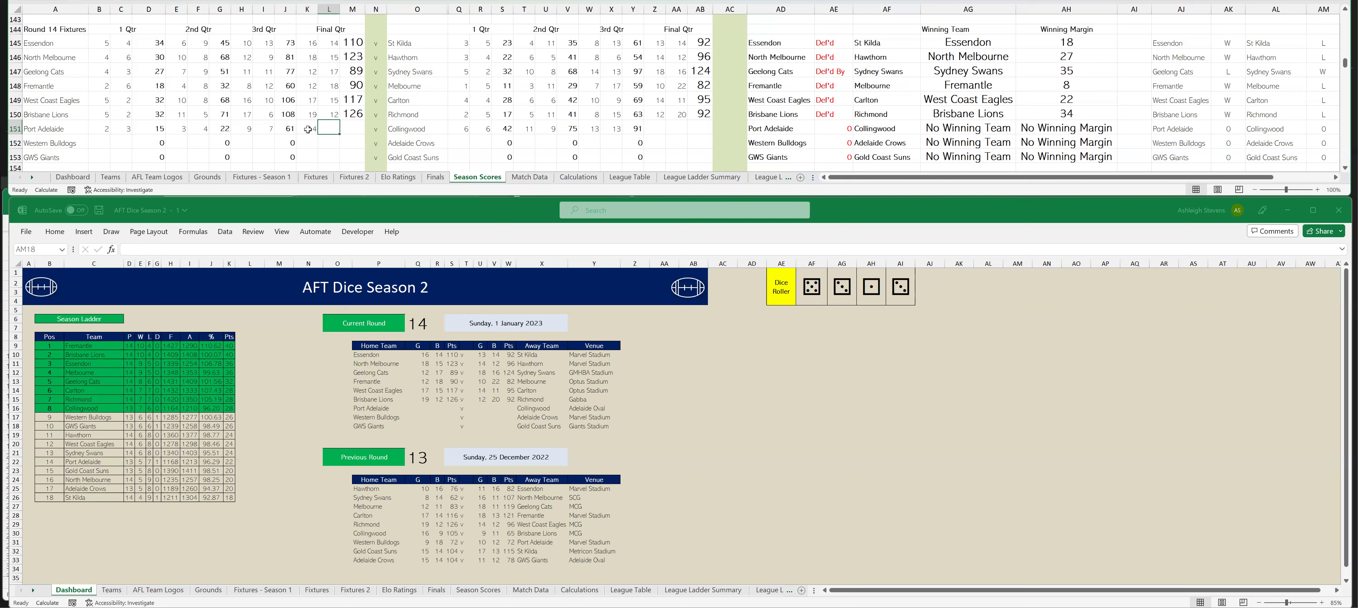
{"action": "type", "text": "10"}
{"action": "key", "text": "Tab"}
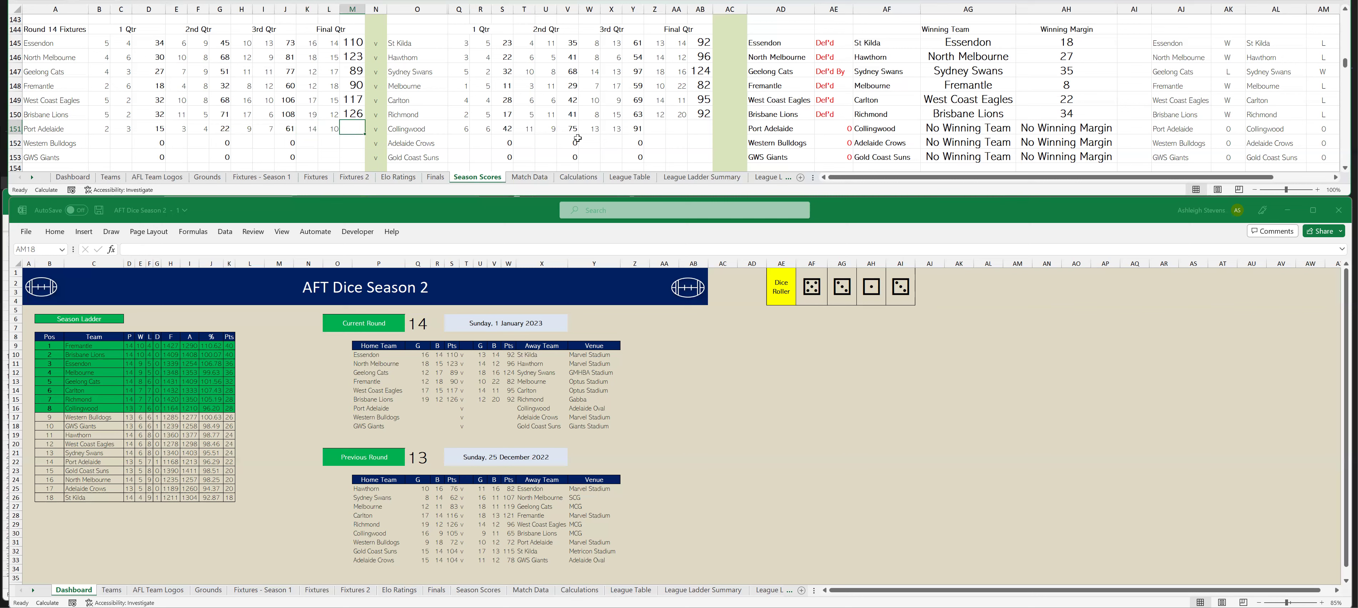
{"action": "left_click", "coordinate": [660, 127]}
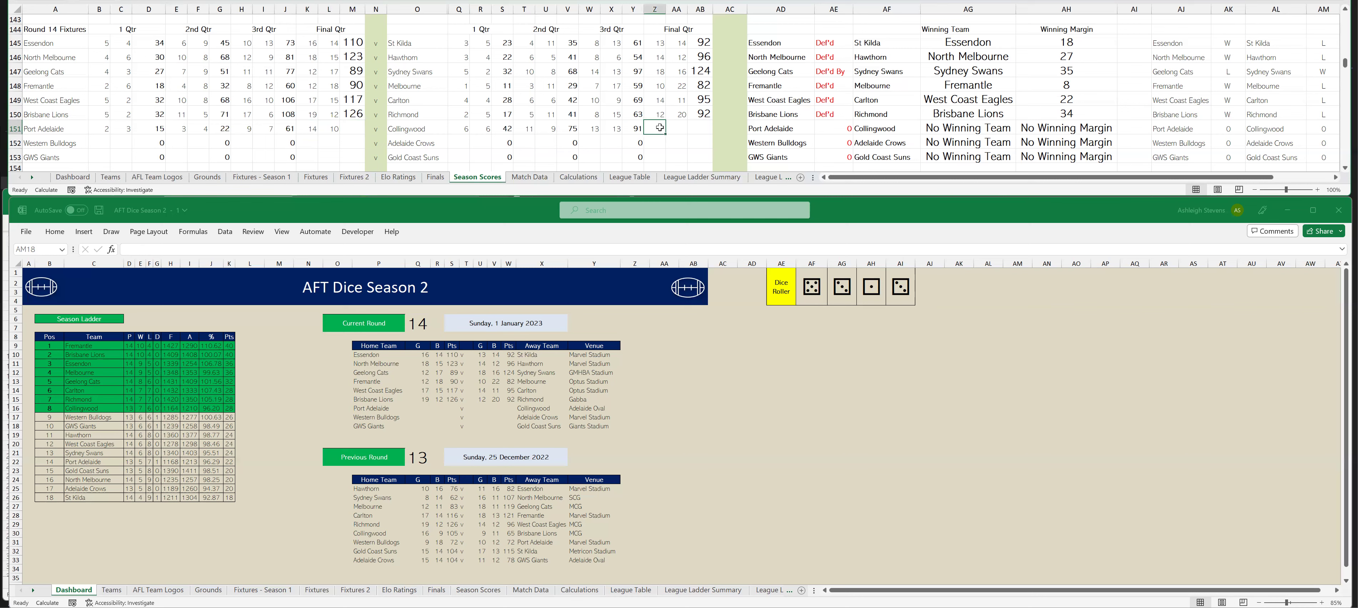
{"action": "type", "text": "14"}
{"action": "key", "text": "Tab"}
{"action": "type", "text": "1"}
{"action": "key", "text": "Tab"}
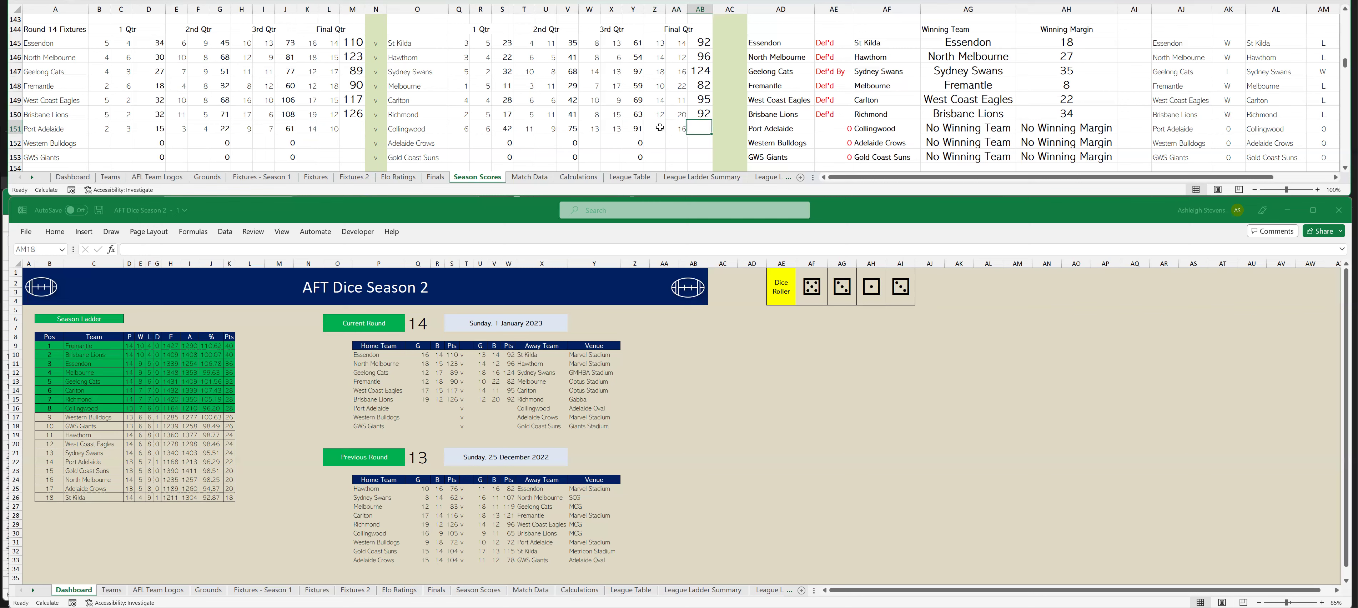
{"action": "key", "text": "F9"}
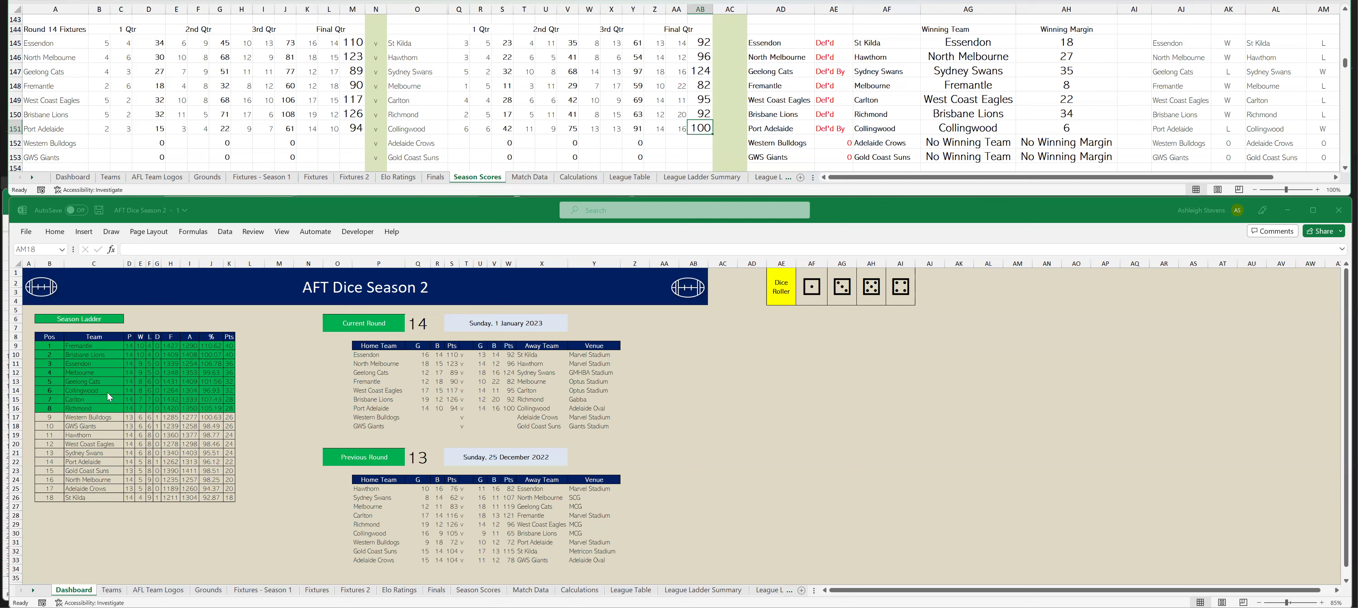
- Record the first-quarter goals and behinds as 1 and 3 for Western Bulldogs and 5 and 4 for Adelaide Crows, and recalculate
{"action": "left_click", "coordinate": [94, 140]}
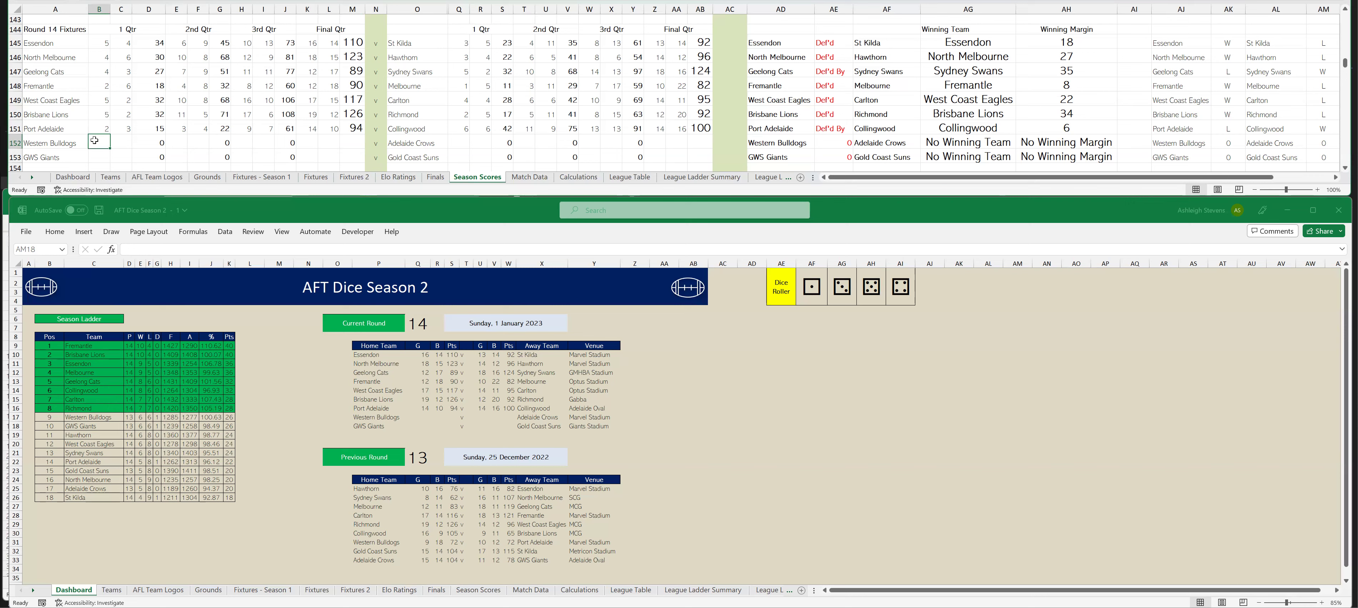
{"action": "type", "text": "1"}
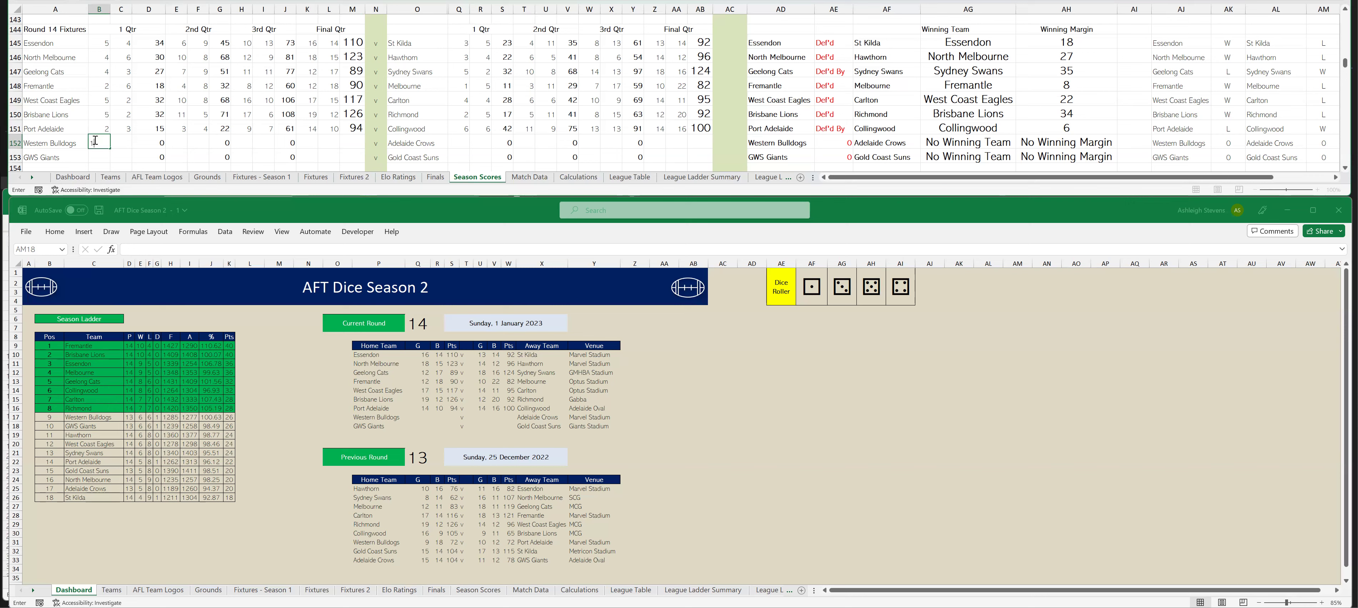
{"action": "key", "text": "Tab"}
{"action": "type", "text": "3"}
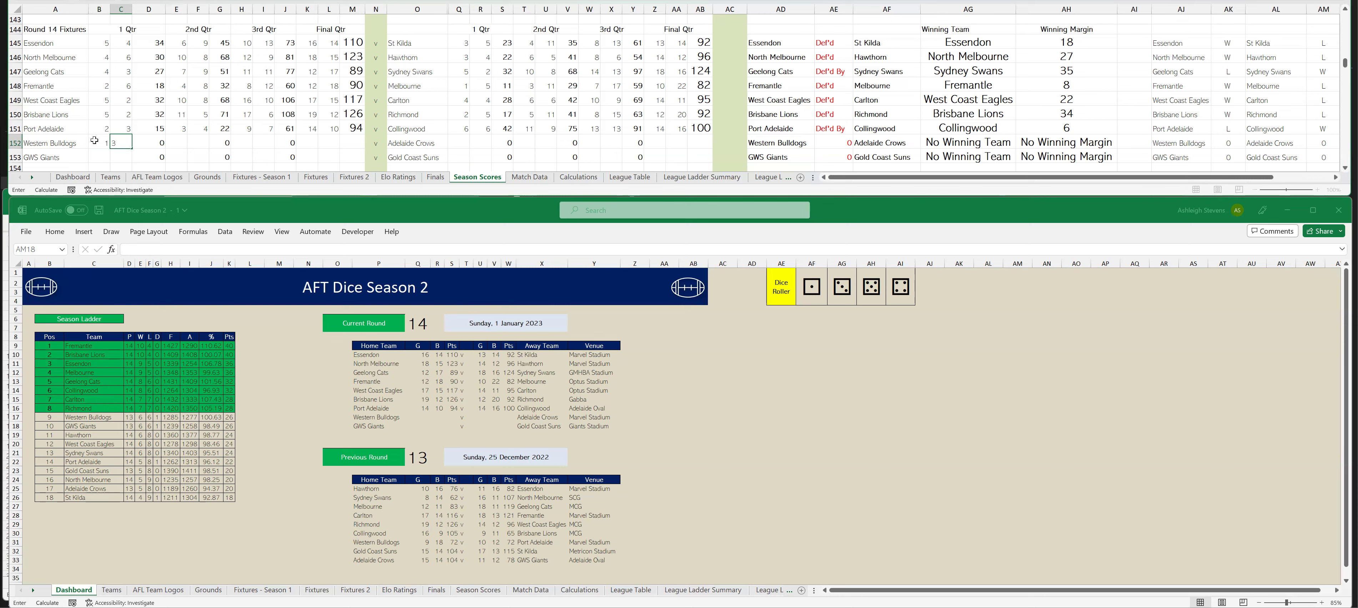
{"action": "left_click", "coordinate": [457, 141]}
{"action": "type", "text": "5"}
{"action": "key", "text": "Tab"}
{"action": "type", "text": "4"}
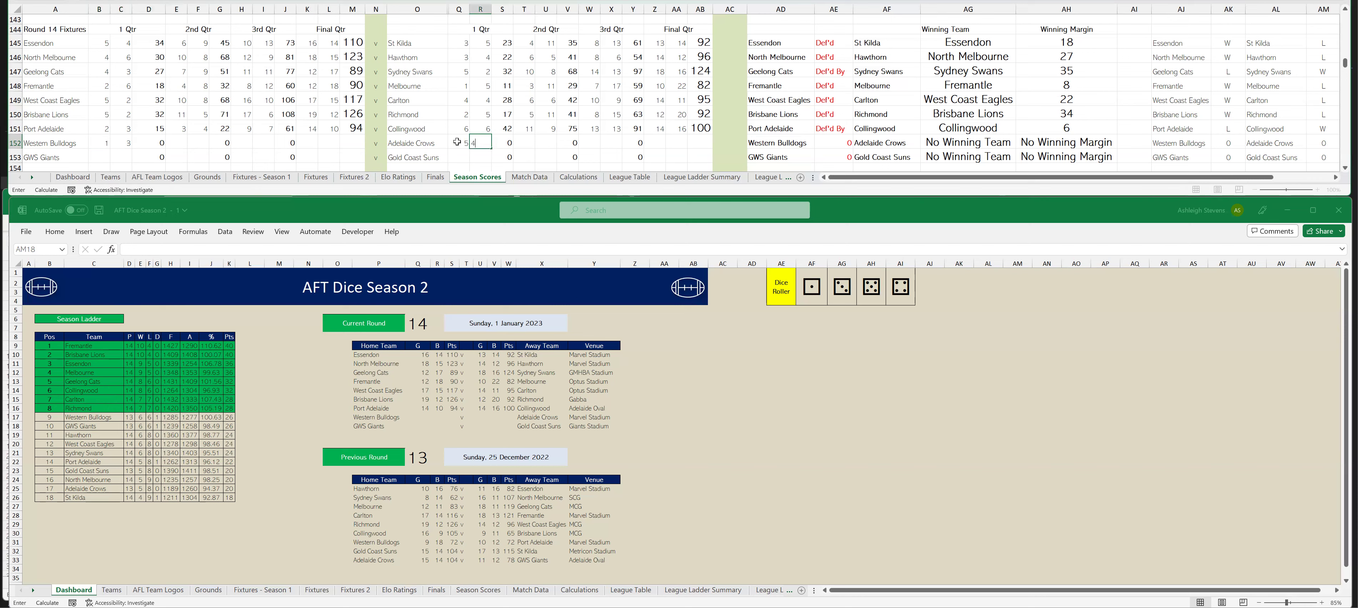
{"action": "key", "text": "Tab"}
{"action": "key", "text": "F9"}
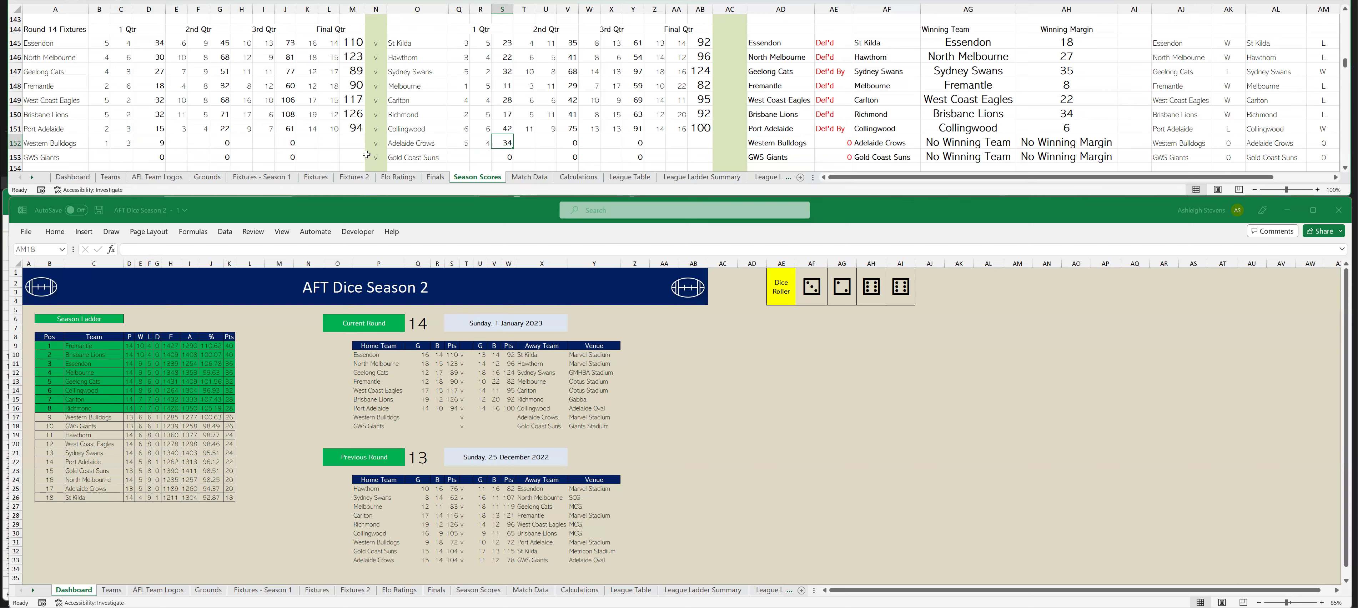
- Fill in the second-quarter goals and behinds as 4 and 5 for Western Bulldogs and 11 and 10 for Adelaide Crows, and recalculate
{"action": "left_click", "coordinate": [182, 140]}
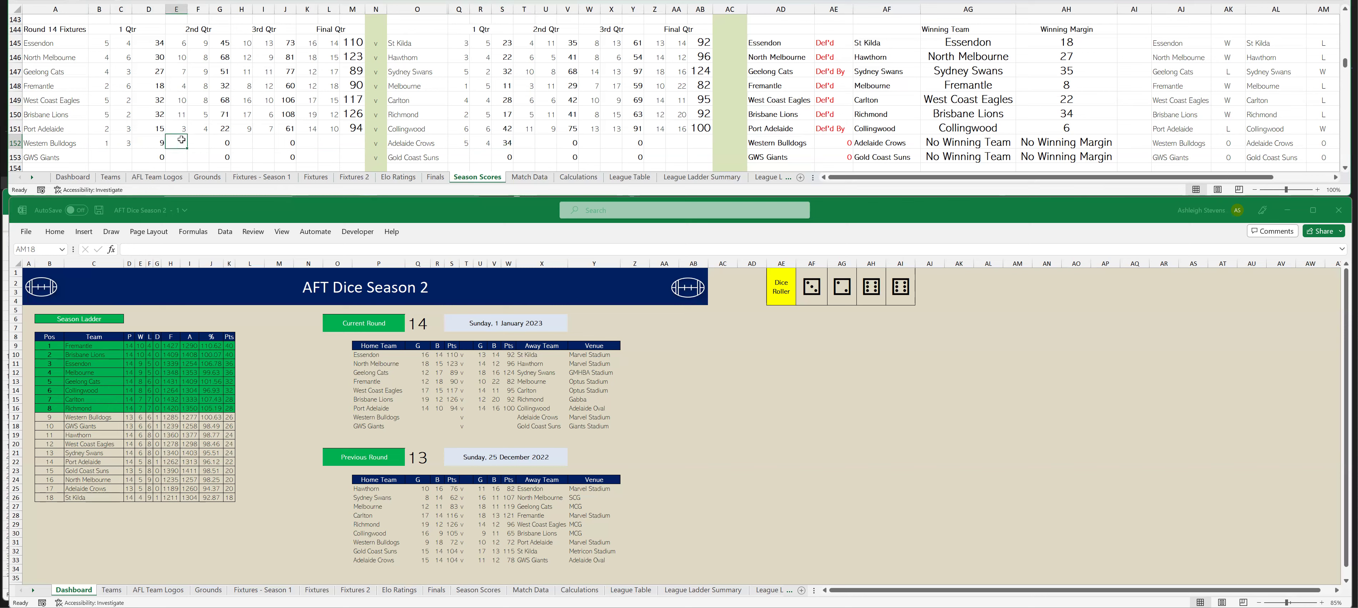
{"action": "type", "text": "4"}
{"action": "key", "text": "Tab"}
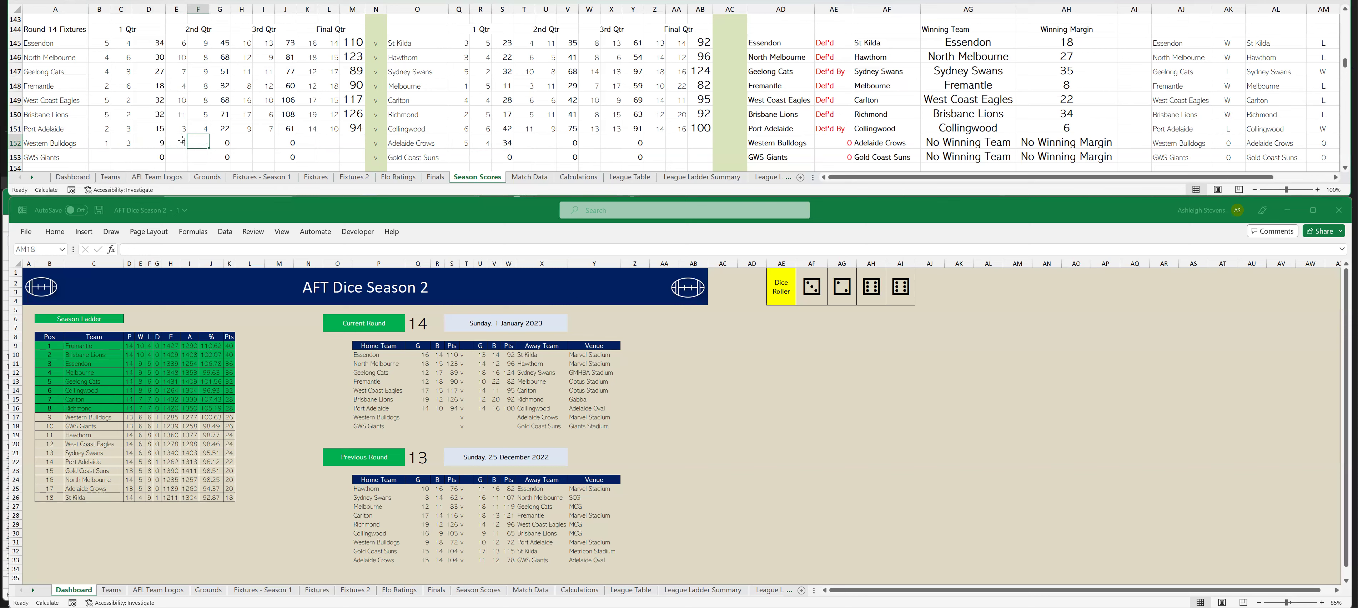
{"action": "type", "text": "5"}
{"action": "key", "text": "Tab"}
{"action": "left_click", "coordinate": [528, 142]}
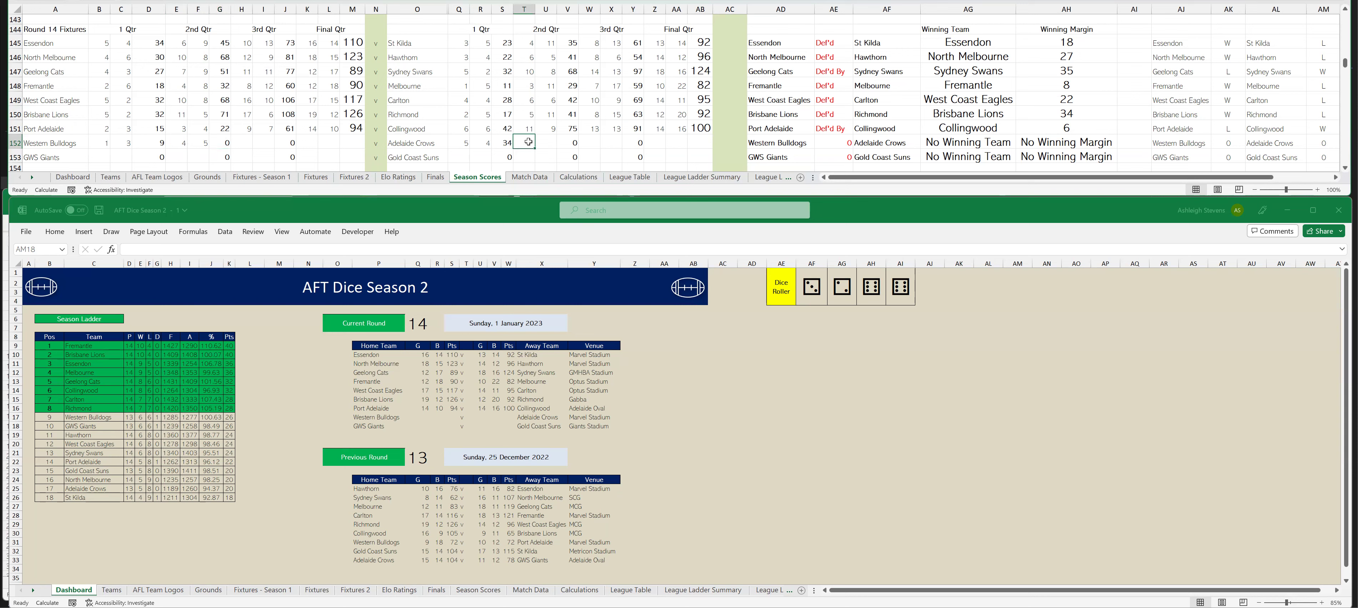
{"action": "type", "text": "11"}
{"action": "key", "text": "Tab"}
{"action": "type", "text": "10"}
{"action": "key", "text": "Tab"}
{"action": "key", "text": "F9"}
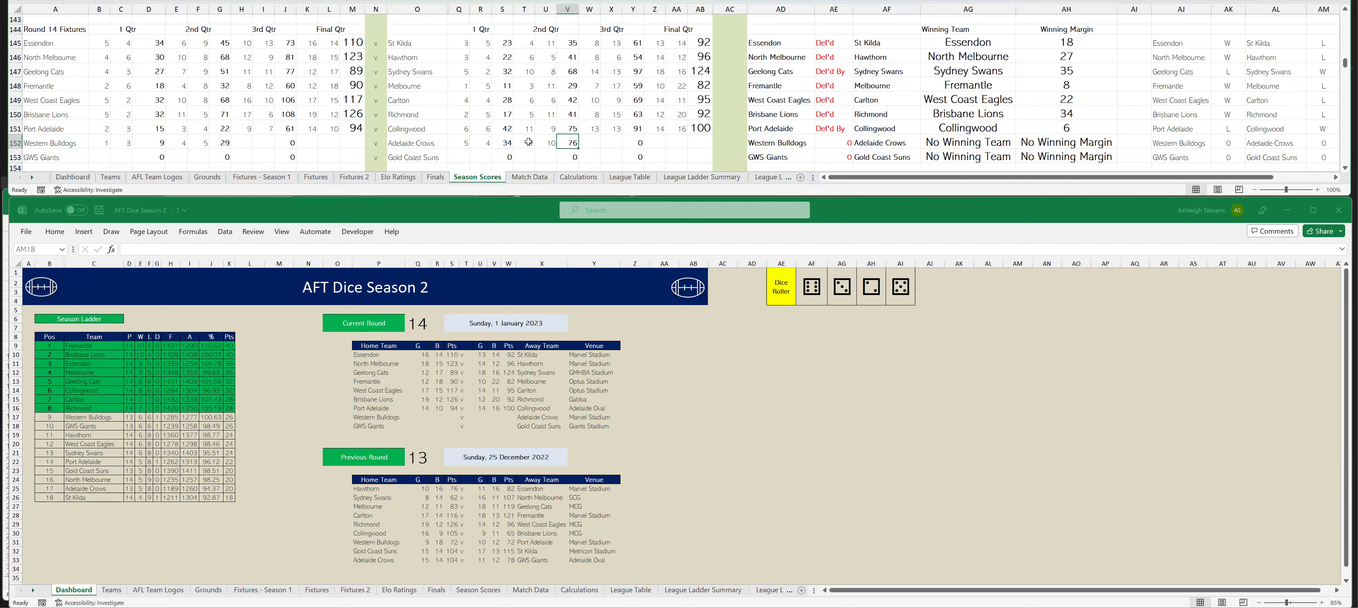
- Enter the third-quarter goals and behinds as 10 and 8 for Western Bulldogs and 13 and 15 for Adelaide Crows, and recalculate
{"action": "left_click", "coordinate": [242, 140]}
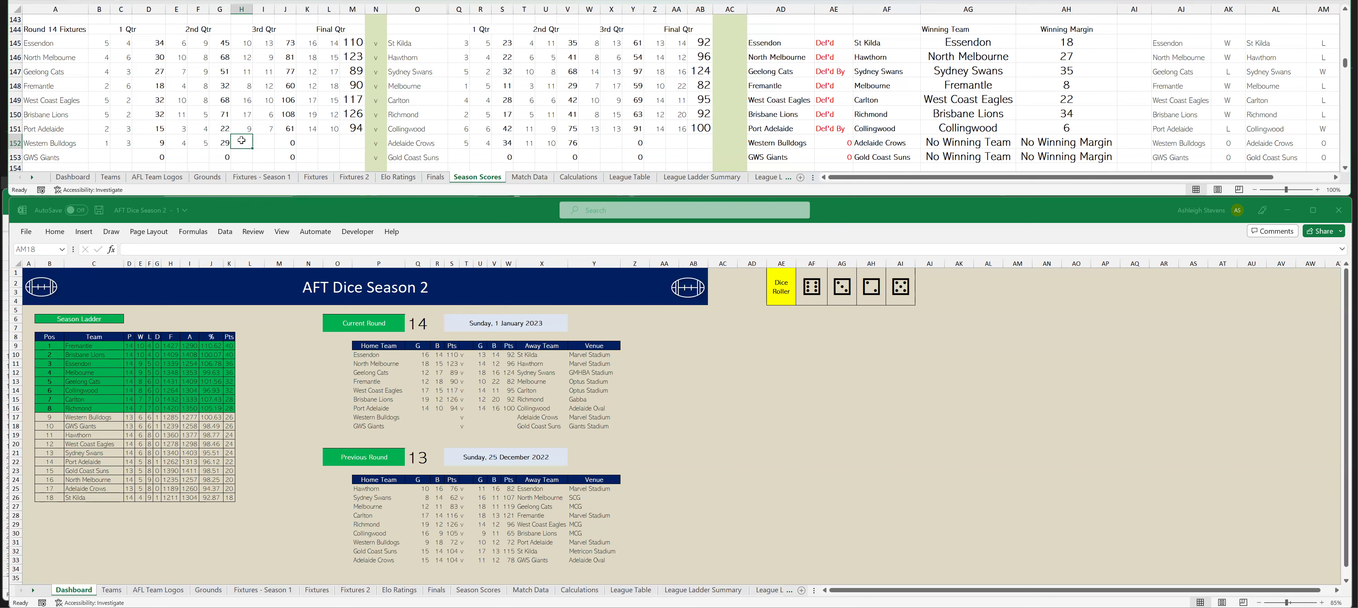
{"action": "type", "text": "10"}
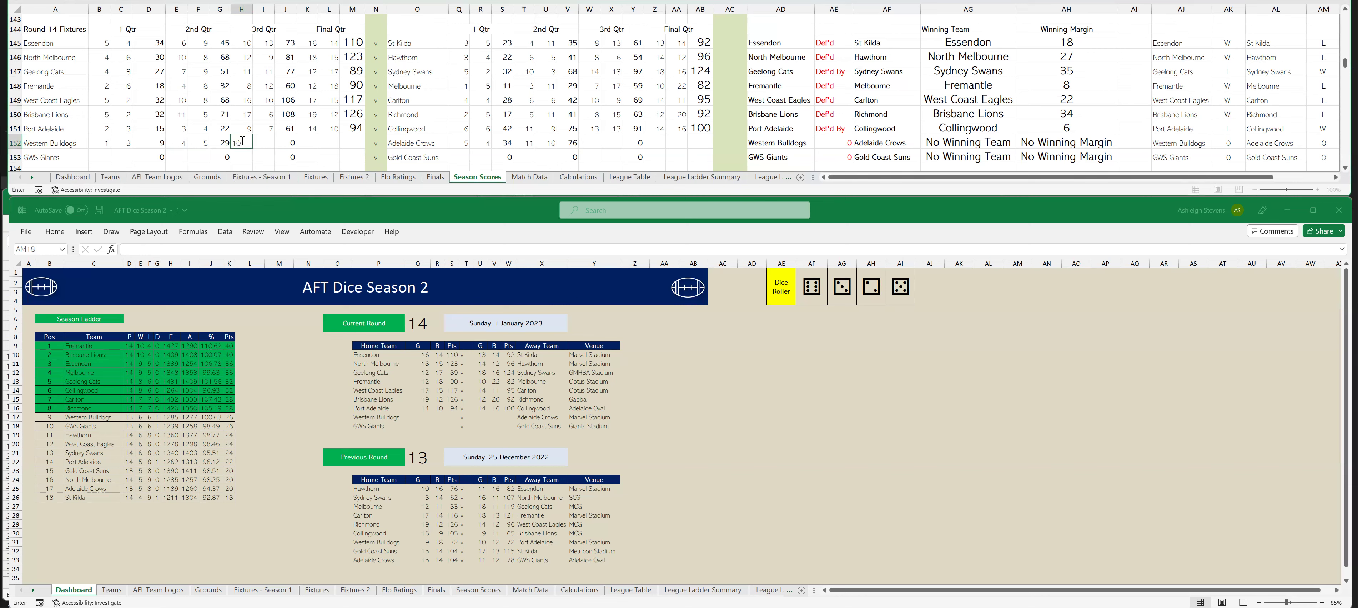
{"action": "key", "text": "Tab"}
{"action": "type", "text": "8"}
{"action": "key", "text": "Tab"}
{"action": "key", "text": "Tab"}
{"action": "key", "text": "Tab"}
{"action": "key", "text": "Tab"}
{"action": "key", "text": "Tab"}
{"action": "key", "text": "Tab"}
{"action": "key", "text": "Tab"}
{"action": "left_click", "coordinate": [595, 142]}
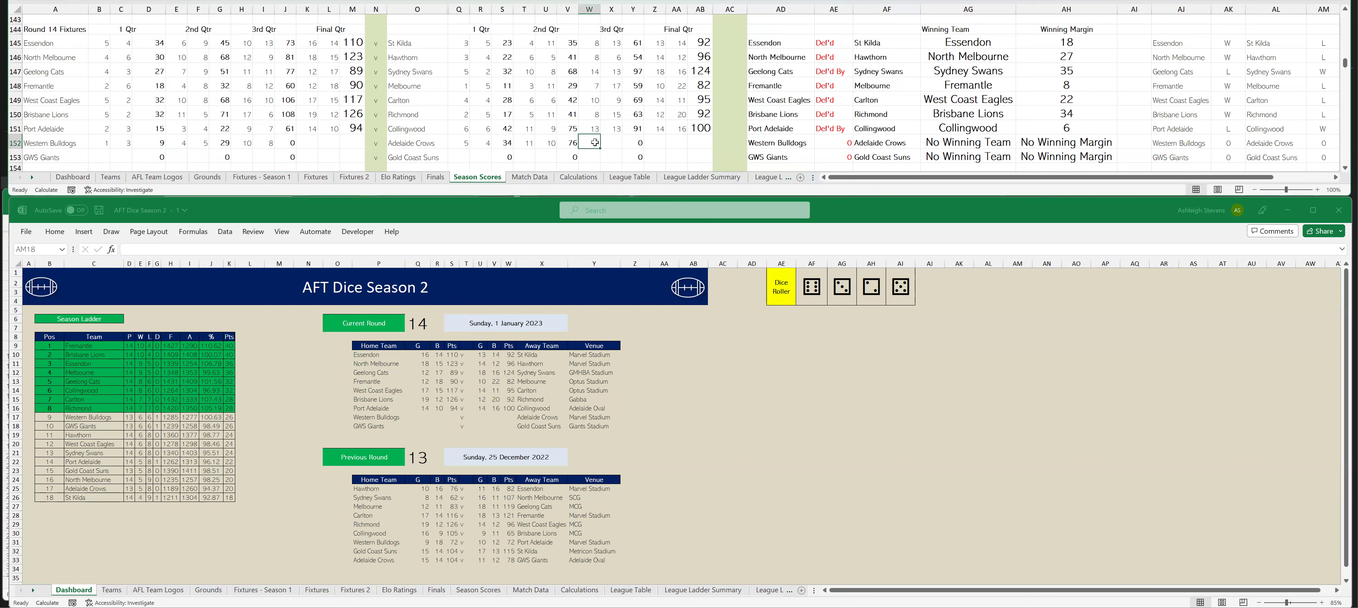
{"action": "key", "text": "Tab"}
{"action": "type", "text": "15"}
{"action": "key", "text": "Tab"}
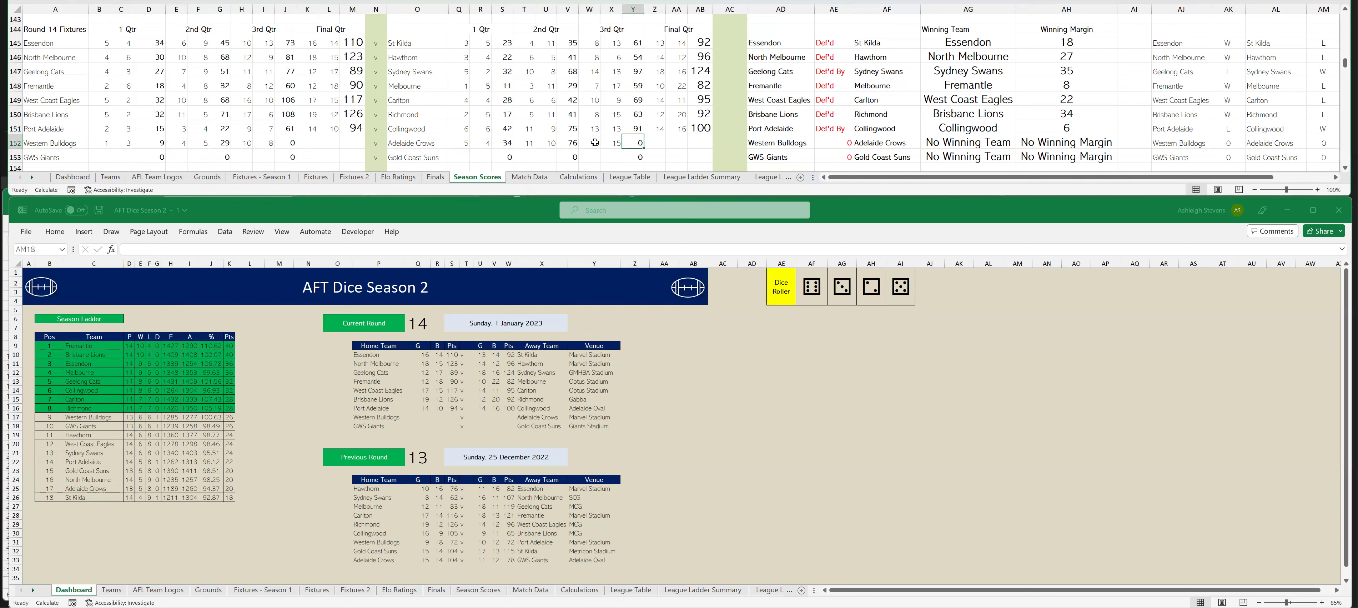
{"action": "key", "text": "F9"}
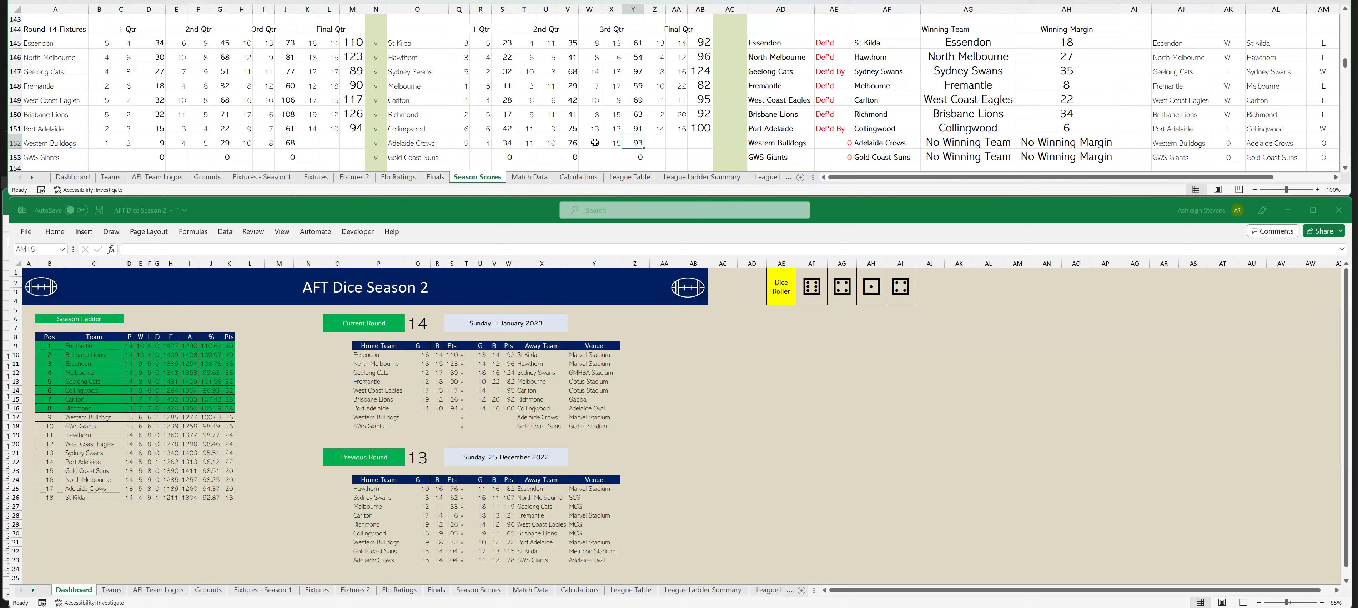
{"action": "left_click", "coordinate": [594, 142]}
{"action": "type", "text": "13"}
- Record the final-quarter goals and behinds as 16 and 12 for Western Bulldogs and 14 and 19 for Adelaide Crows, and recalculate
{"action": "left_click", "coordinate": [307, 141]}
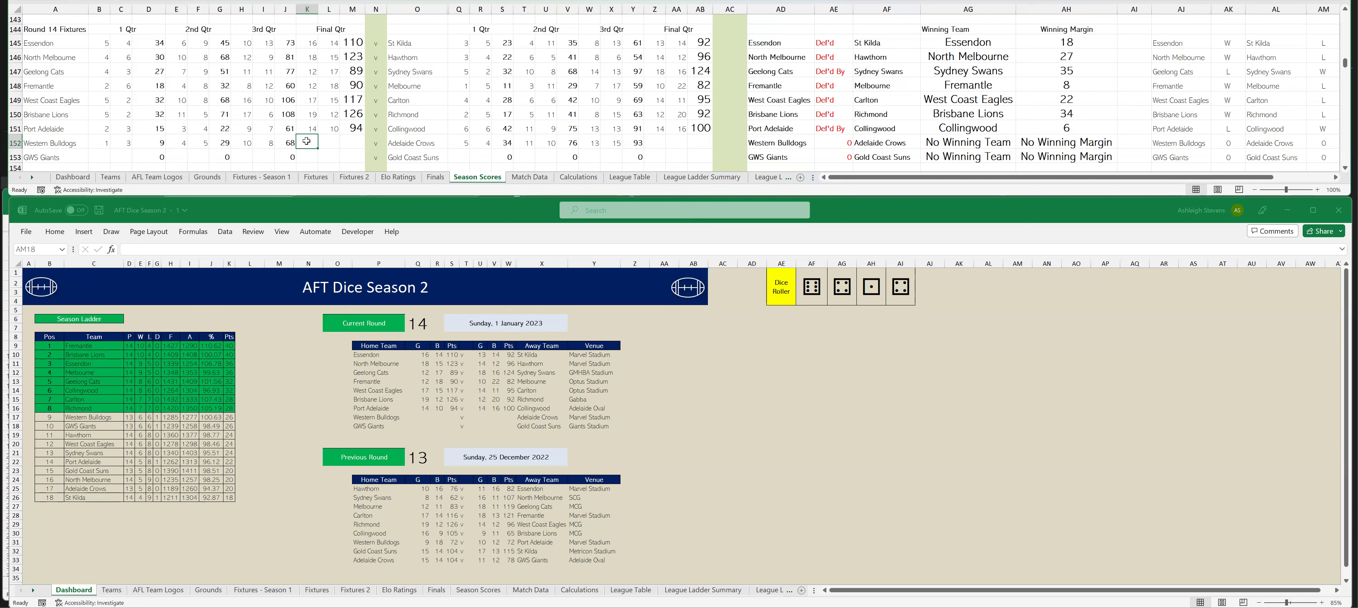
{"action": "type", "text": "16"}
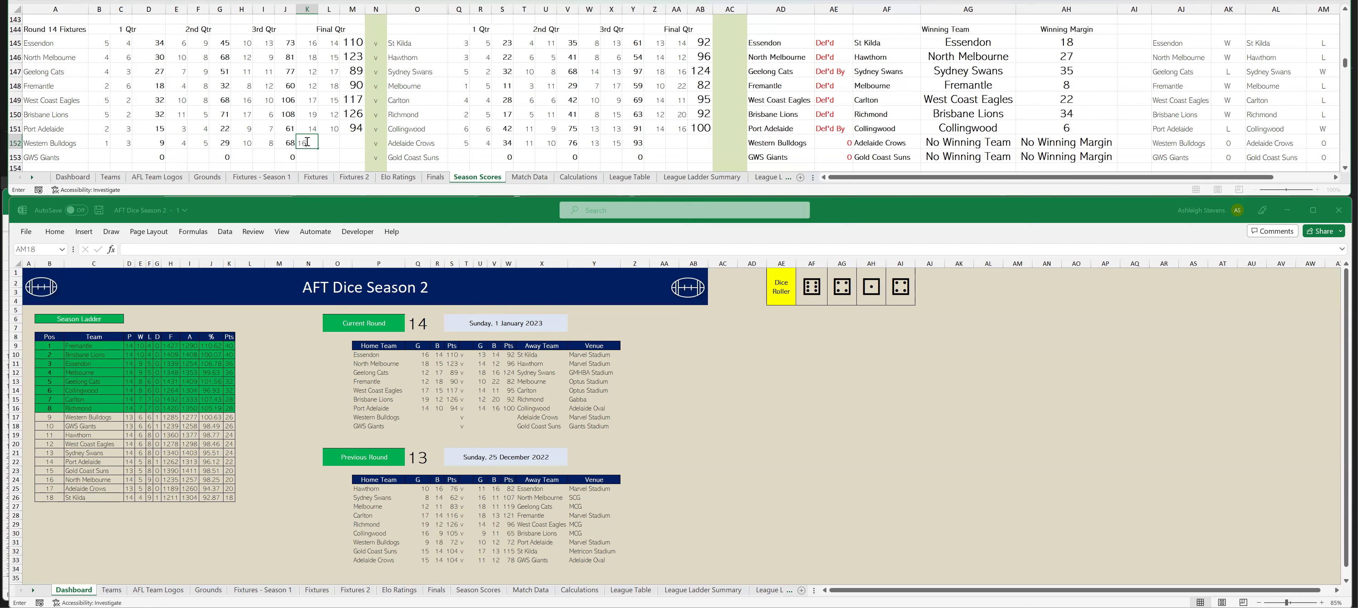
{"action": "key", "text": "Tab"}
{"action": "type", "text": "12"}
{"action": "key", "text": "Tab"}
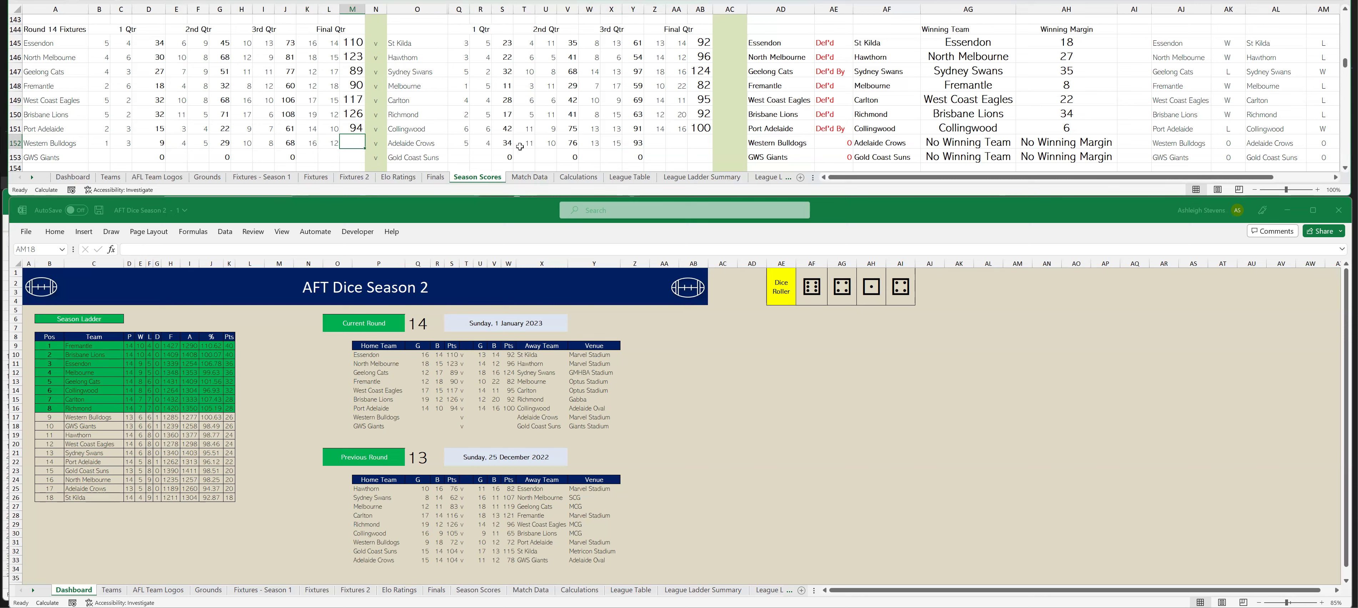
{"action": "left_click", "coordinate": [652, 142]}
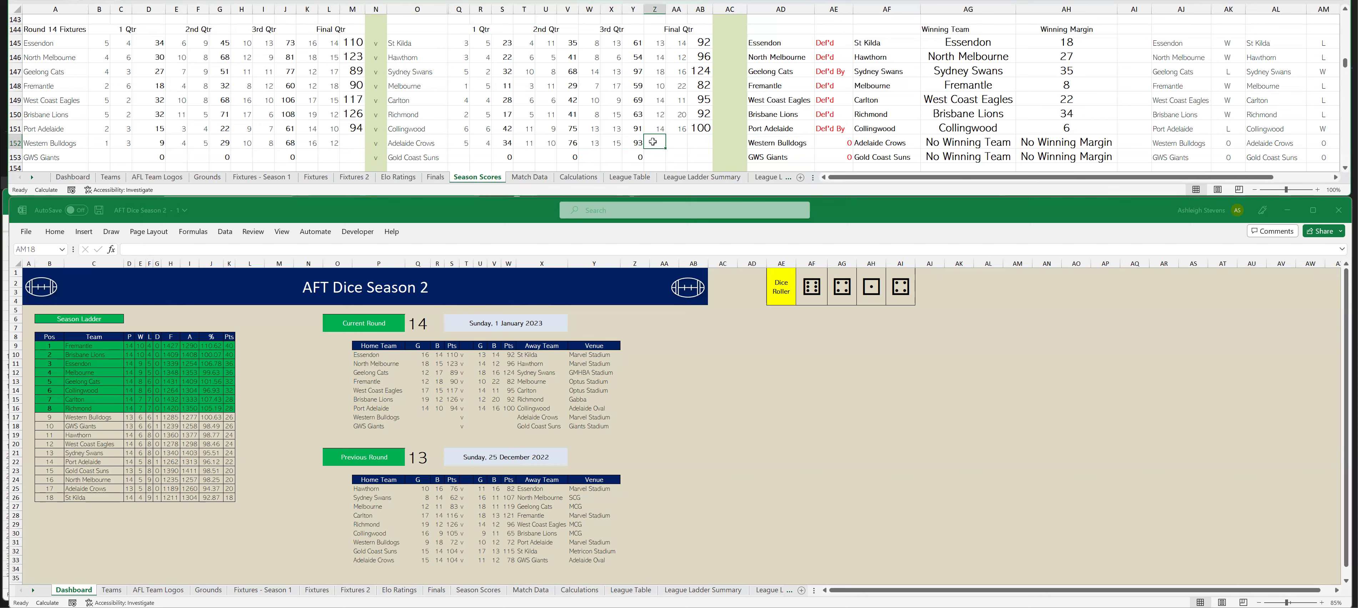
{"action": "type", "text": "14"}
{"action": "key", "text": "Tab"}
{"action": "type", "text": "19"}
{"action": "key", "text": "Tab"}
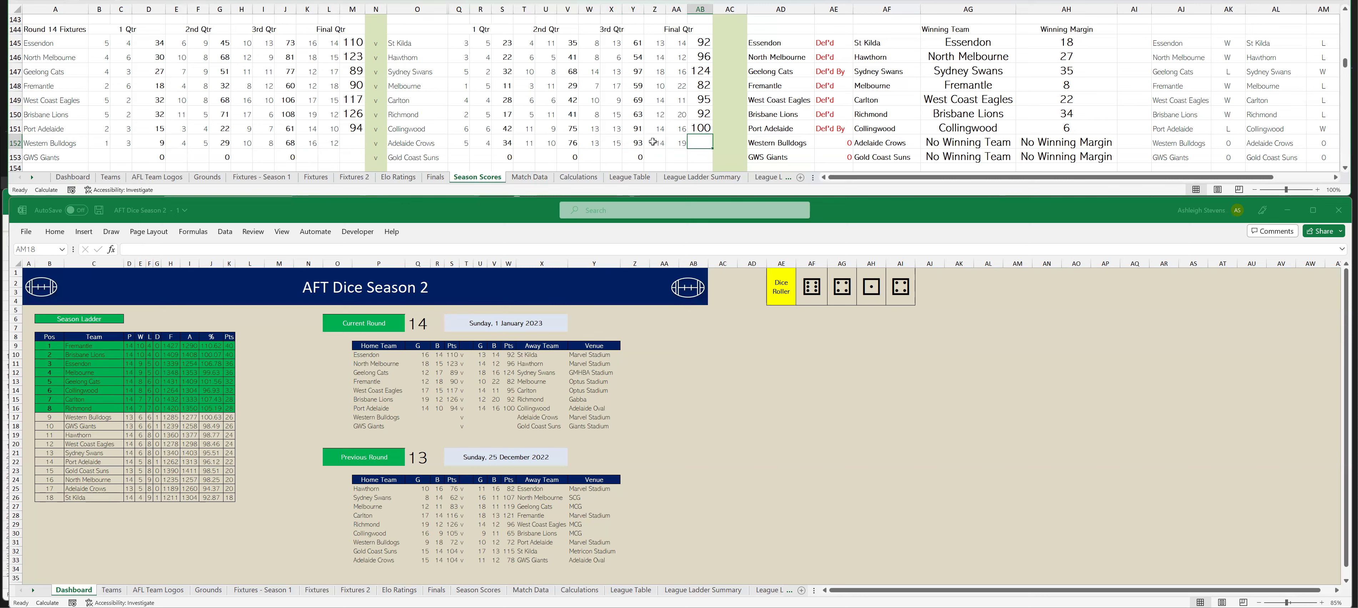
{"action": "key", "text": "F9"}
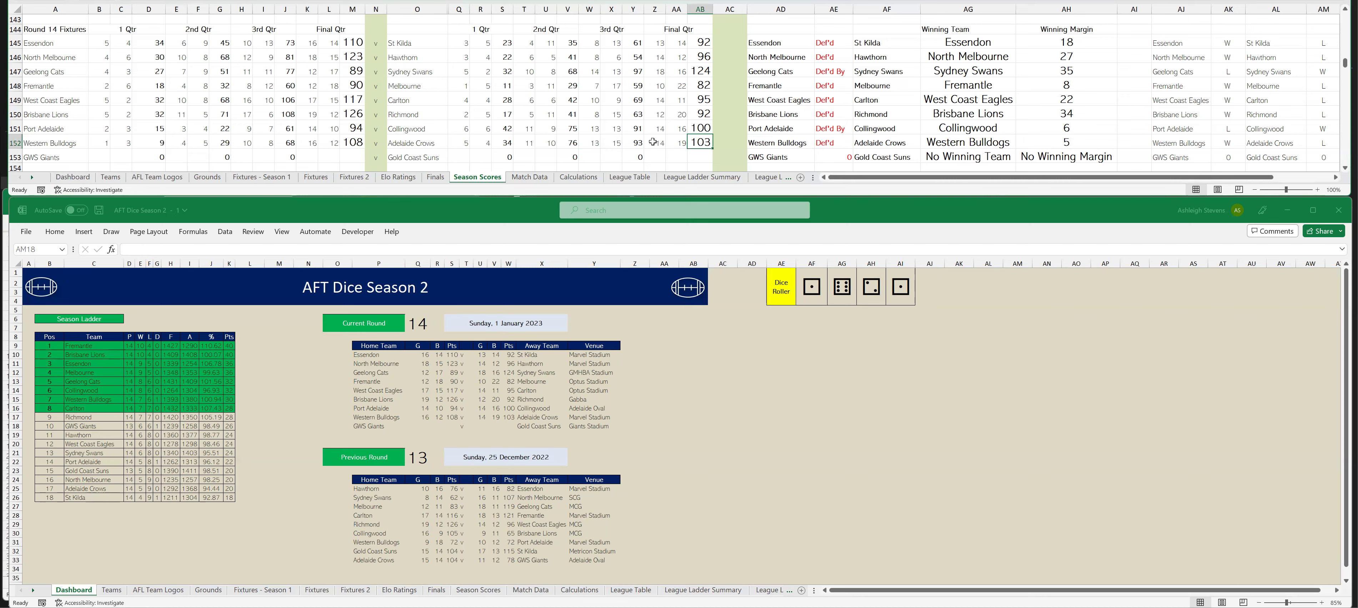
- Enter the first-quarter goals and behinds as 1 and 6 for GWS Giants and 2 and 1 for Gold Coast Suns, and recalculate
{"action": "left_click", "coordinate": [97, 156]}
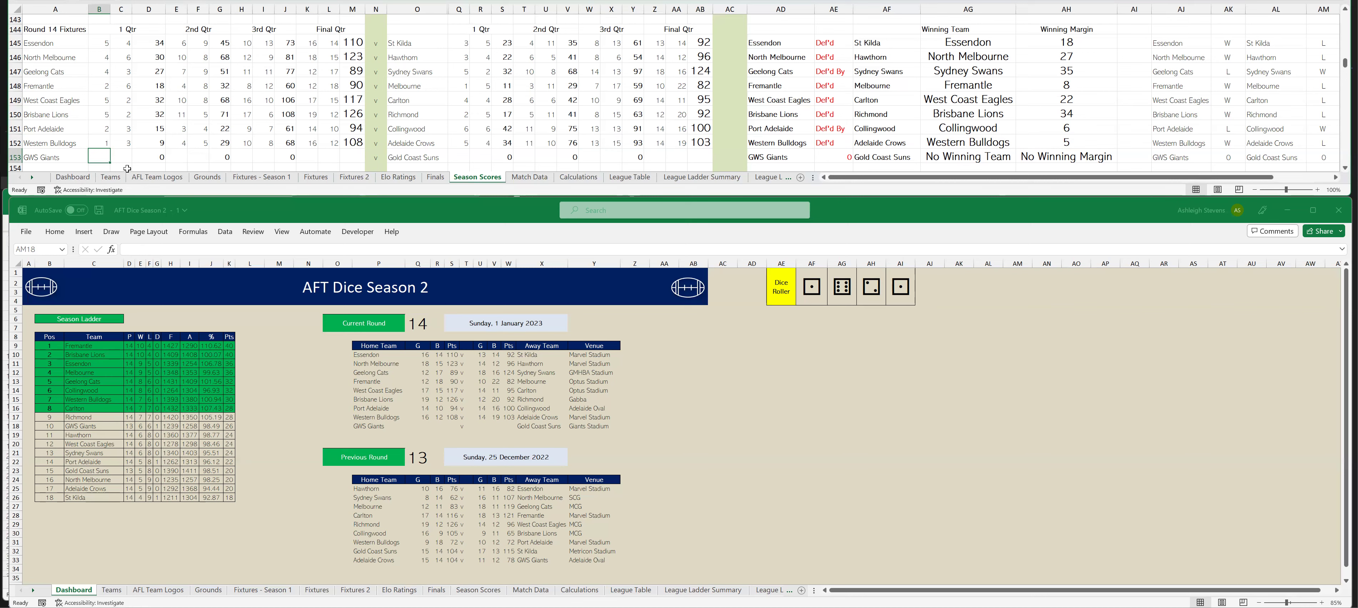
{"action": "type", "text": "1"}
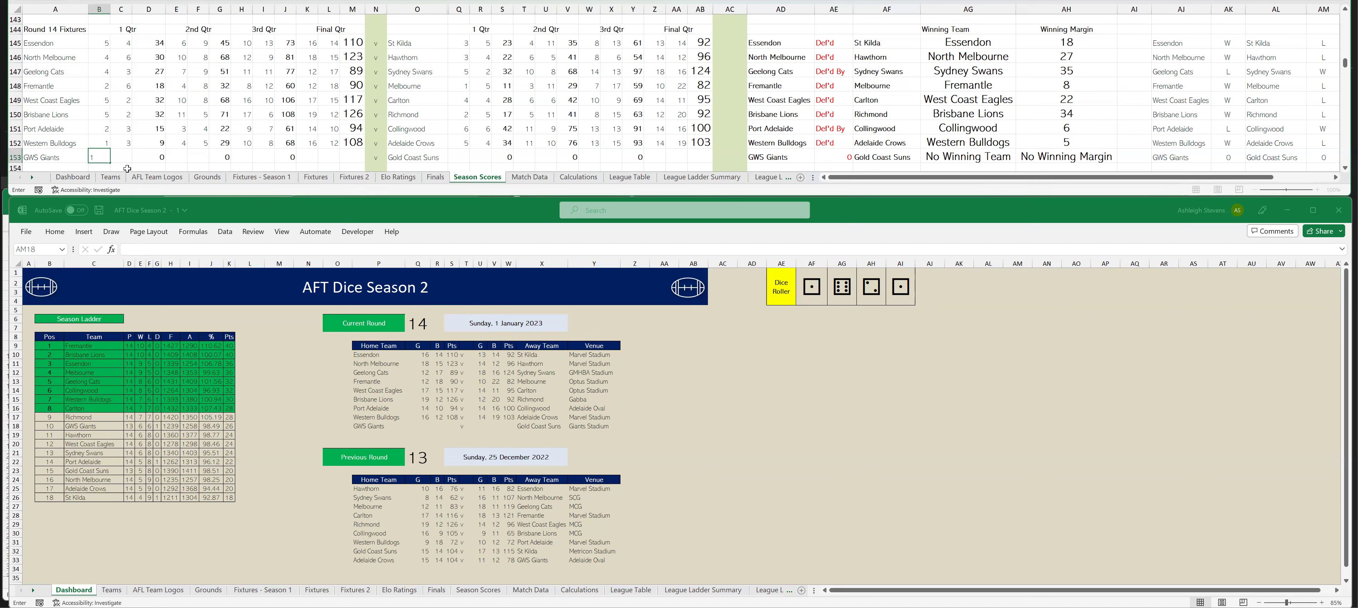
{"action": "key", "text": "Tab"}
{"action": "type", "text": "6"}
{"action": "key", "text": "Tab"}
{"action": "left_click", "coordinate": [463, 156]}
{"action": "type", "text": "2"}
{"action": "key", "text": "Tab"}
{"action": "type", "text": "1"}
{"action": "key", "text": "Tab"}
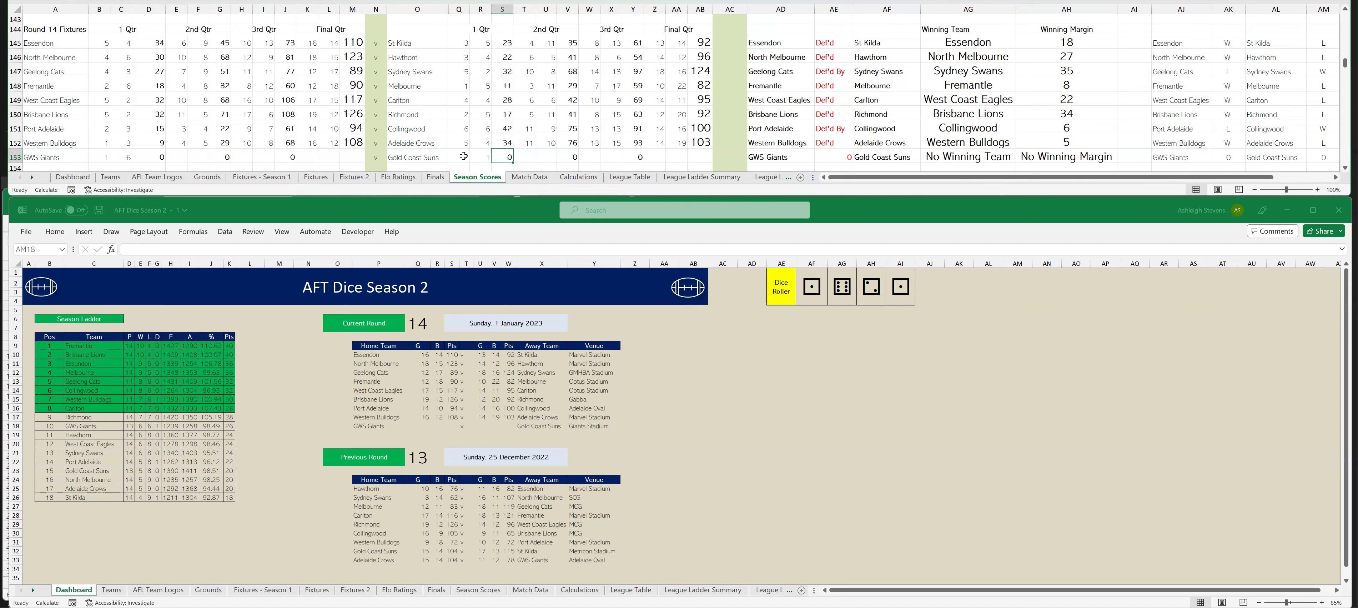
{"action": "key", "text": "F9"}
- Fill in the second-quarter goals and behinds as 5 and 7 for GWS Giants and 3 and 4 for Gold Coast Suns, and recalculate
{"action": "left_click", "coordinate": [180, 154]}
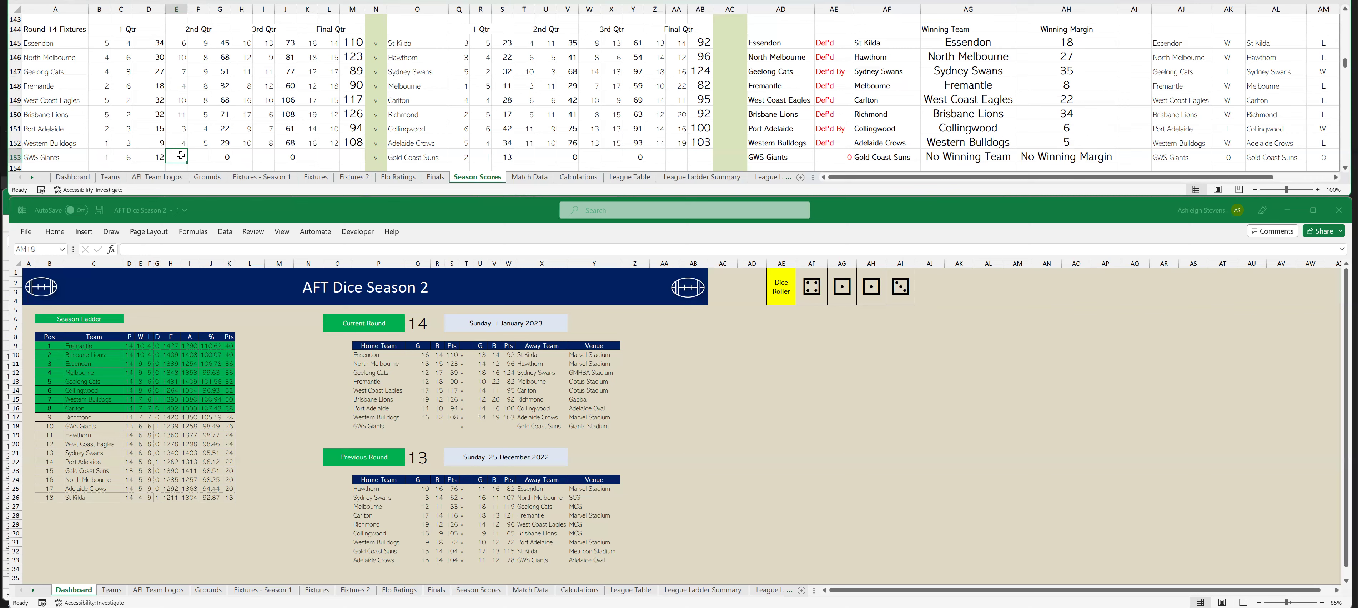
{"action": "type", "text": "5"}
{"action": "key", "text": "Tab"}
{"action": "type", "text": "7"}
{"action": "left_click", "coordinate": [528, 156]}
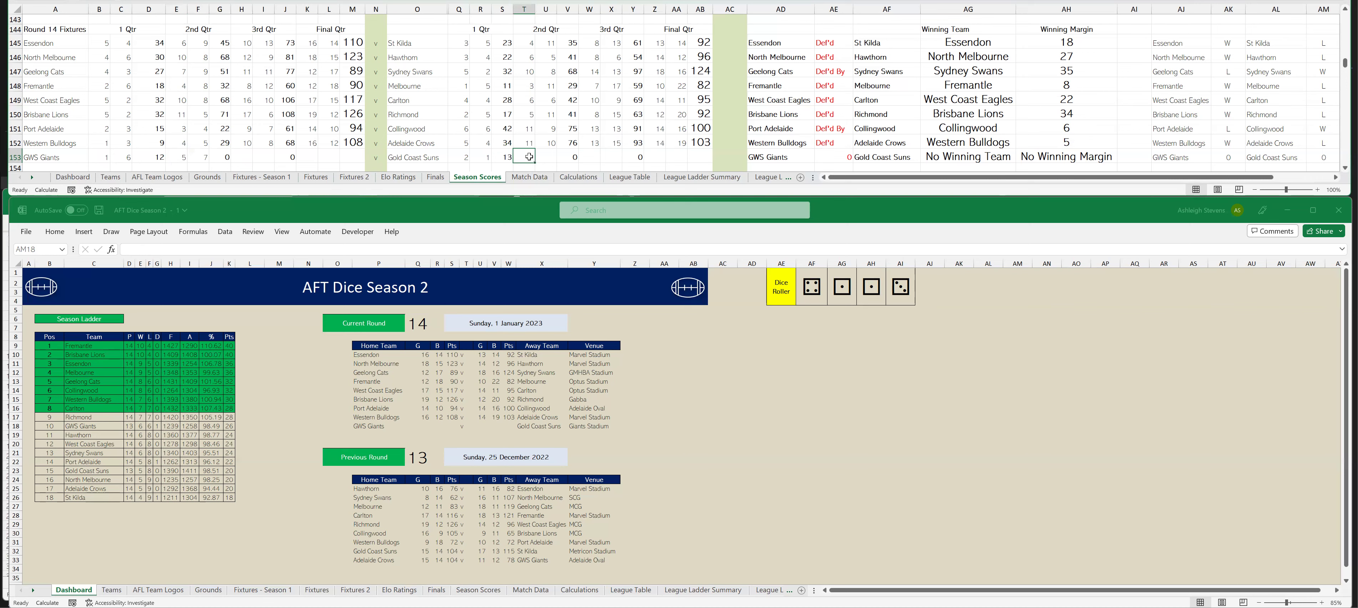
{"action": "type", "text": "3"}
{"action": "key", "text": "Tab"}
{"action": "type", "text": "4"}
{"action": "key", "text": "Tab"}
{"action": "key", "text": "F9"}
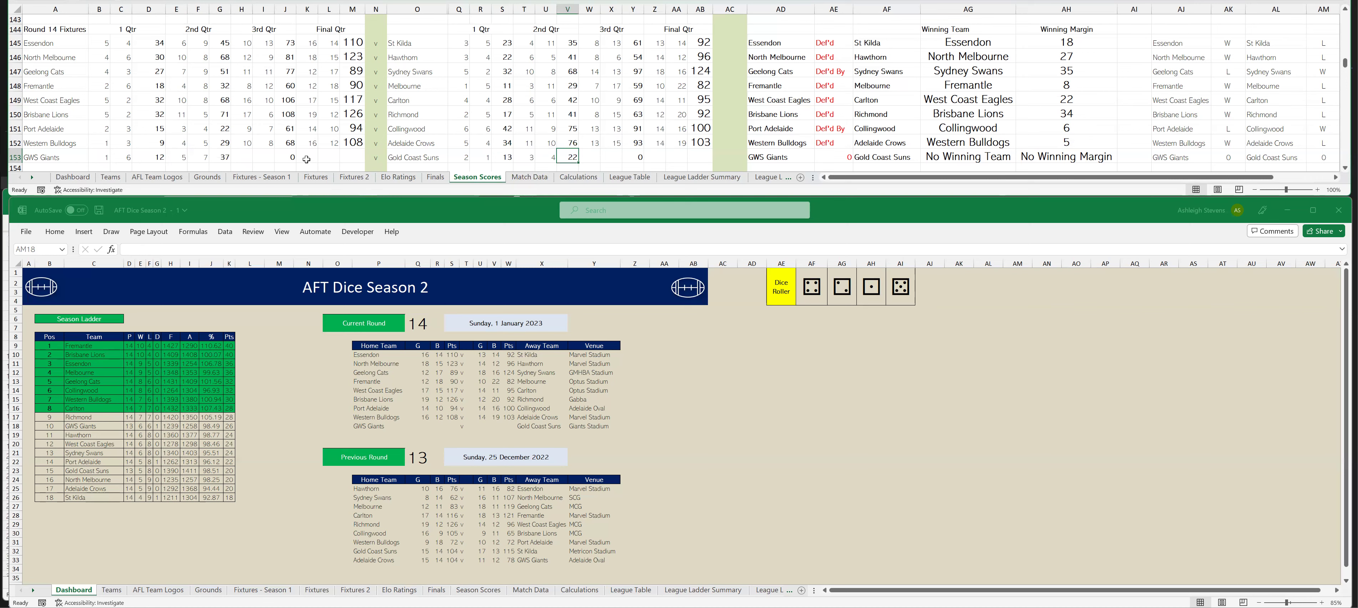
- Enter the third-quarter goals and behinds as 9 and 9 for GWS Giants and 4 and 9 for Gold Coast Suns, and recalculate
{"action": "left_click", "coordinate": [247, 154]}
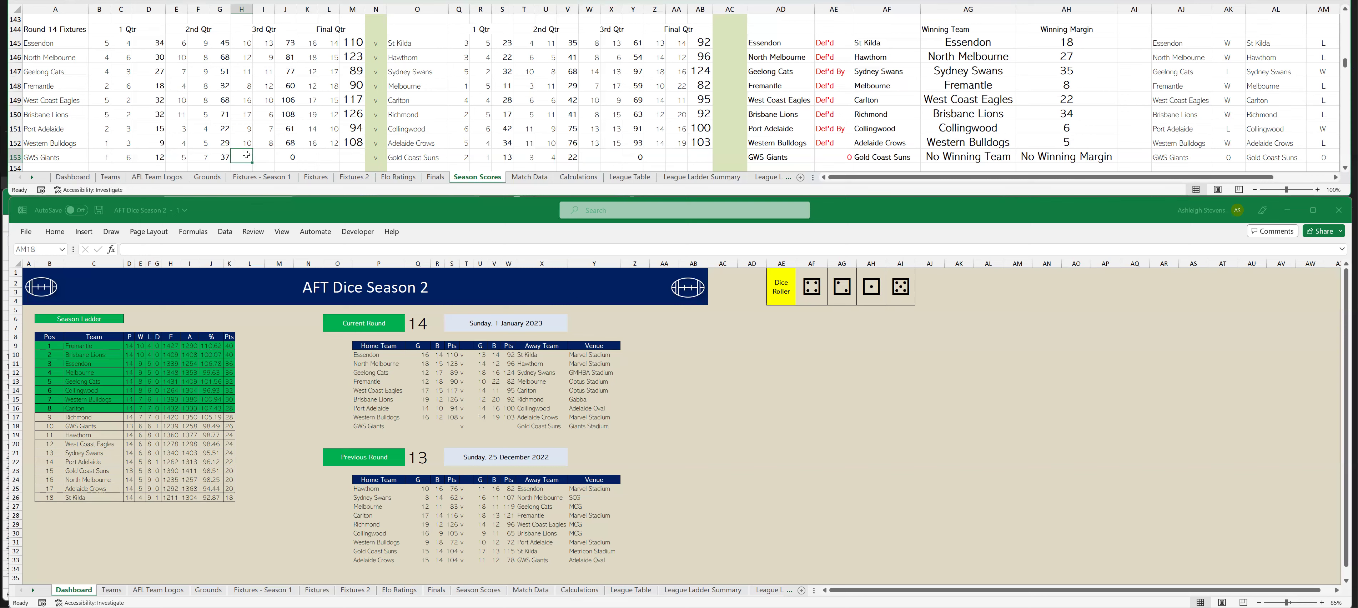
{"action": "type", "text": "9"}
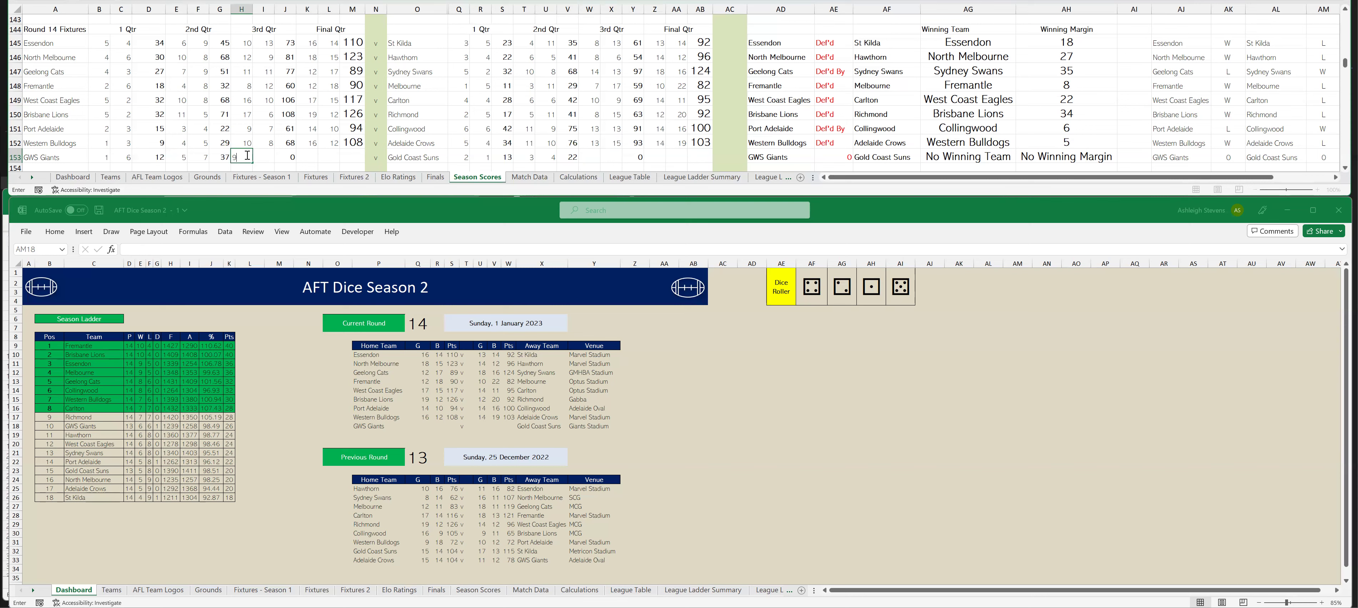
{"action": "key", "text": "Tab"}
{"action": "type", "text": "9"}
{"action": "key", "text": "Tab"}
{"action": "left_click", "coordinate": [594, 157]}
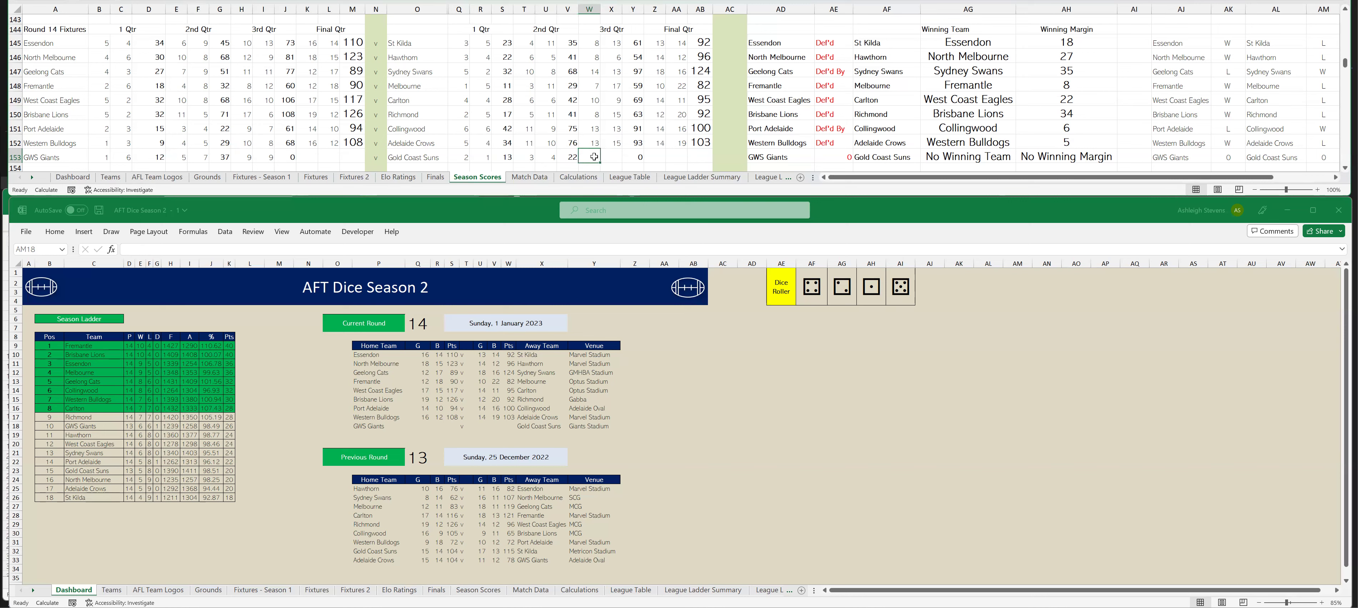
{"action": "key", "text": "Tab"}
{"action": "type", "text": "9"}
{"action": "key", "text": "Tab"}
{"action": "key", "text": "F9"}
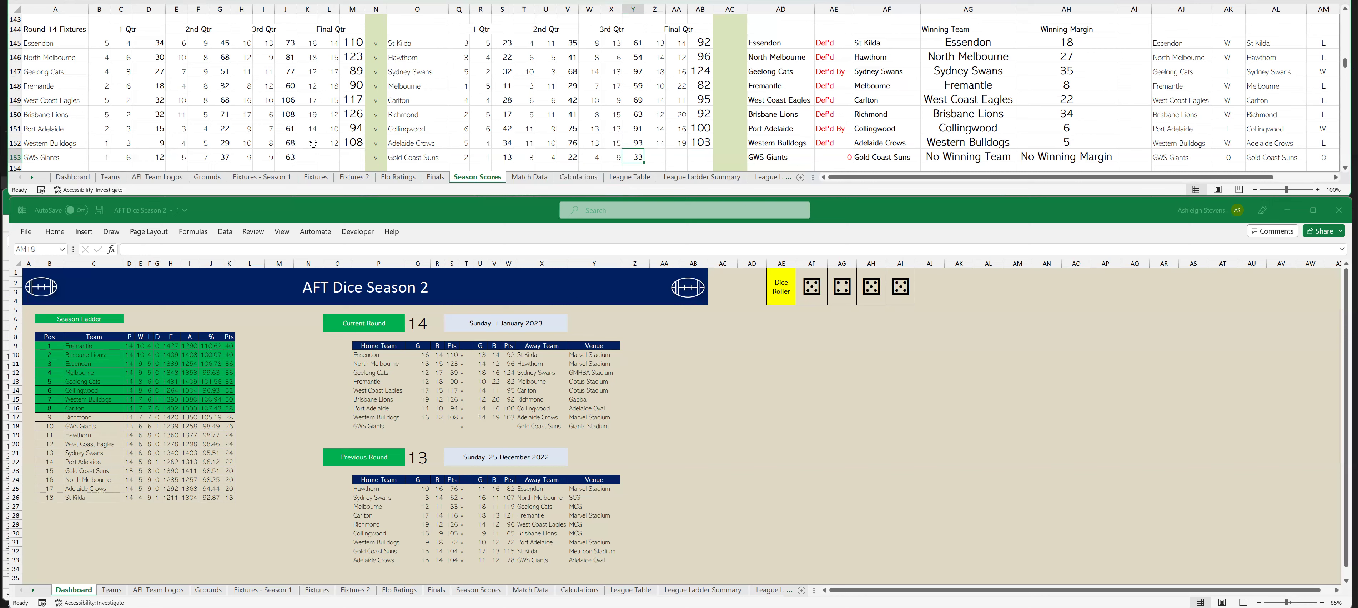
- Record the final-quarter goals and behinds as 14 and 13 for GWS Giants and 5 and 14 for Gold Coast Suns, and recalculate
{"action": "left_click", "coordinate": [309, 156]}
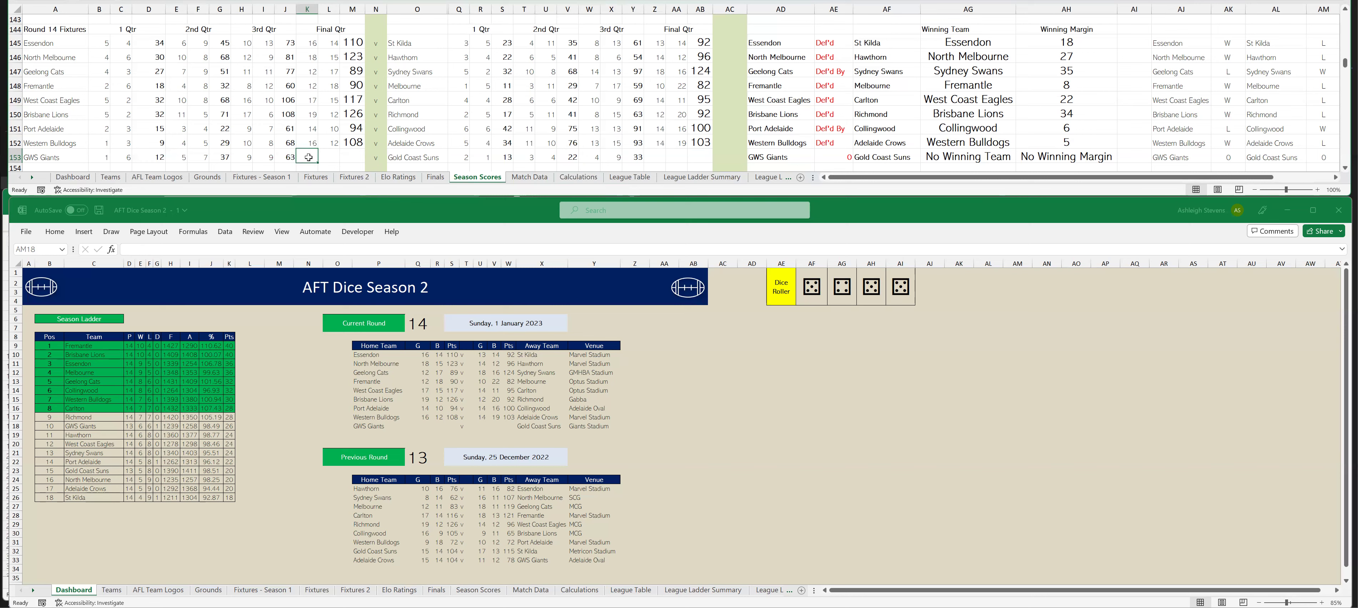
{"action": "type", "text": "14"}
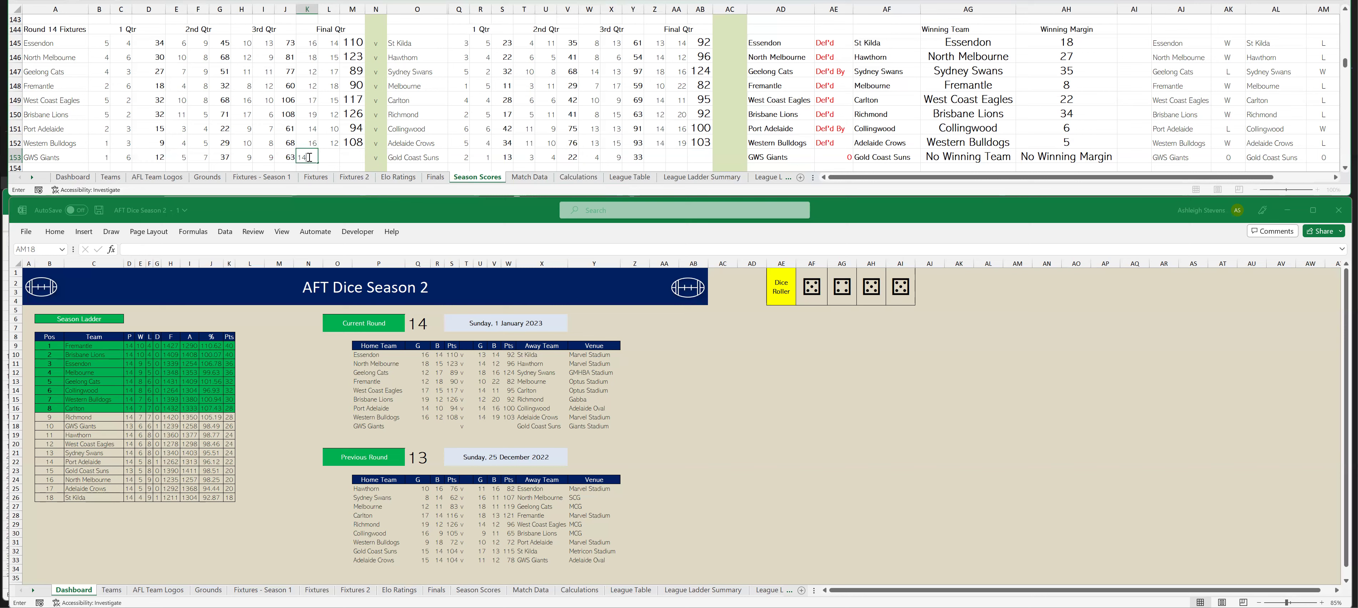
{"action": "key", "text": "Tab"}
{"action": "type", "text": "1"}
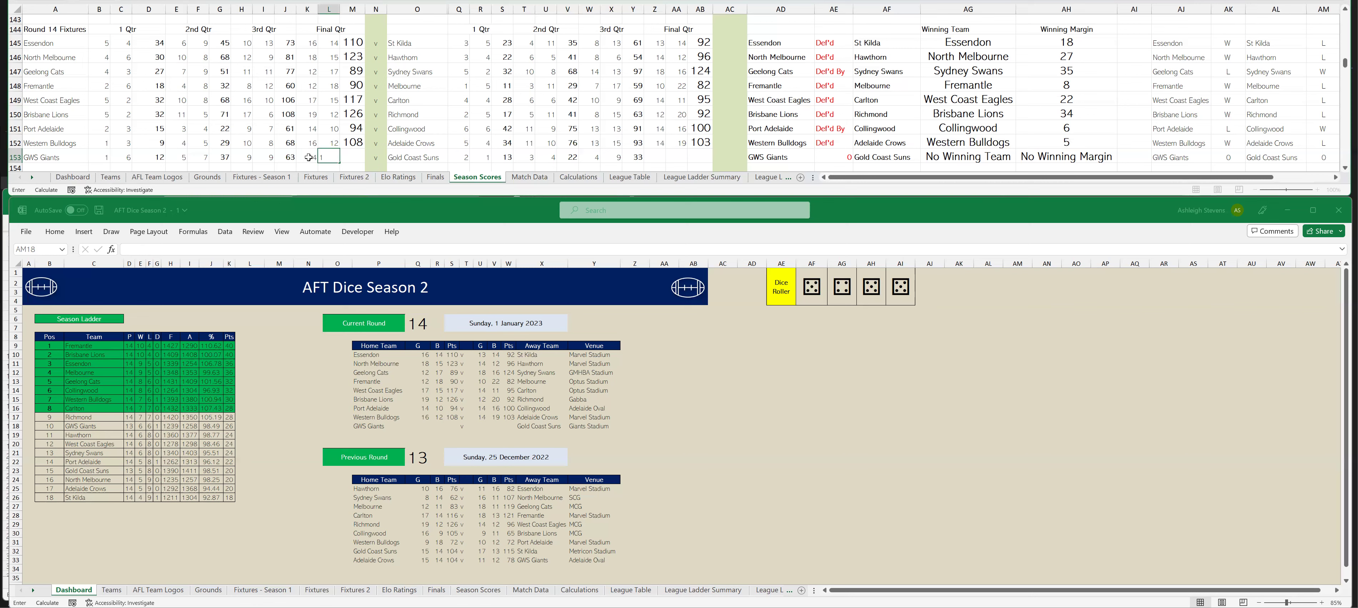
{"action": "type", "text": "3"}
{"action": "key", "text": "Tab"}
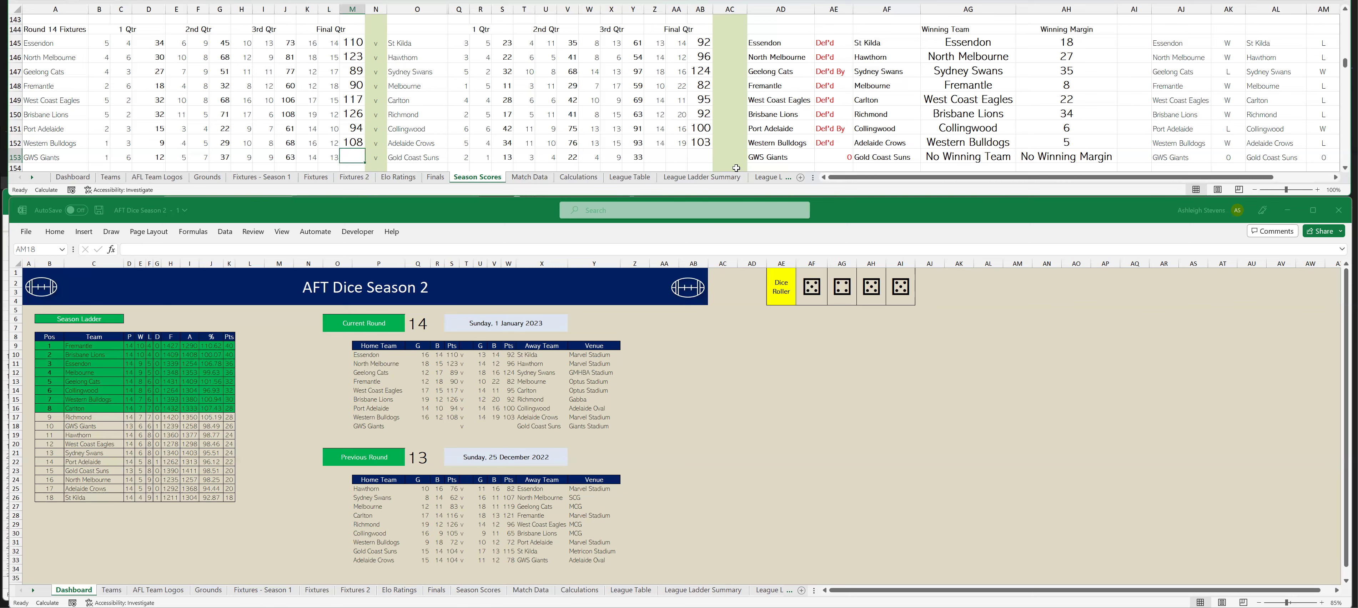
{"action": "left_click", "coordinate": [659, 157]}
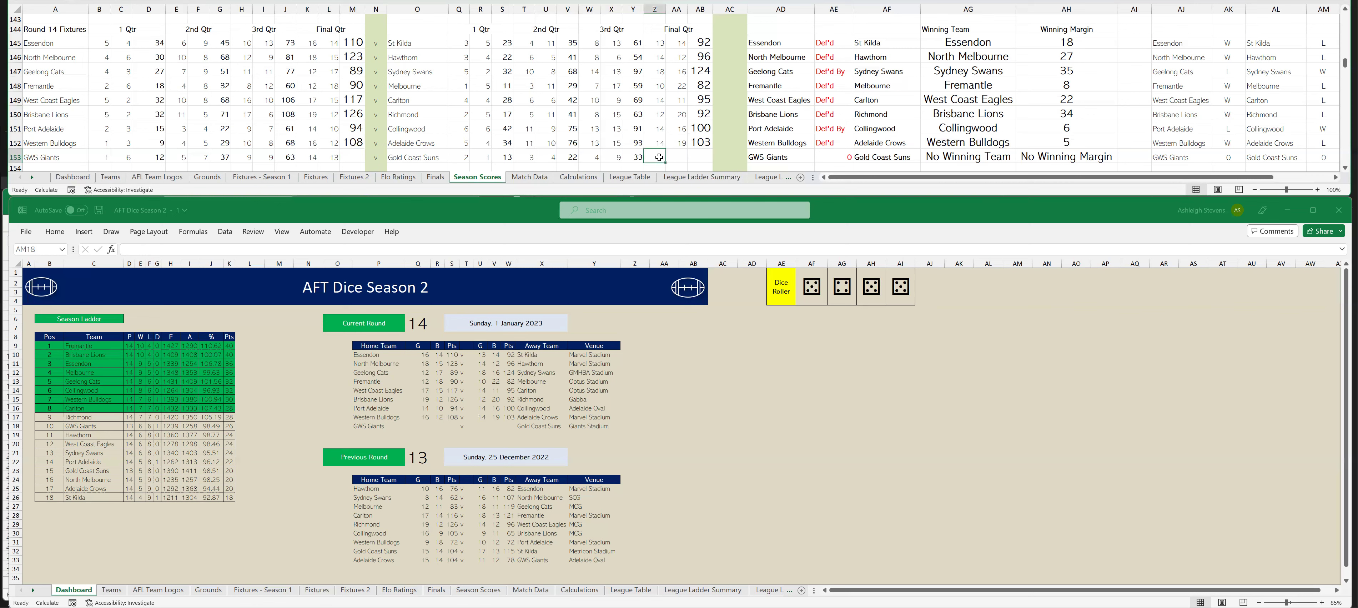
{"action": "type", "text": "5"}
{"action": "key", "text": "Tab"}
{"action": "type", "text": "14"}
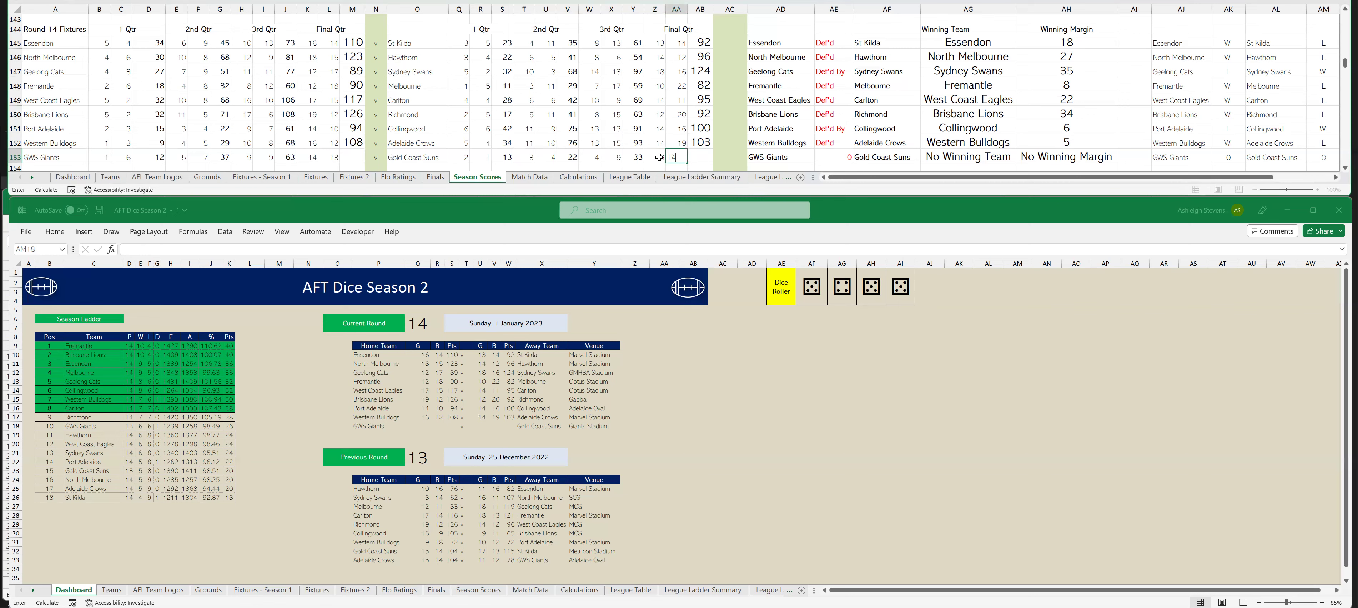
{"action": "key", "text": "Tab"}
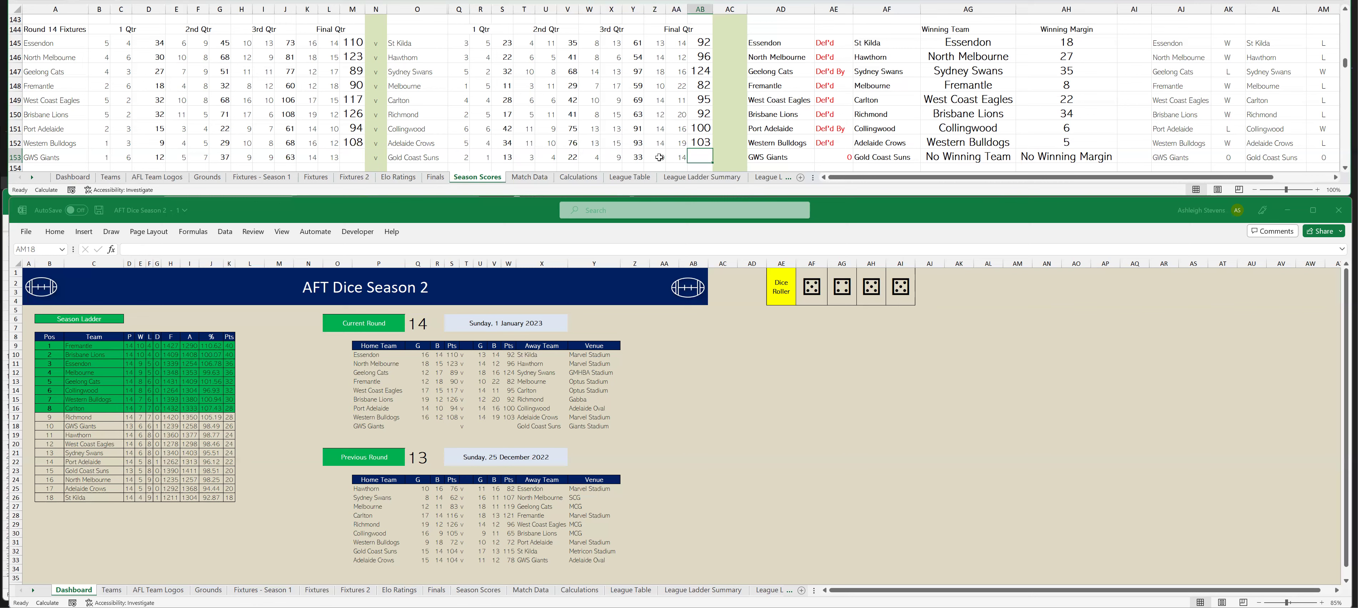
{"action": "key", "text": "F9"}
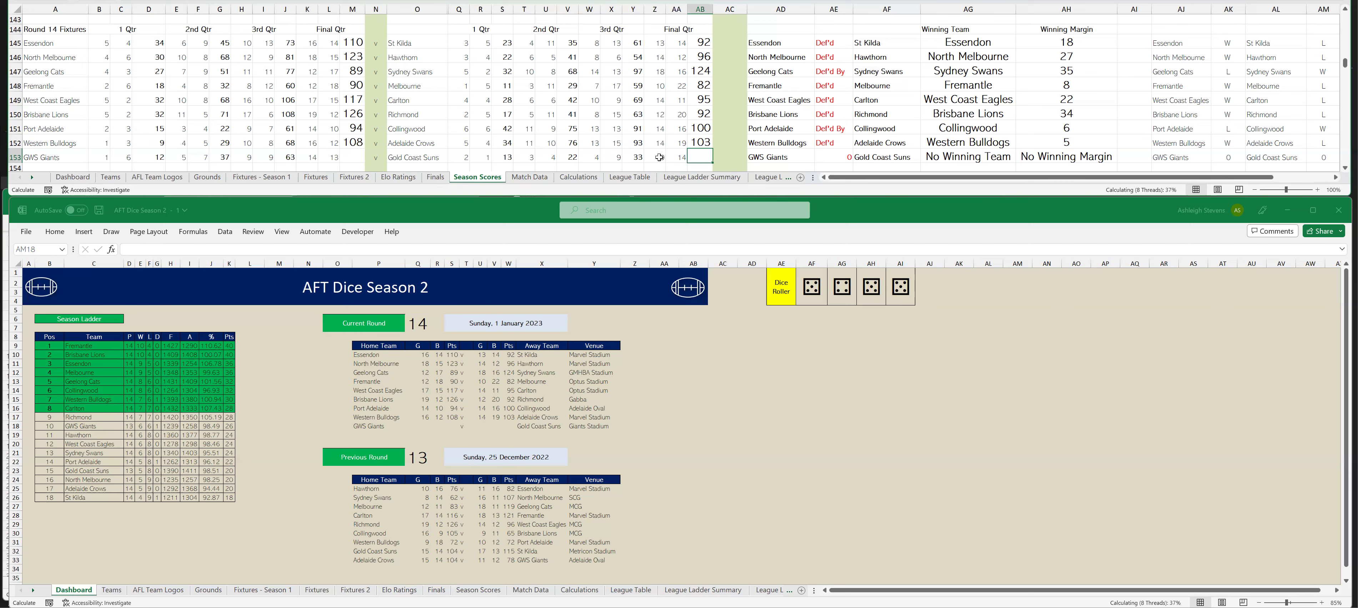